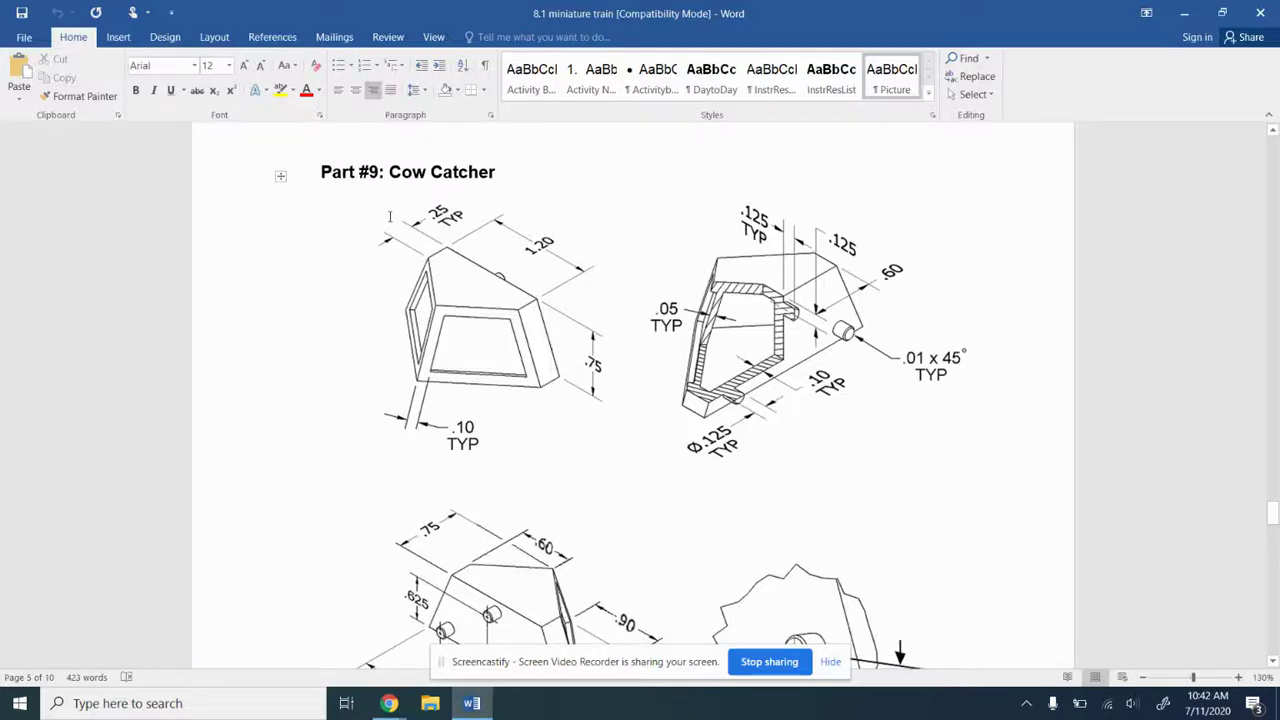
Step: Check the peg dimensions in the Part #9 Cow Catcher drawing and start a sketch on the part's large trapezoidal face in Onshape
{"action": "scroll", "coordinate": [637, 340], "scroll_direction": "down", "scroll_amount": 2}
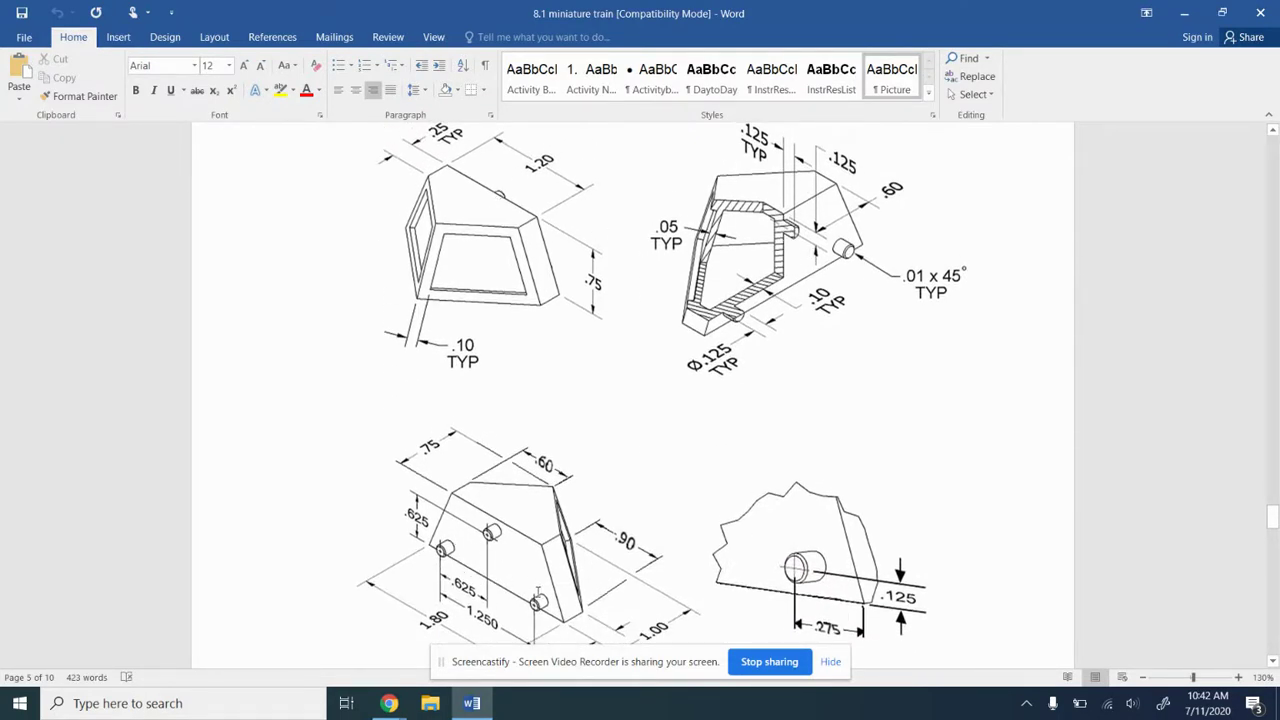
{"action": "scroll", "coordinate": [524, 510], "scroll_direction": "down", "scroll_amount": 3}
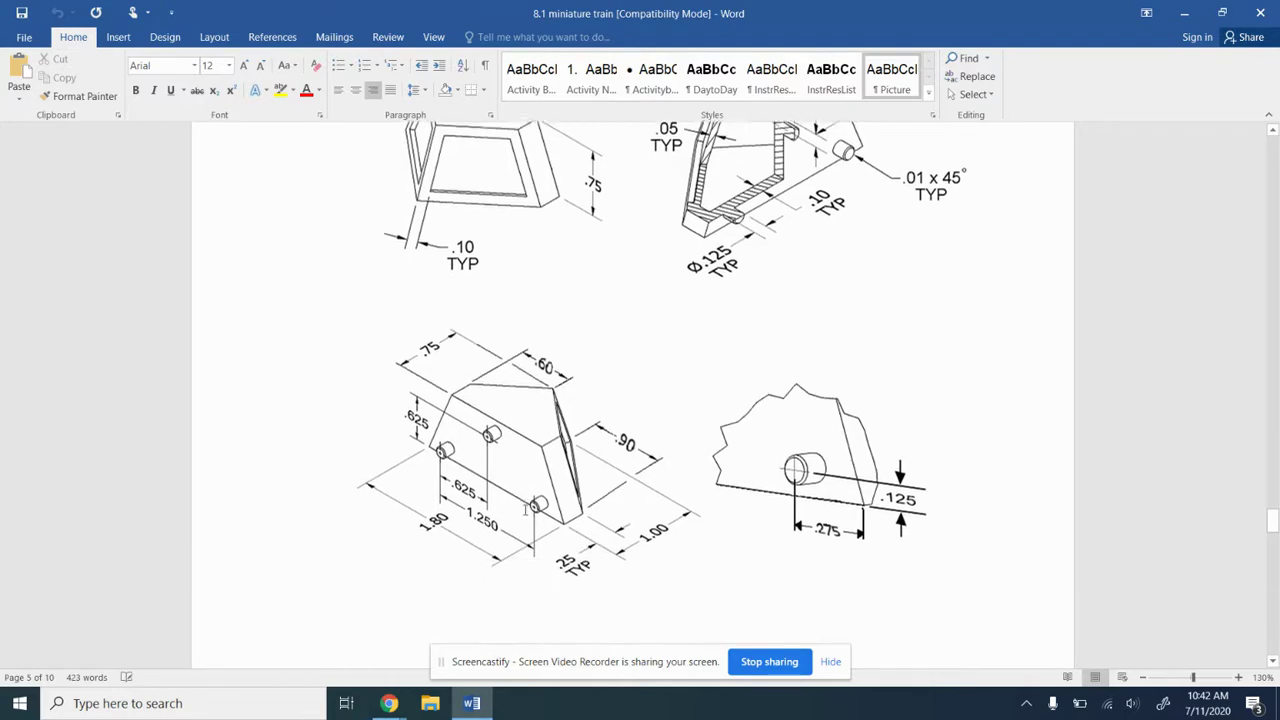
{"action": "left_click", "coordinate": [471, 703]}
{"action": "right_click_drag", "start_coordinate": [843, 280], "coordinate": [1020, 350]}
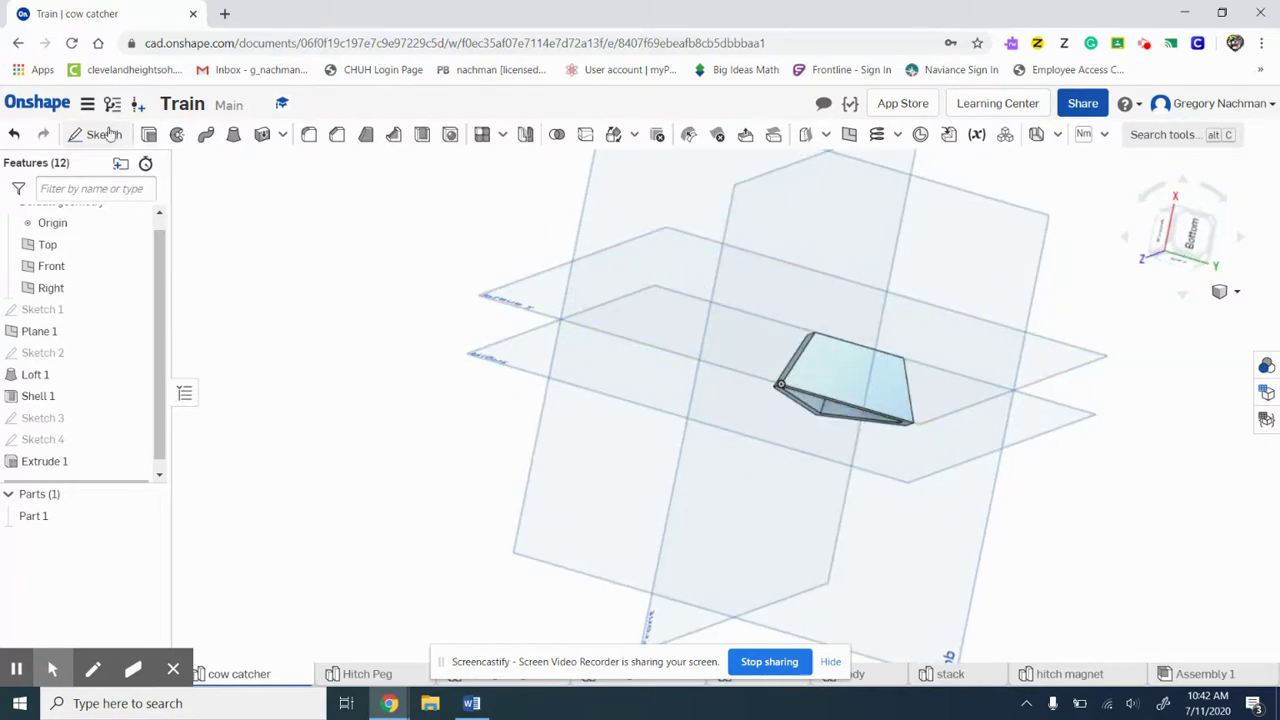
{"action": "left_click", "coordinate": [104, 134]}
{"action": "left_click", "coordinate": [851, 366]}
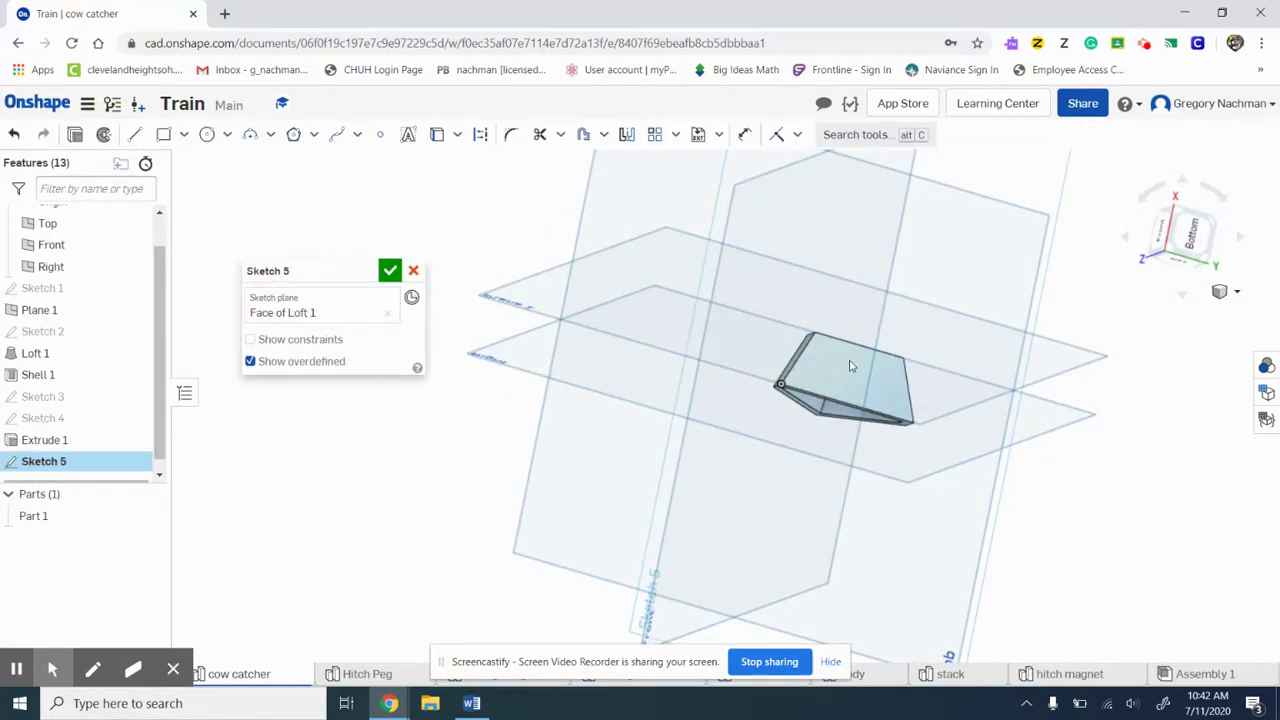
Step: Place three sketch points on the trapezoidal face, two near the long edge and one near the short edge
{"action": "left_click", "coordinate": [380, 134]}
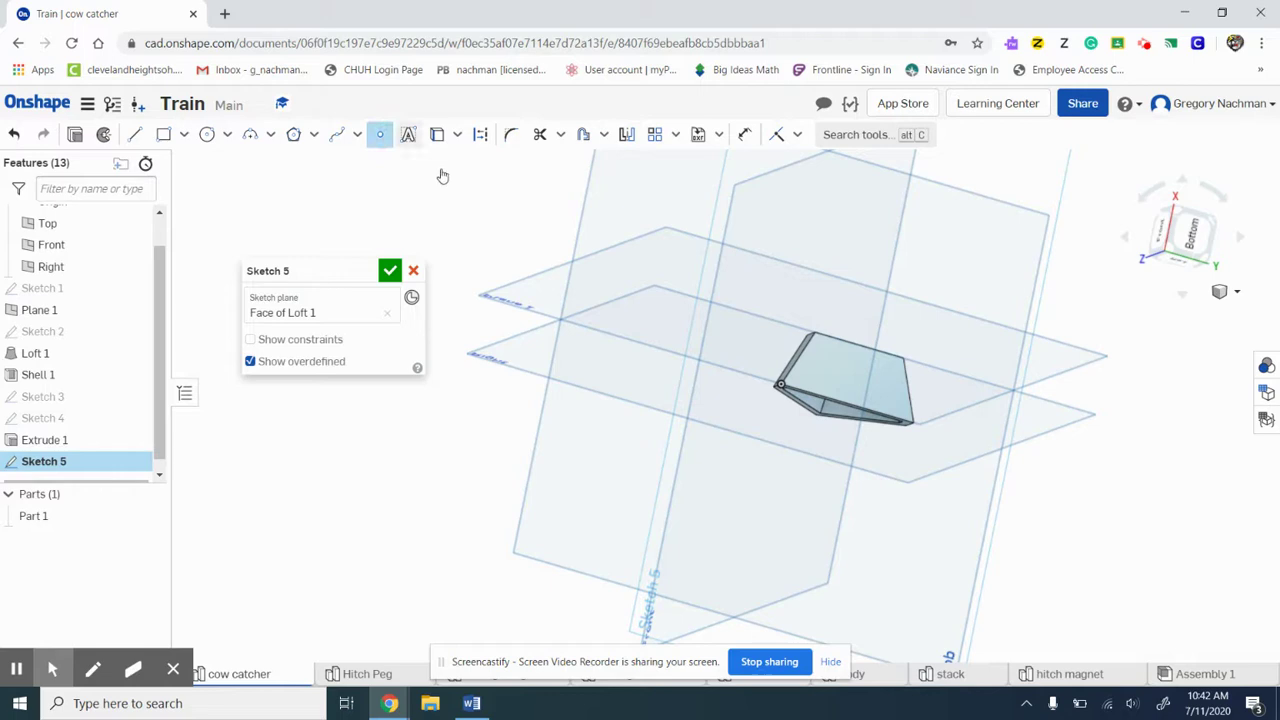
{"action": "left_click", "coordinate": [852, 357]}
{"action": "left_click", "coordinate": [820, 379]}
{"action": "left_click", "coordinate": [881, 399]}
Step: Add a horizontal dimension between the lower-left sketch point and the face's corner at the origin
{"action": "left_click", "coordinate": [1192, 232]}
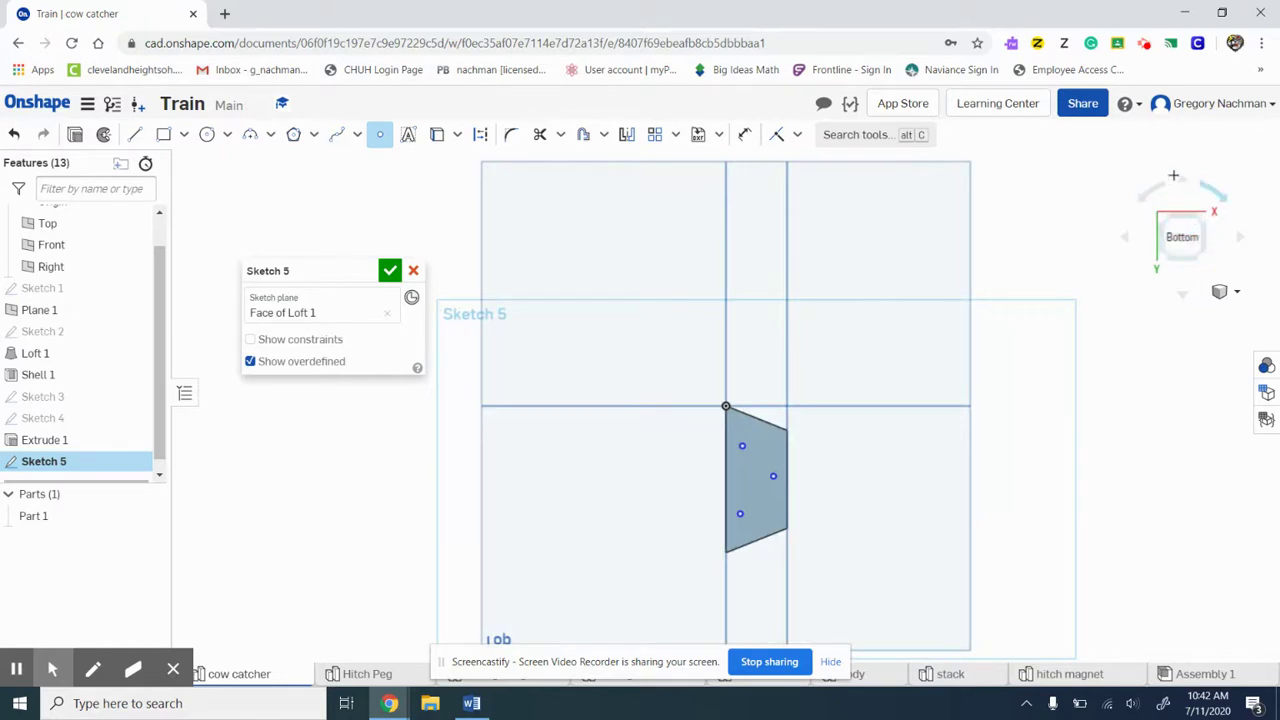
{"action": "left_click", "coordinate": [1157, 193]}
{"action": "left_click", "coordinate": [1157, 193]}
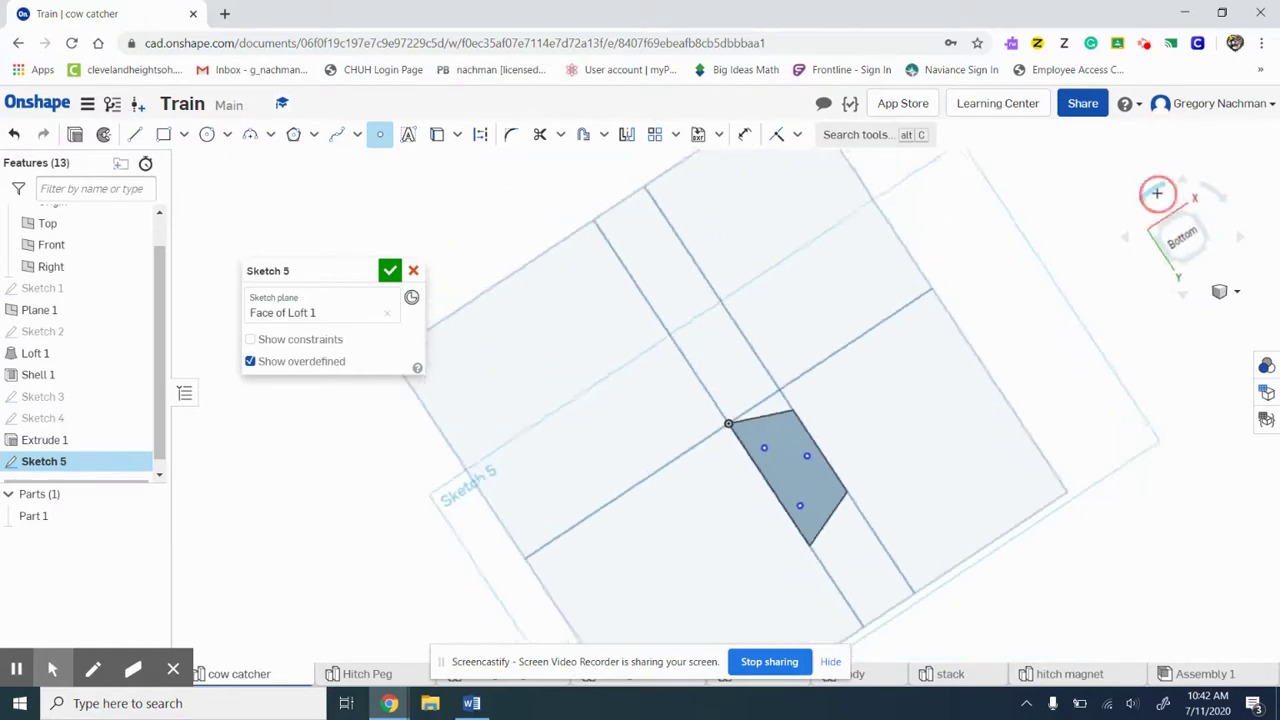
{"action": "left_click", "coordinate": [1157, 193]}
{"action": "left_click", "coordinate": [1157, 193]}
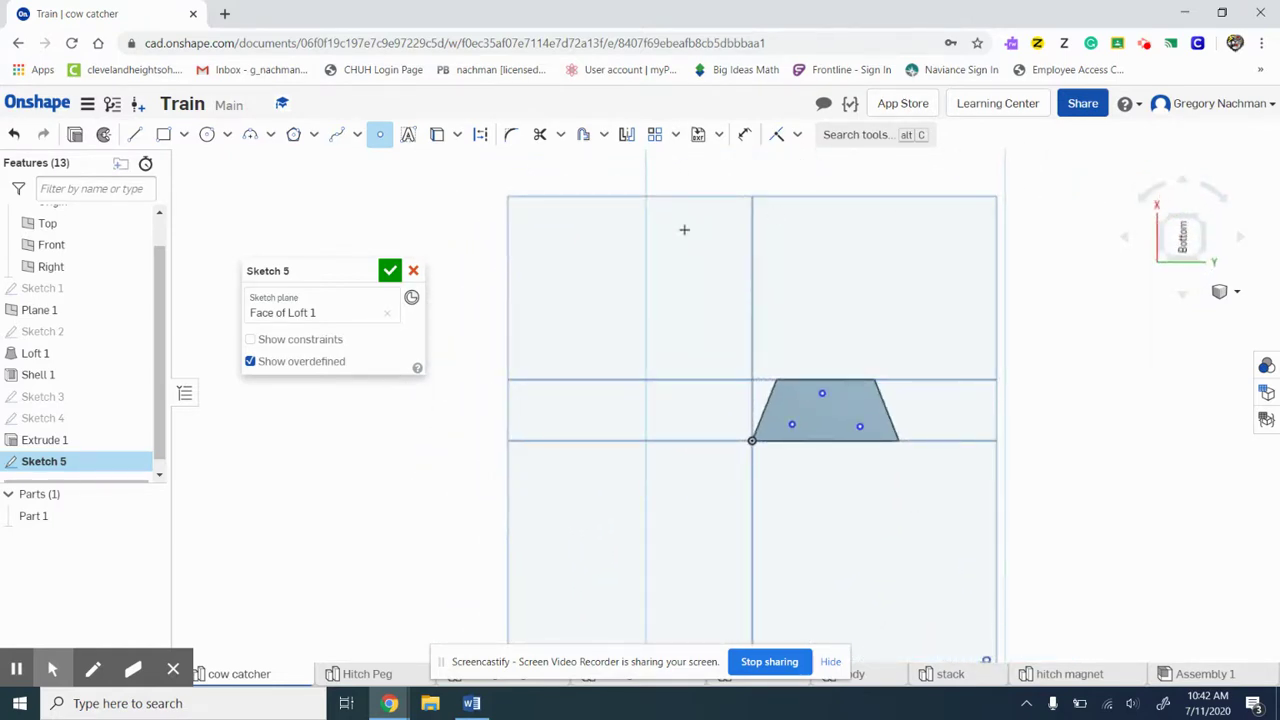
{"action": "left_click", "coordinate": [744, 135]}
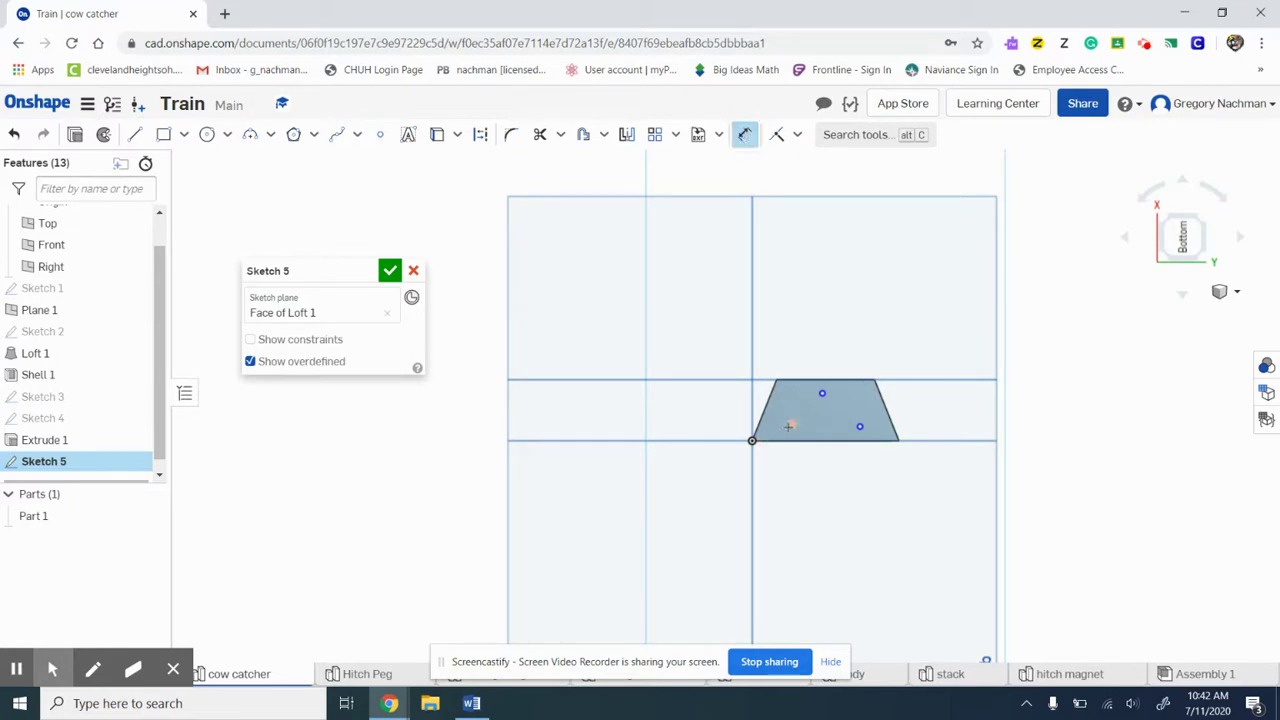
{"action": "left_click", "coordinate": [790, 426]}
{"action": "left_click", "coordinate": [751, 441]}
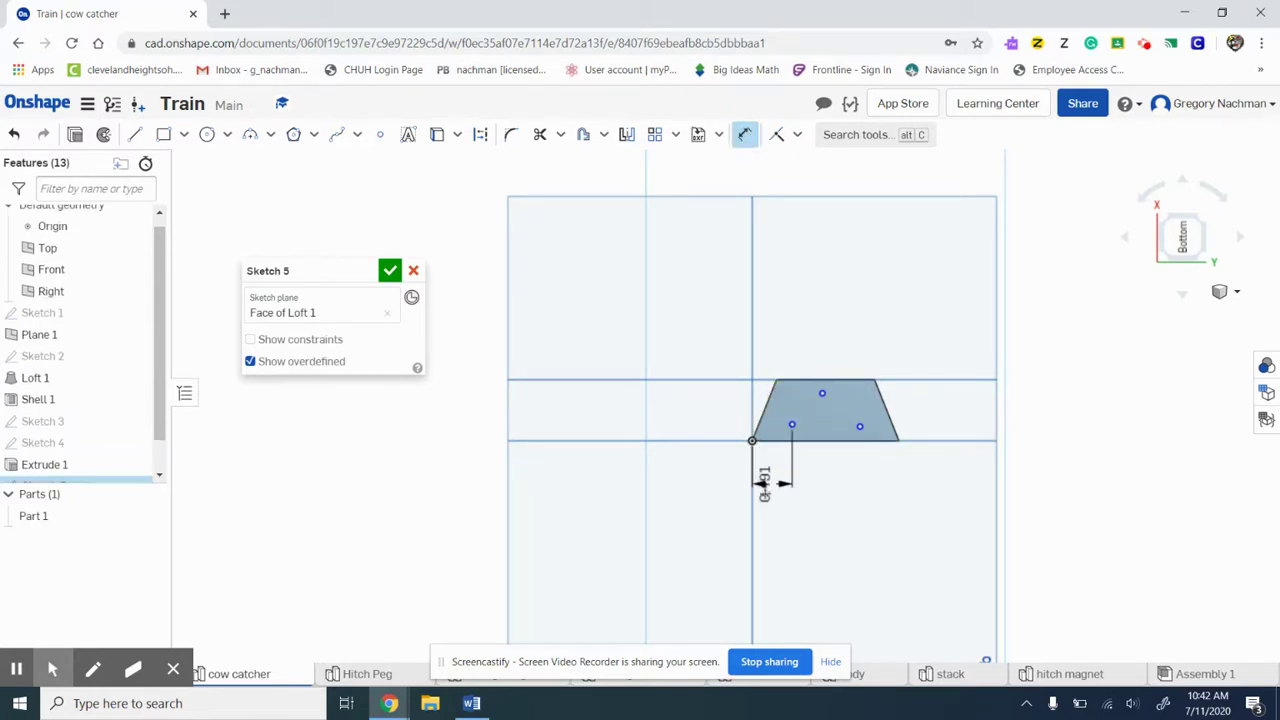
{"action": "left_click", "coordinate": [760, 500]}
Step: Consult the peg location detail in the Word drawing and set the horizontal offset from the origin corner to 0.275 in in Onshape
{"action": "left_click", "coordinate": [471, 703]}
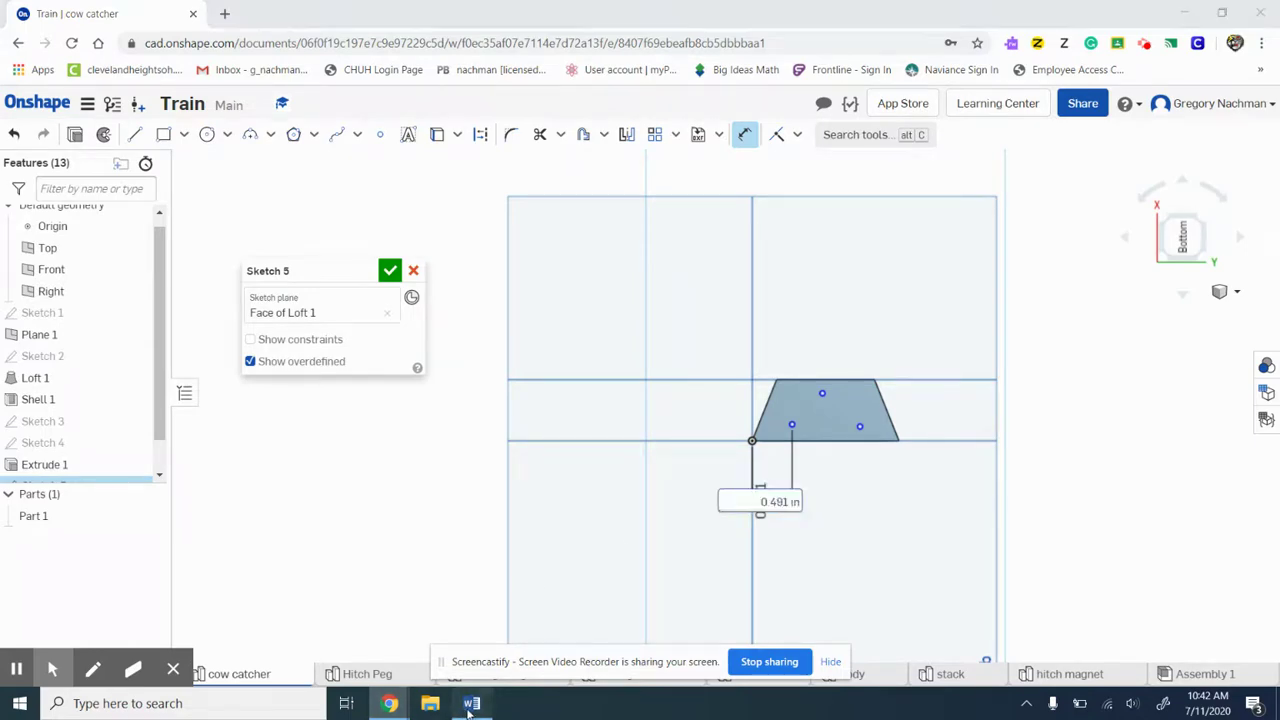
{"action": "scroll", "coordinate": [492, 465], "scroll_direction": "up", "scroll_amount": 3}
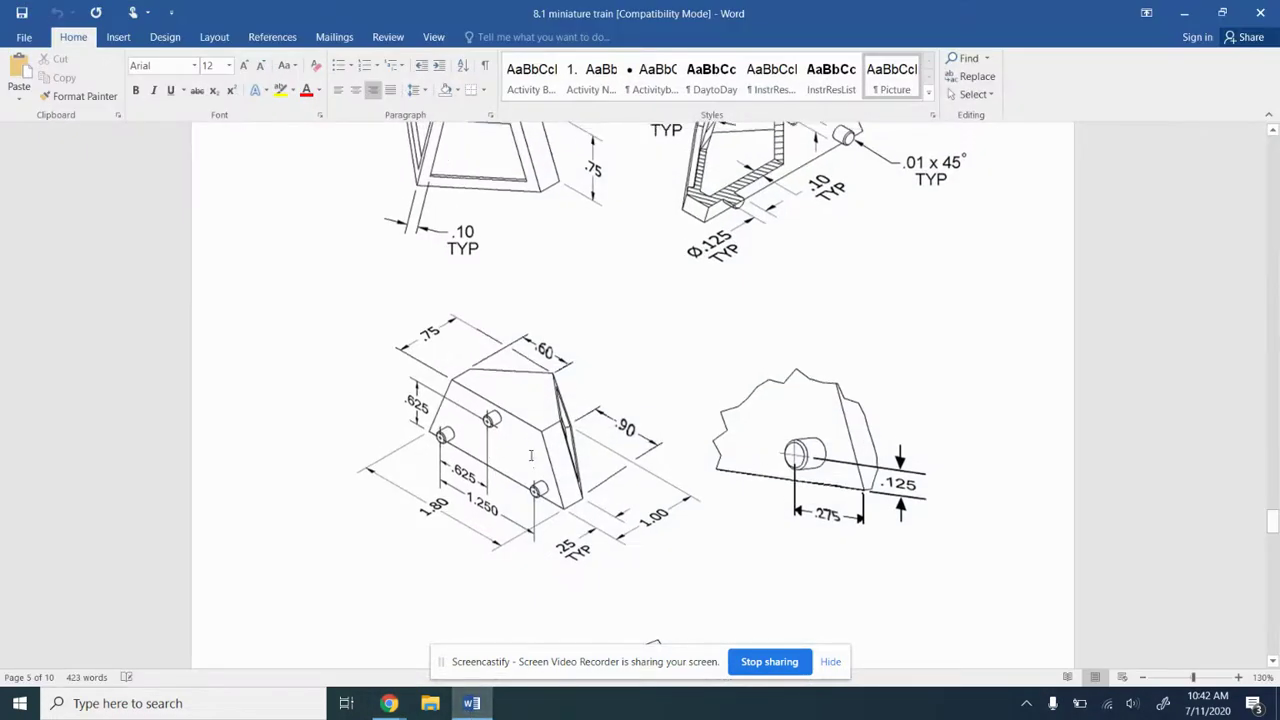
{"action": "scroll", "coordinate": [530, 455], "scroll_direction": "down", "scroll_amount": 1}
{"action": "scroll", "coordinate": [530, 455], "scroll_direction": "down", "scroll_amount": 4}
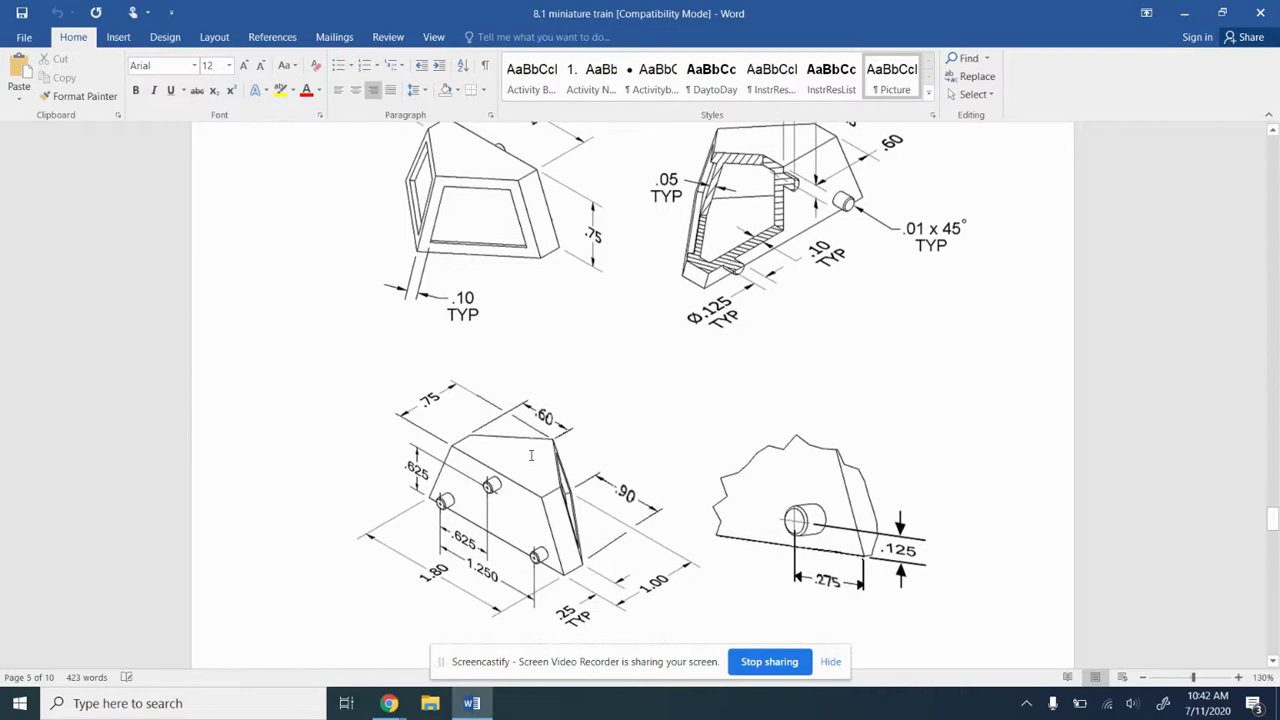
{"action": "scroll", "coordinate": [530, 455], "scroll_direction": "up", "scroll_amount": 2}
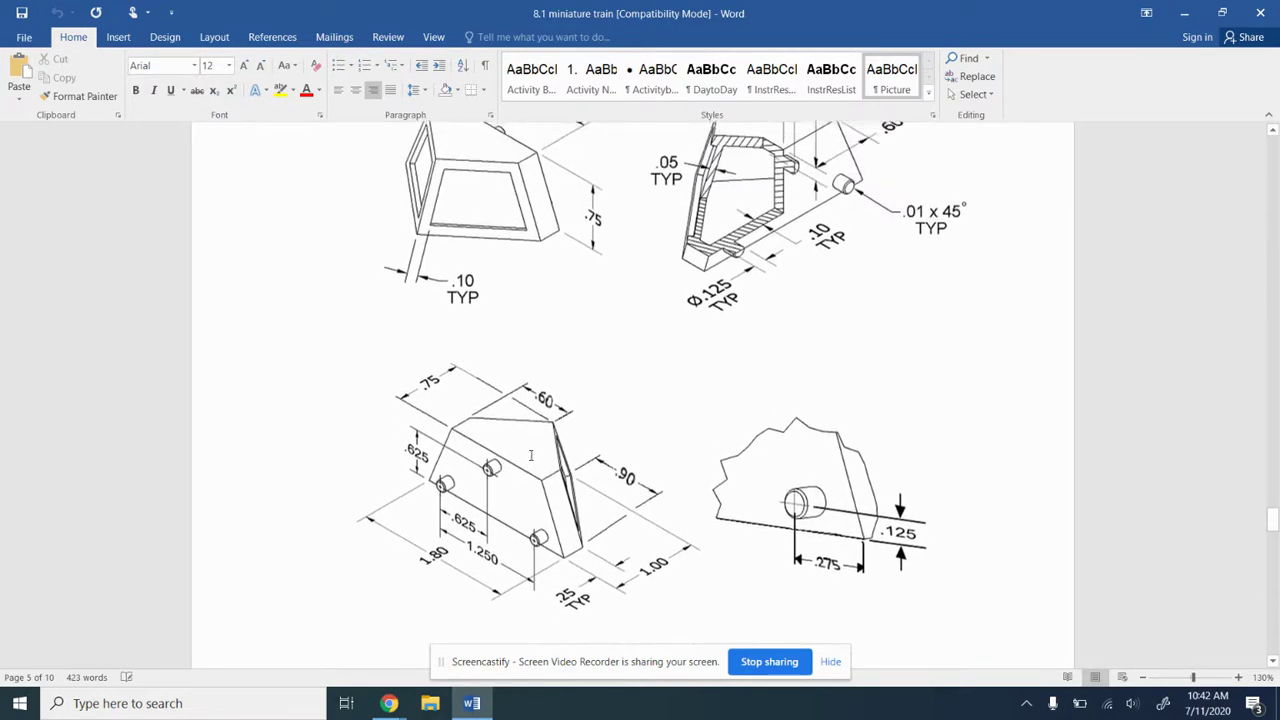
{"action": "scroll", "coordinate": [531, 455], "scroll_direction": "down", "scroll_amount": 1}
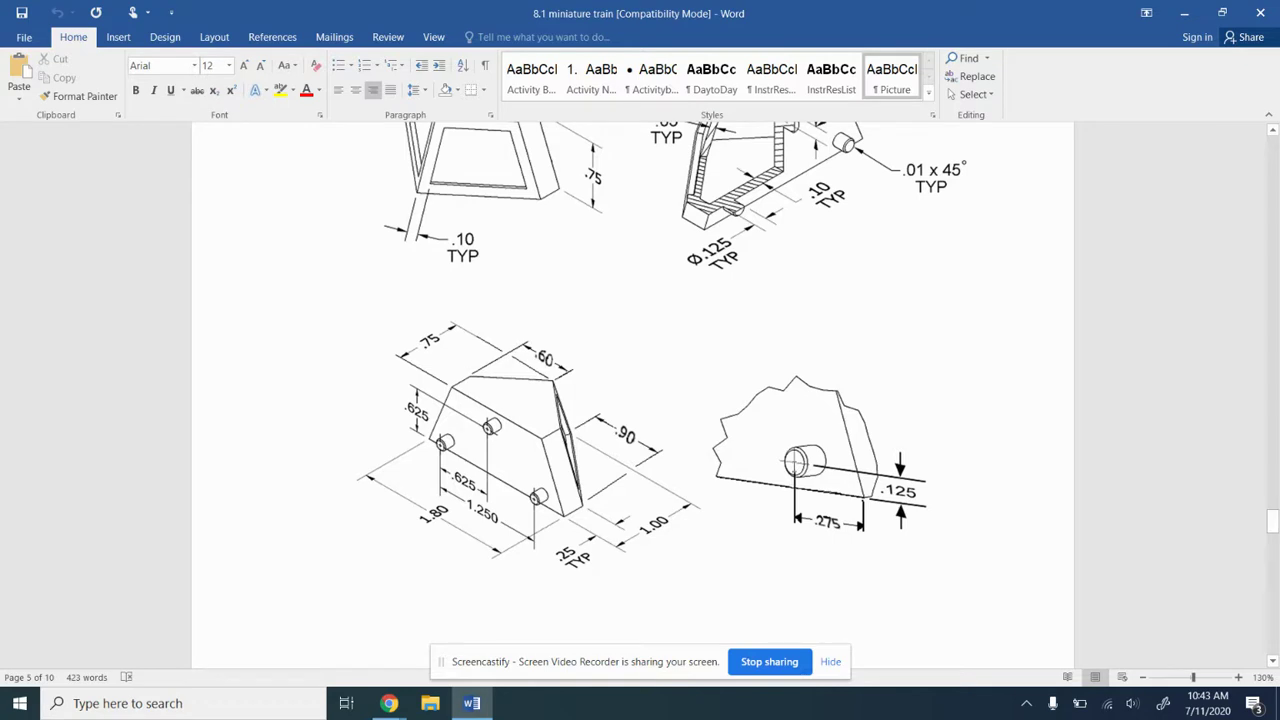
{"action": "left_click", "coordinate": [391, 704]}
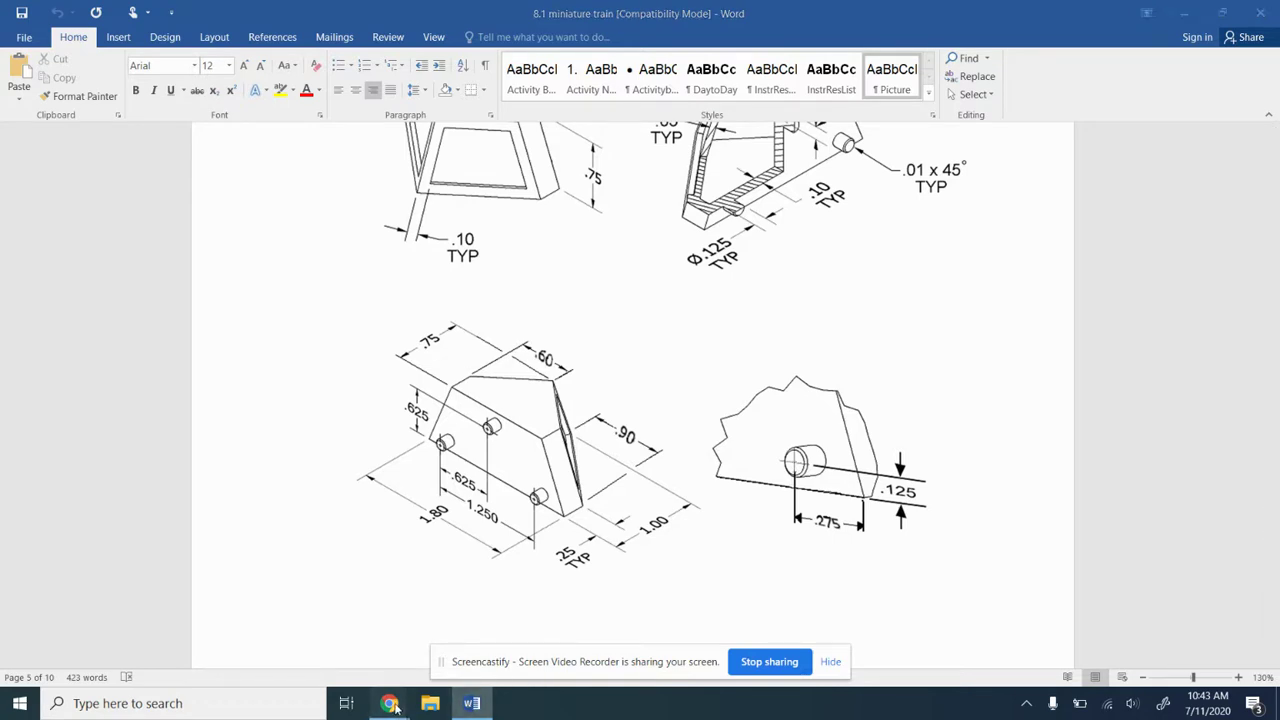
{"action": "left_click", "coordinate": [290, 630]}
{"action": "key", "text": "BackSpace"}
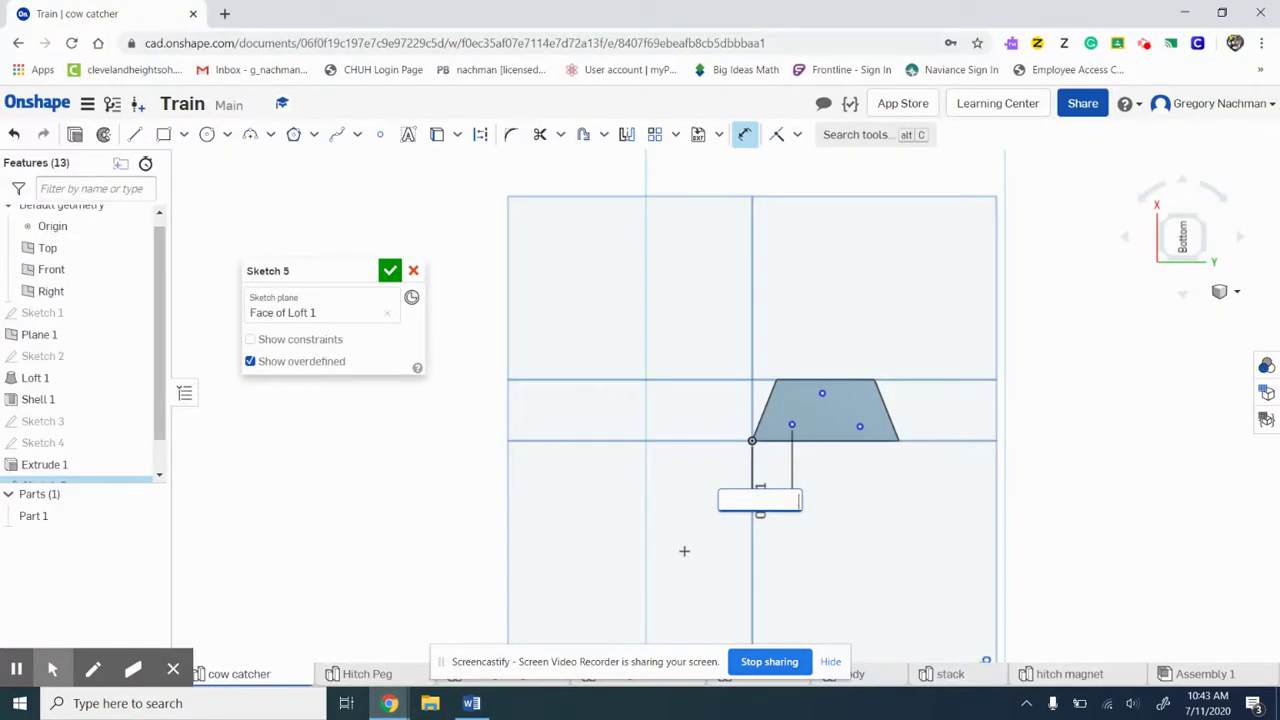
{"action": "type", "text": ".275"}
{"action": "key", "text": "Return"}
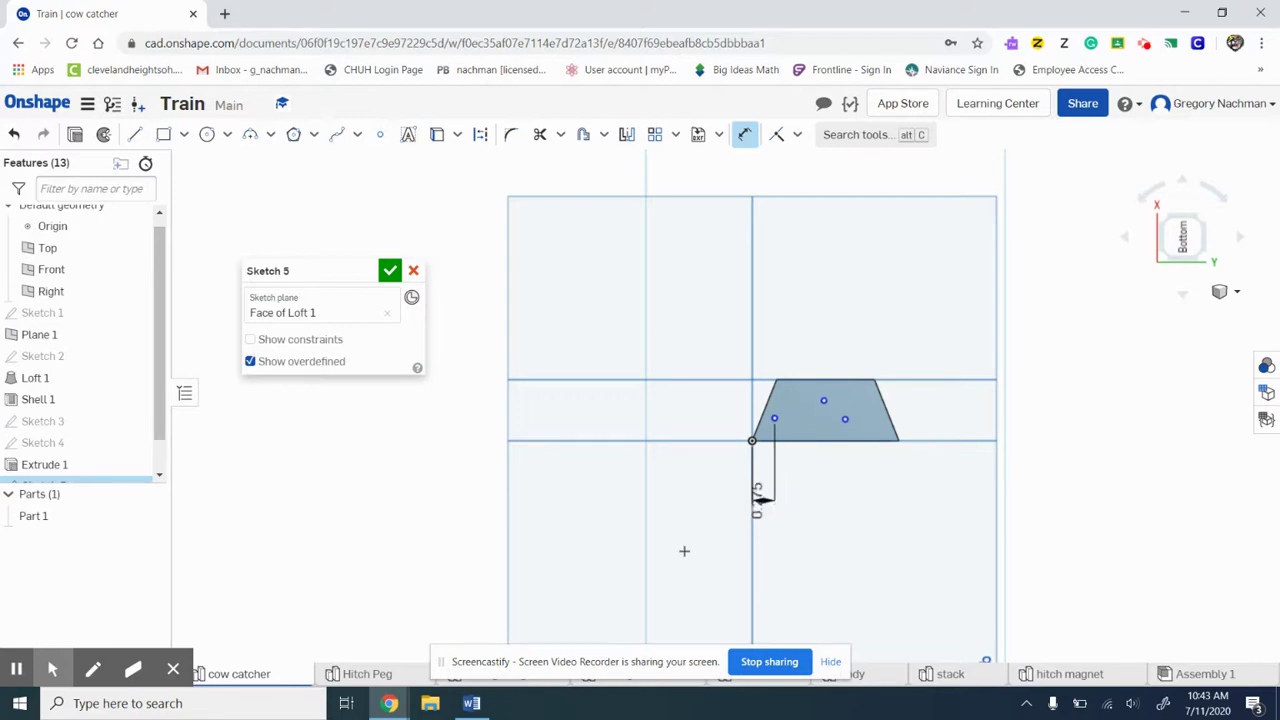
Step: Dimension the lower-left point 0.125 in from the face's long bottom edge, checking the value in the Word drawing
{"action": "left_click", "coordinate": [773, 420]}
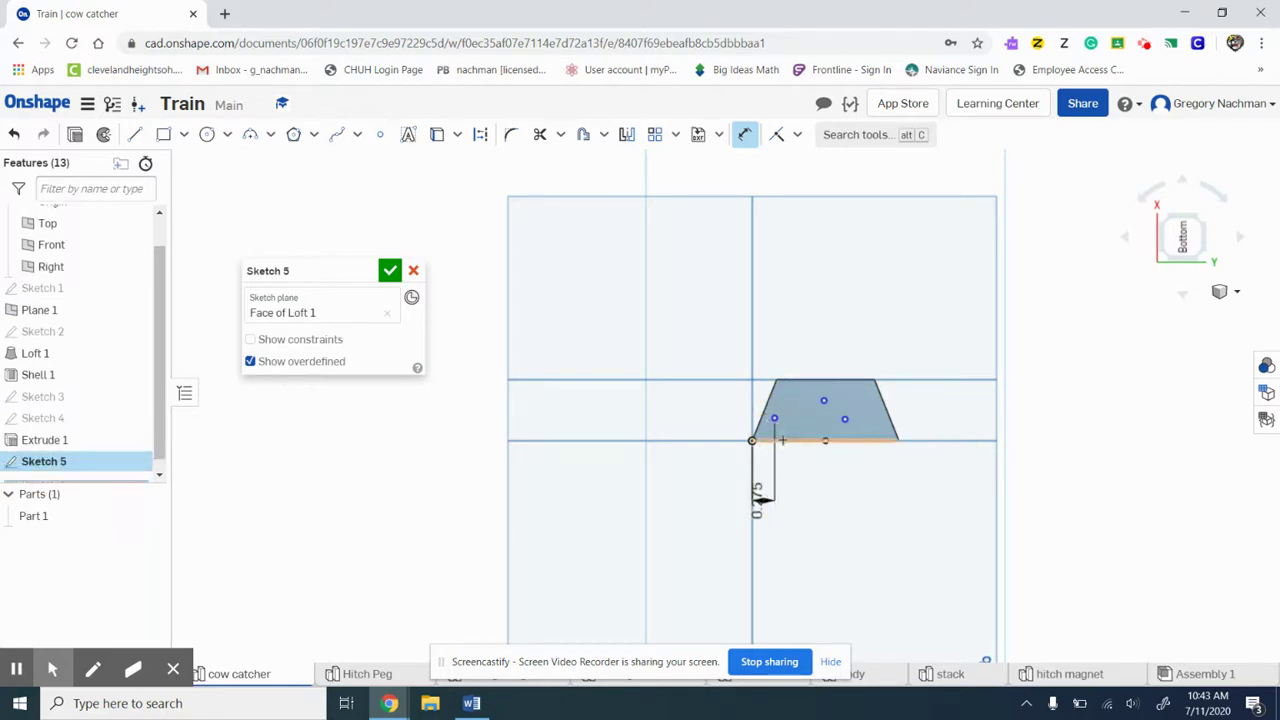
{"action": "left_click", "coordinate": [784, 444]}
{"action": "left_click", "coordinate": [694, 429]}
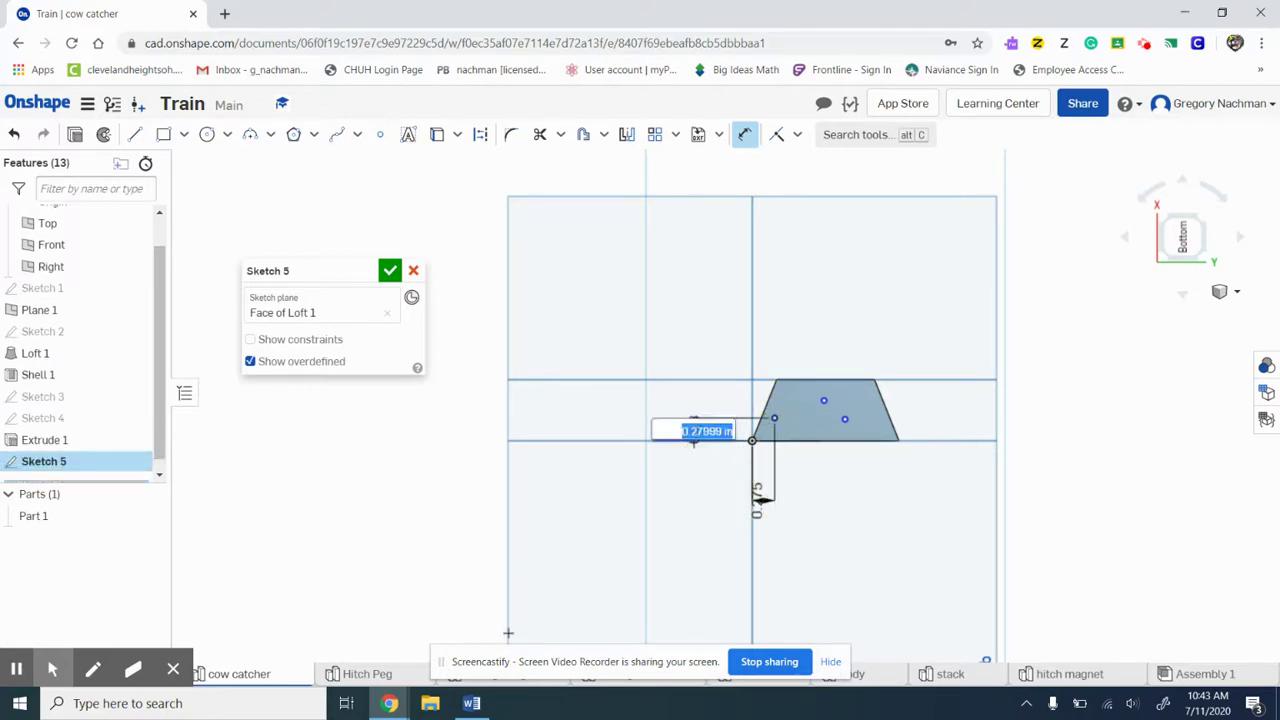
{"action": "key", "text": "alt+Tab"}
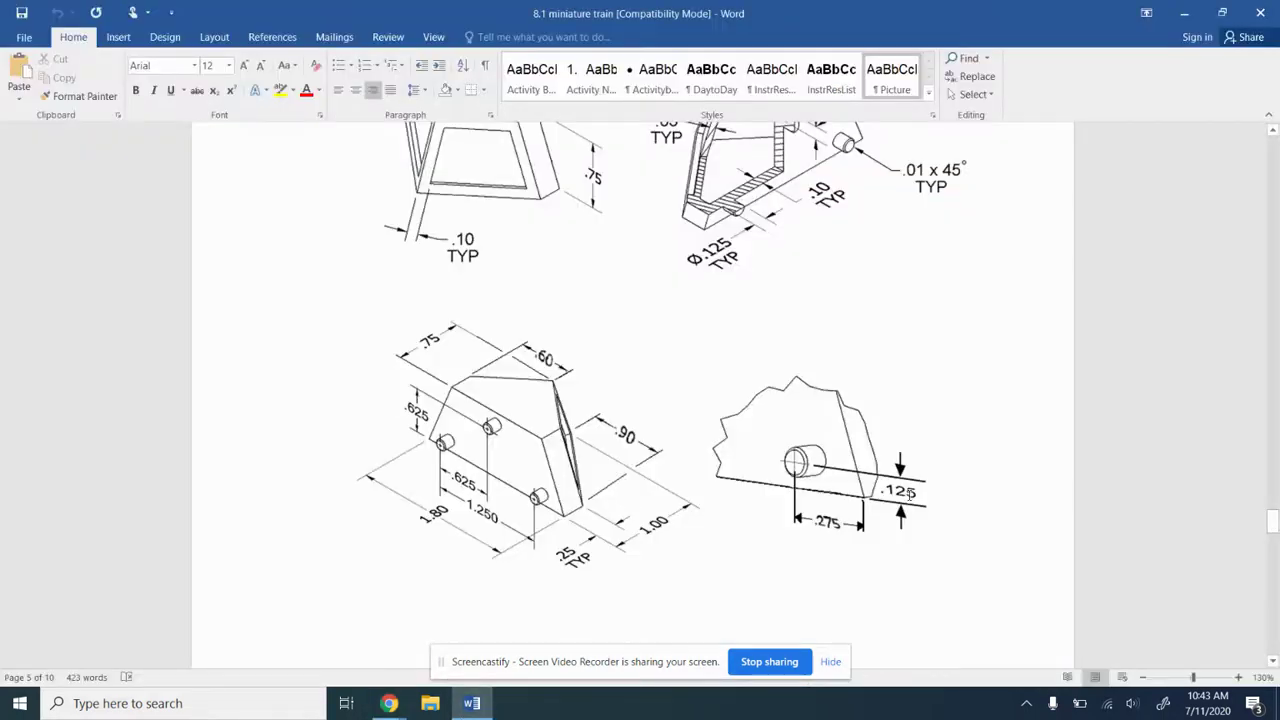
{"action": "mouse_move", "coordinate": [389, 703]}
{"action": "left_click", "coordinate": [296, 625]}
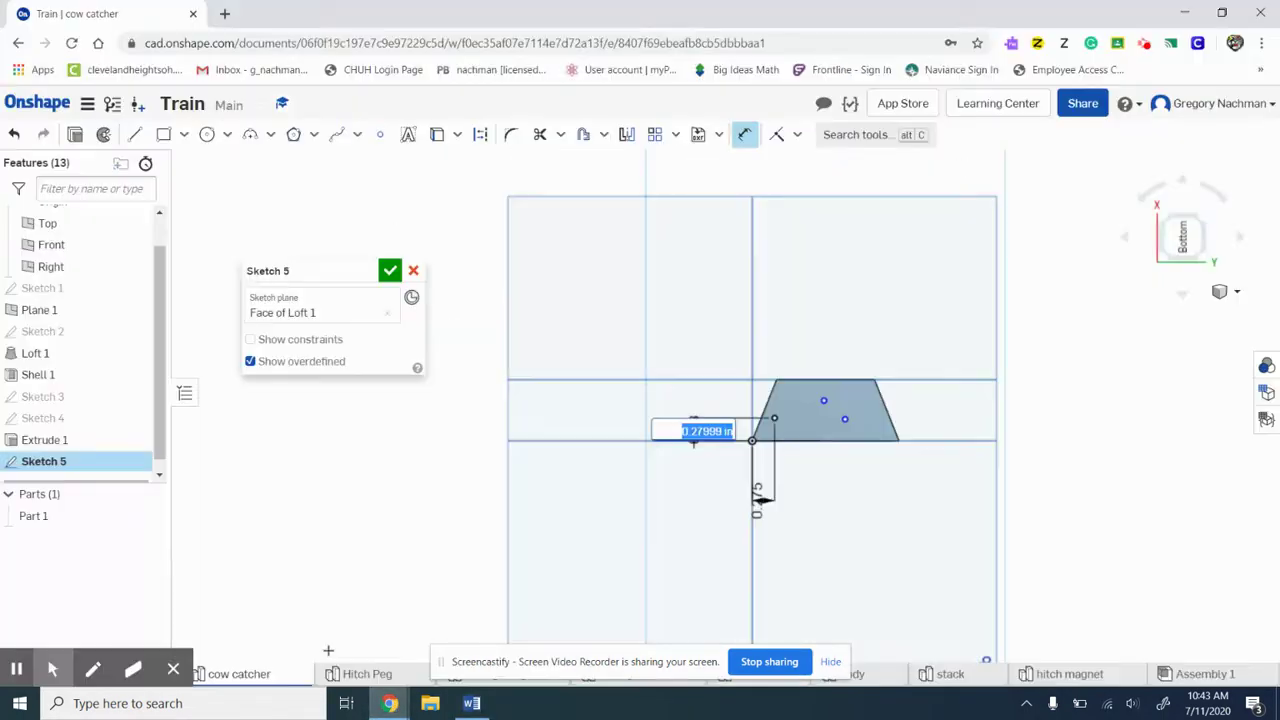
{"action": "key", "text": "BackSpace"}
{"action": "type", "text": ".125"}
{"action": "key", "text": "Return"}
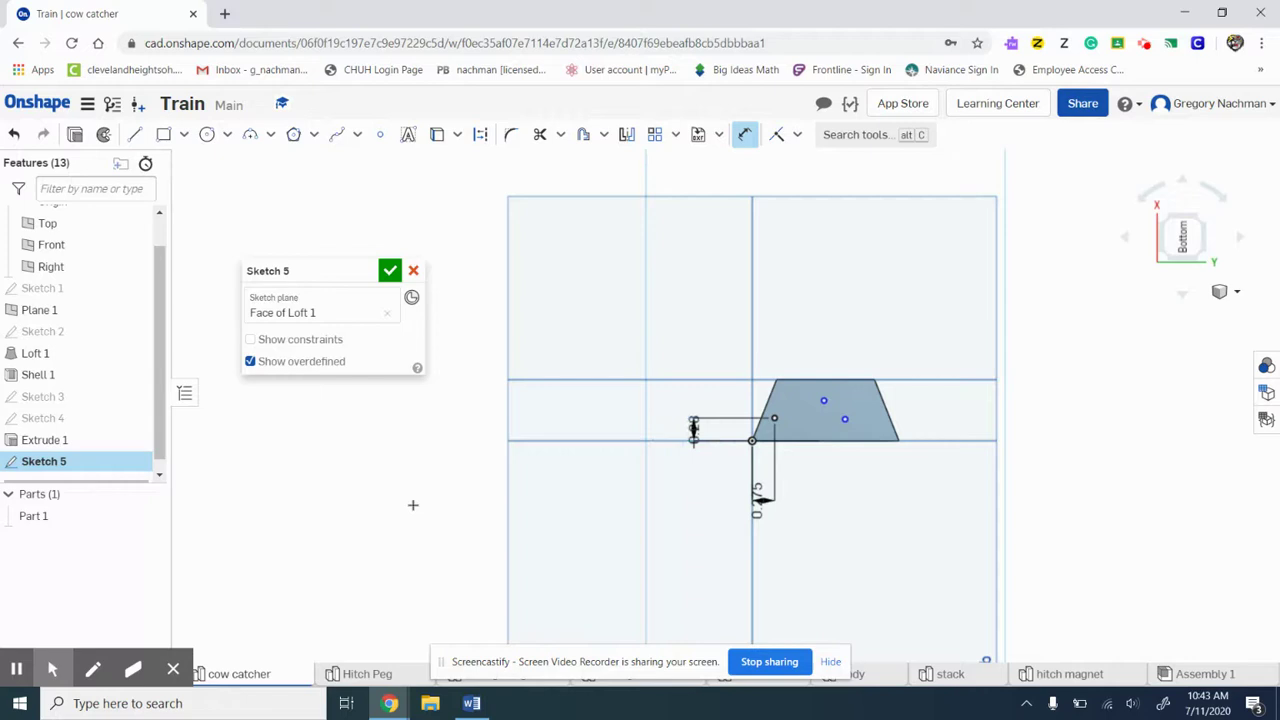
Step: Dimension the lower-right point 0.125 in from the face's long bottom edge
{"action": "left_click", "coordinate": [845, 421]}
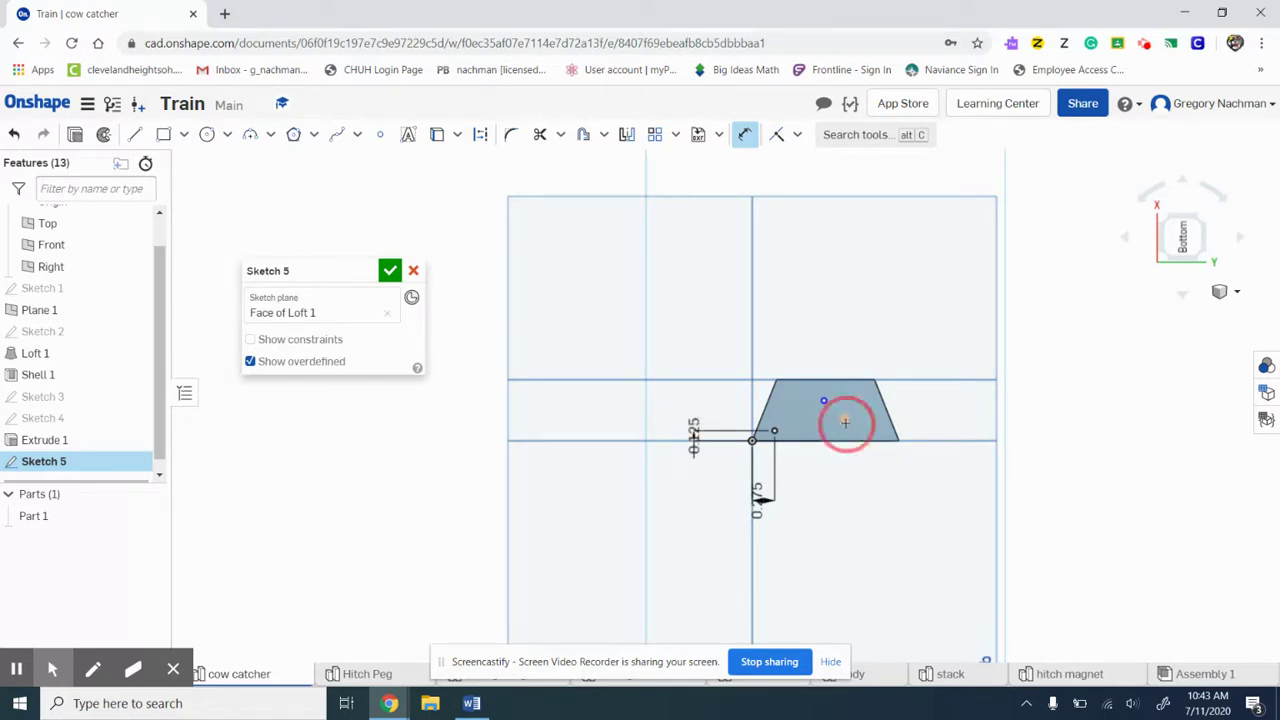
{"action": "left_click", "coordinate": [848, 438]}
{"action": "left_click", "coordinate": [953, 441]}
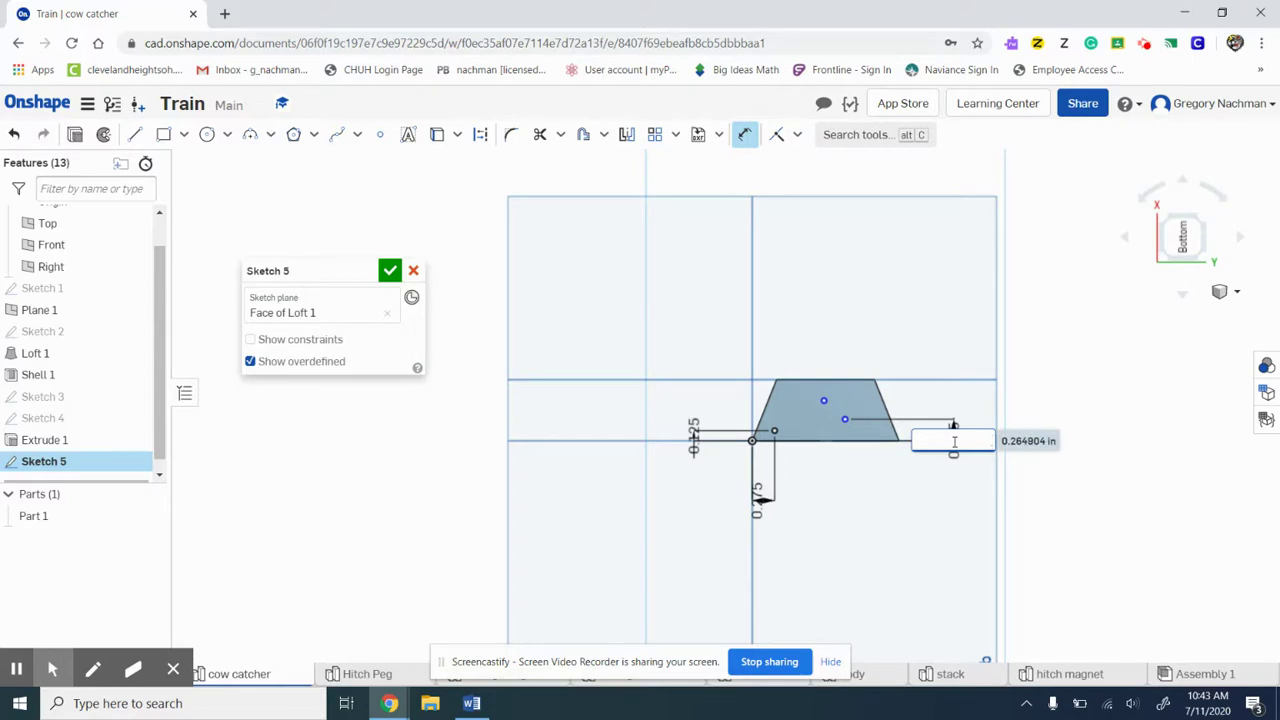
{"action": "key", "text": "Return"}
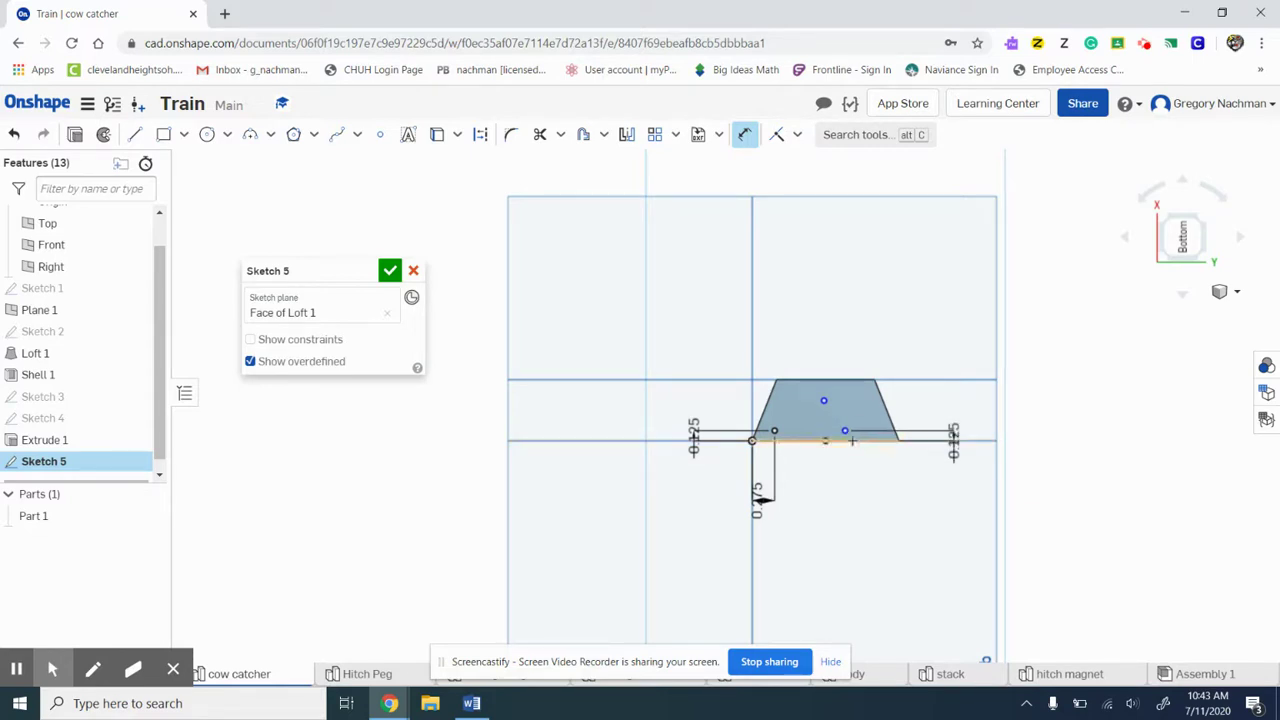
Step: Dimension the lower-right point 0.275 in horizontally from the face's lower-right corner
{"action": "left_click", "coordinate": [845, 430]}
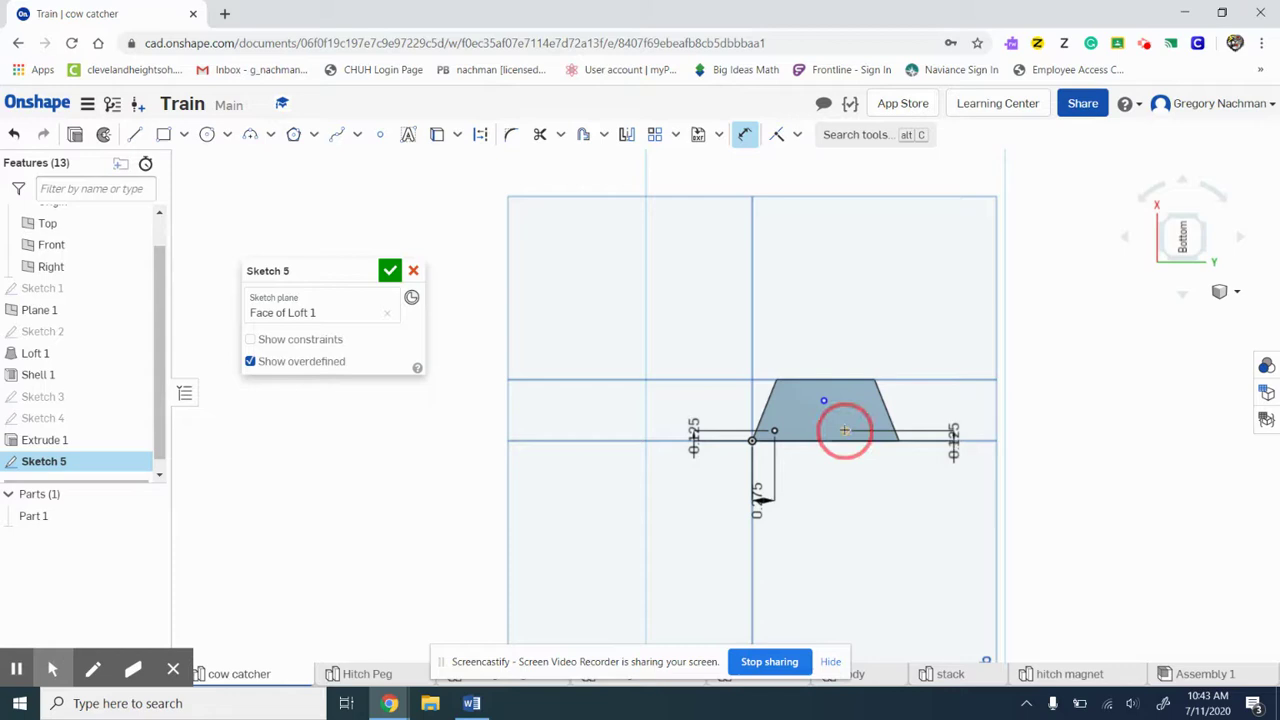
{"action": "left_click", "coordinate": [898, 440]}
{"action": "left_click", "coordinate": [886, 466]}
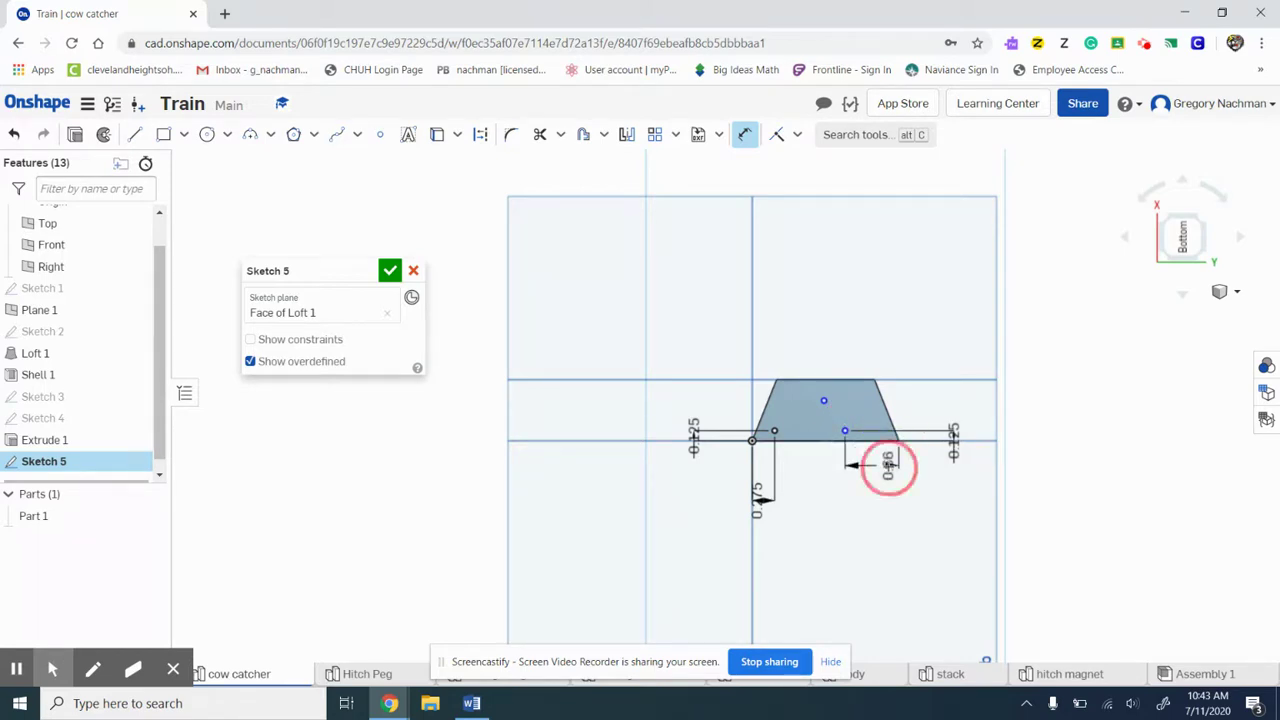
{"action": "key", "text": "BackSpace"}
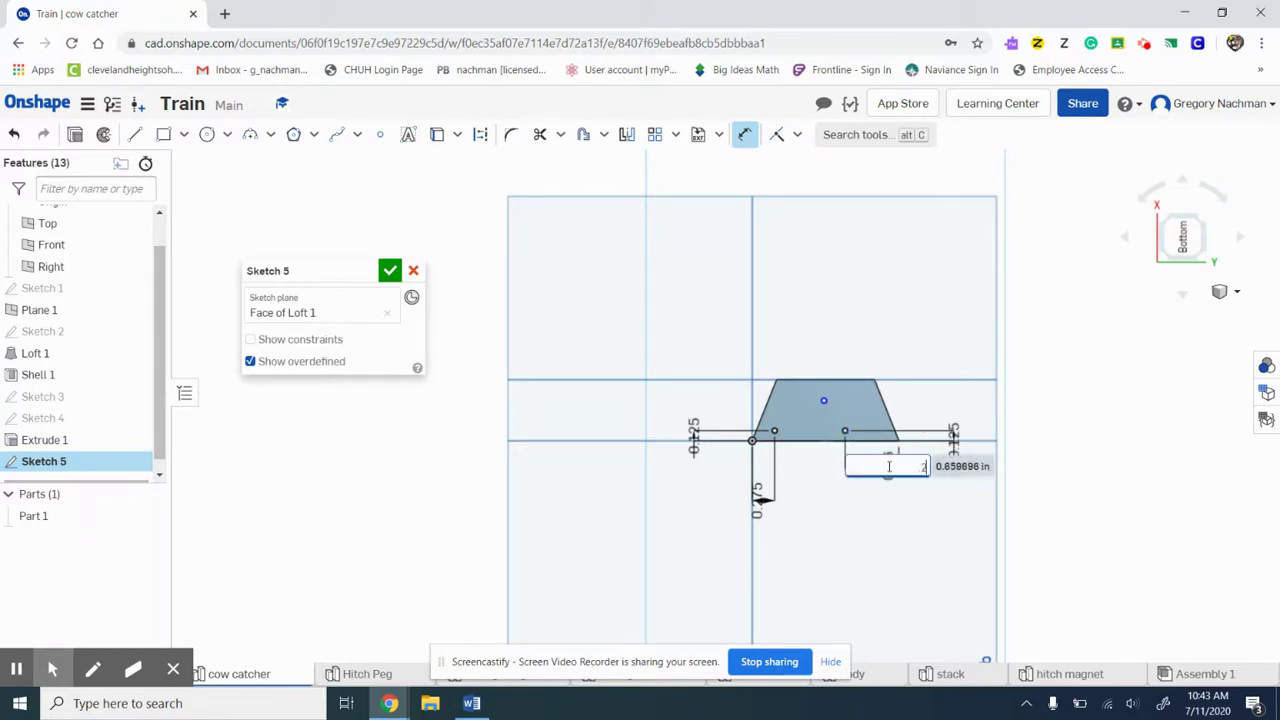
{"action": "key", "text": "Return"}
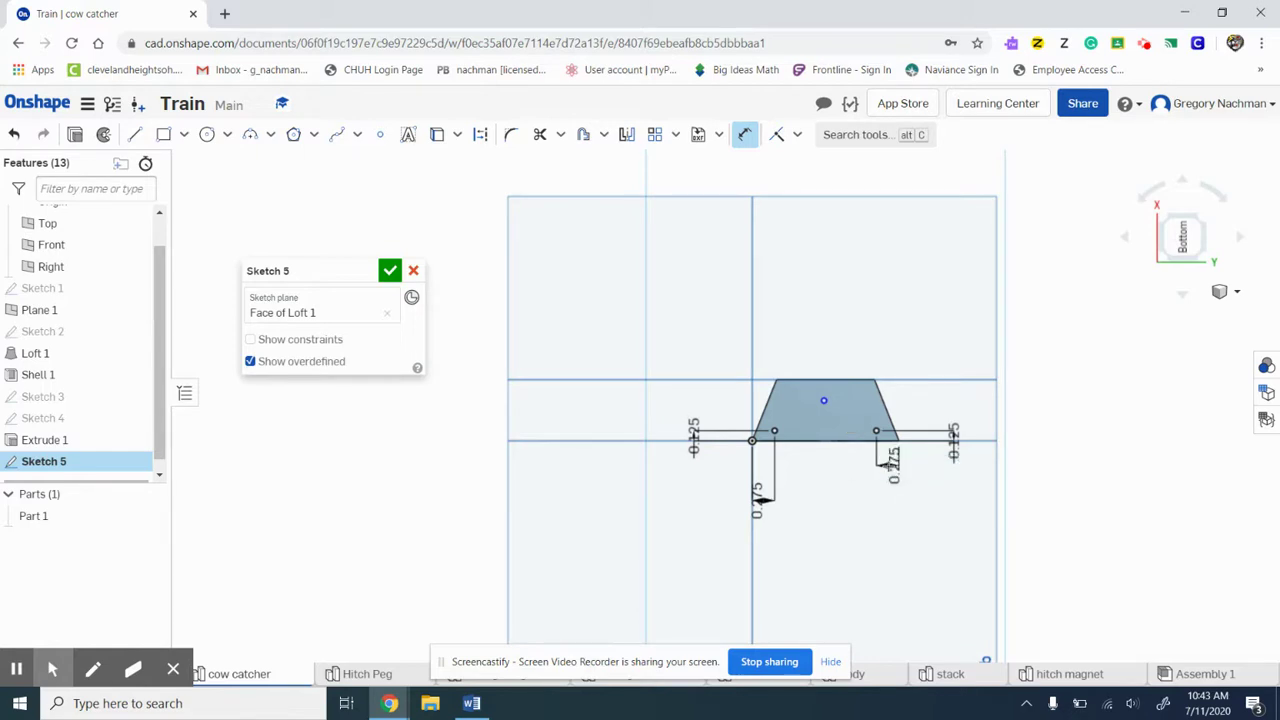
Step: Dimension the upper point 0.625 in horizontally from the lower-left point, checking the value in the Word drawing
{"action": "left_click", "coordinate": [823, 401]}
{"action": "left_click", "coordinate": [774, 431]}
{"action": "left_click", "coordinate": [823, 401]}
{"action": "left_click", "coordinate": [797, 323]}
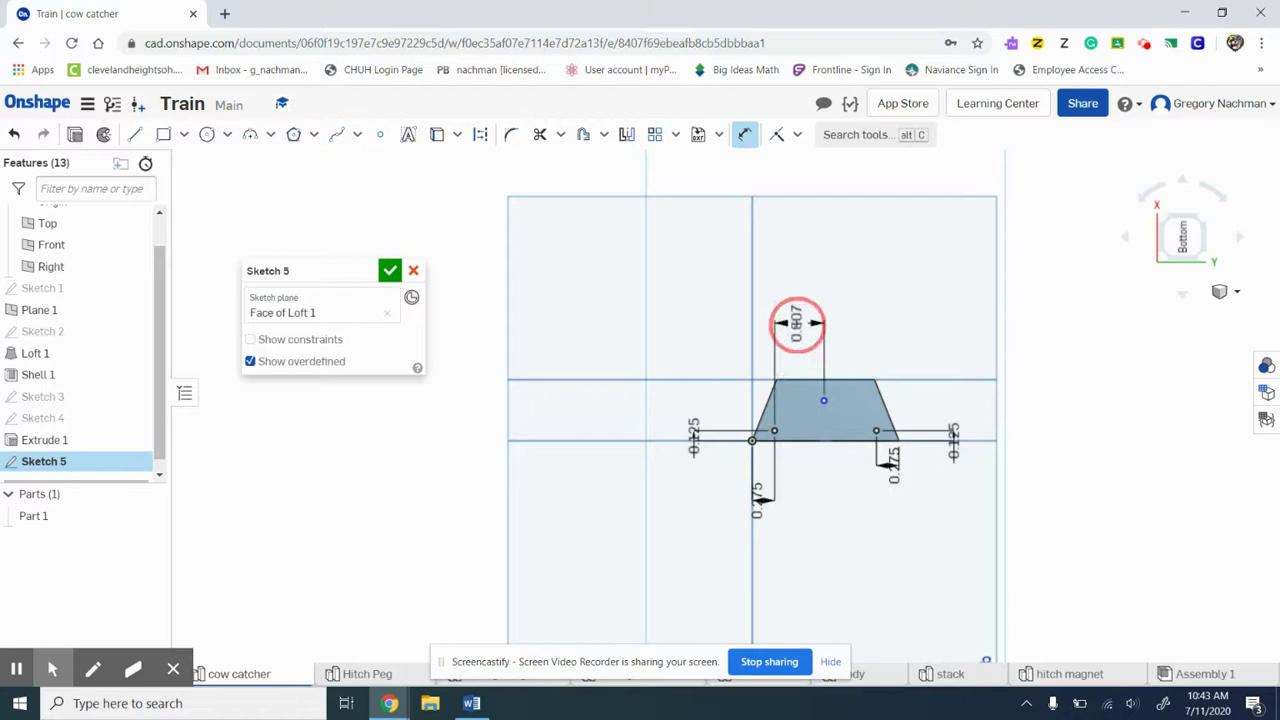
{"action": "mouse_move", "coordinate": [472, 703]}
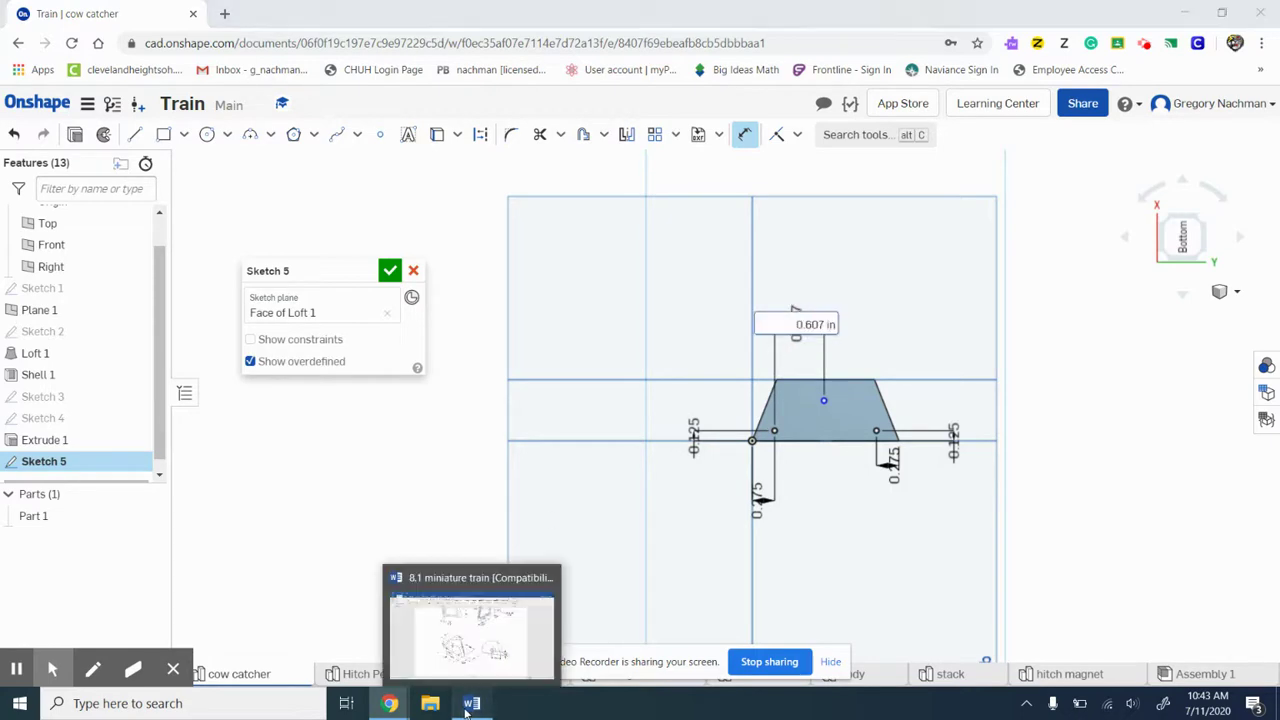
{"action": "left_click", "coordinate": [492, 657]}
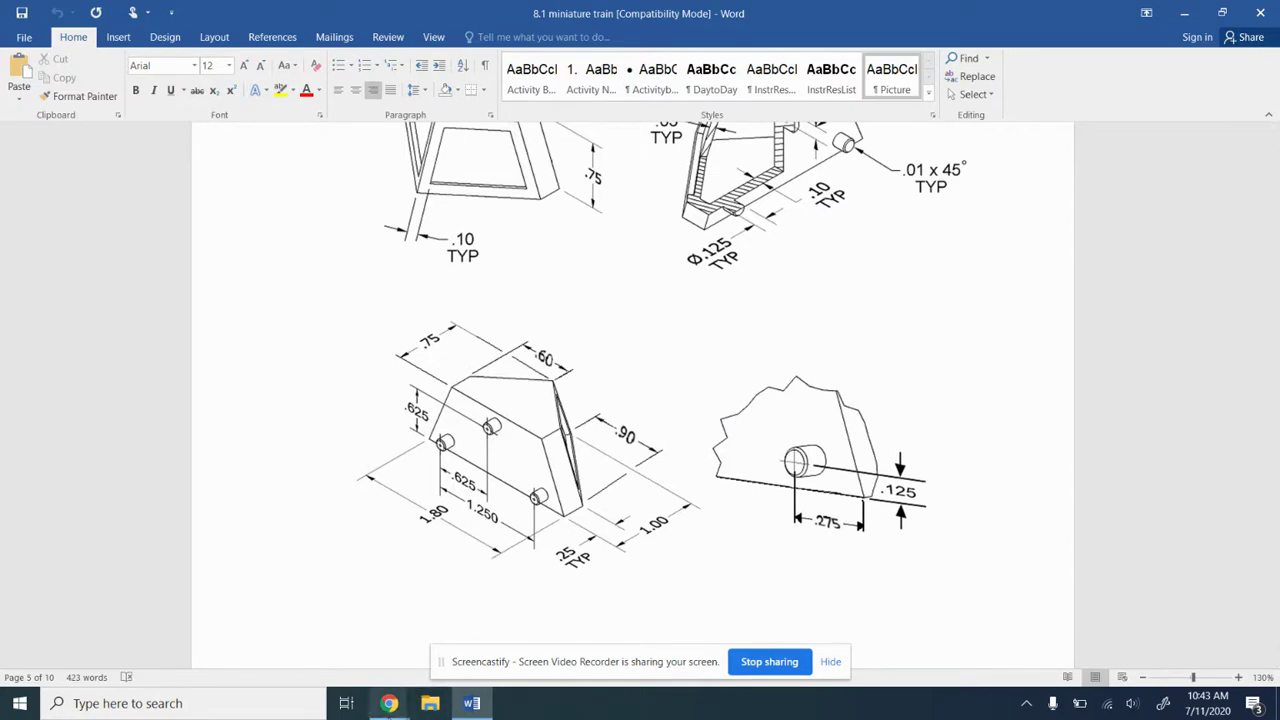
{"action": "mouse_move", "coordinate": [389, 703]}
{"action": "left_click", "coordinate": [290, 630]}
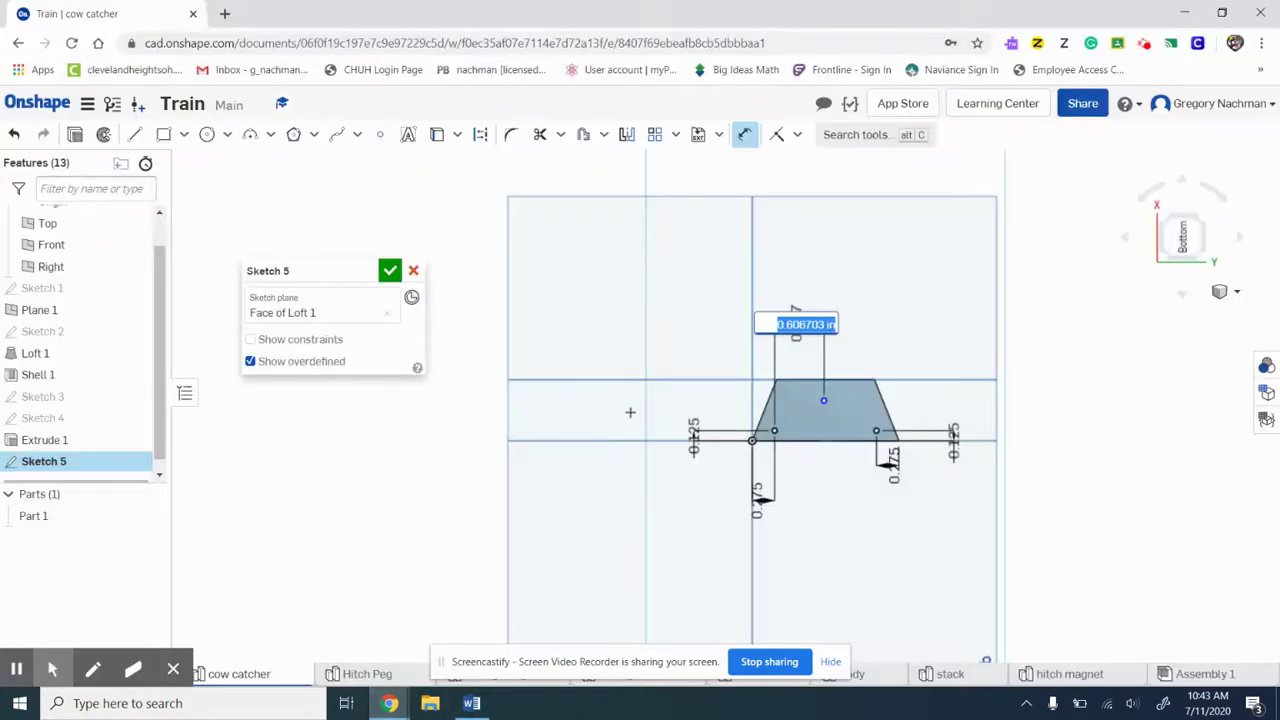
{"action": "key", "text": "BackSpace"}
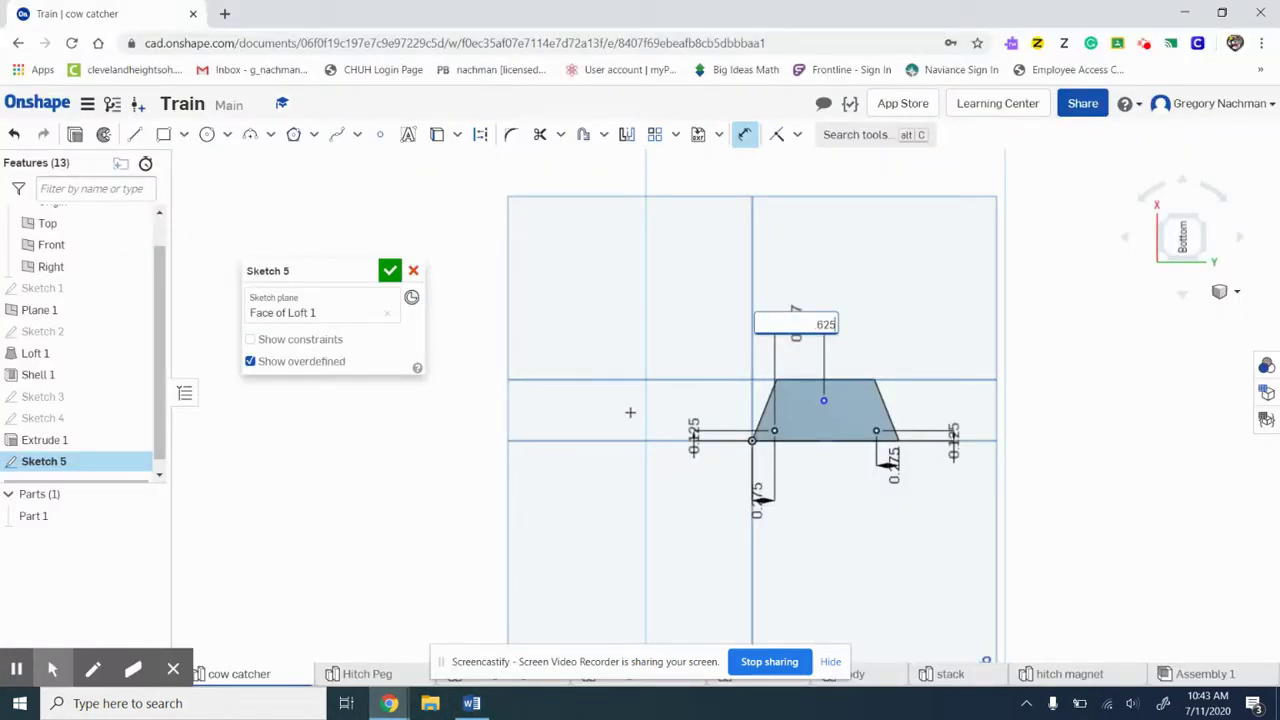
{"action": "type", "text": ".625"}
{"action": "key", "text": "Return"}
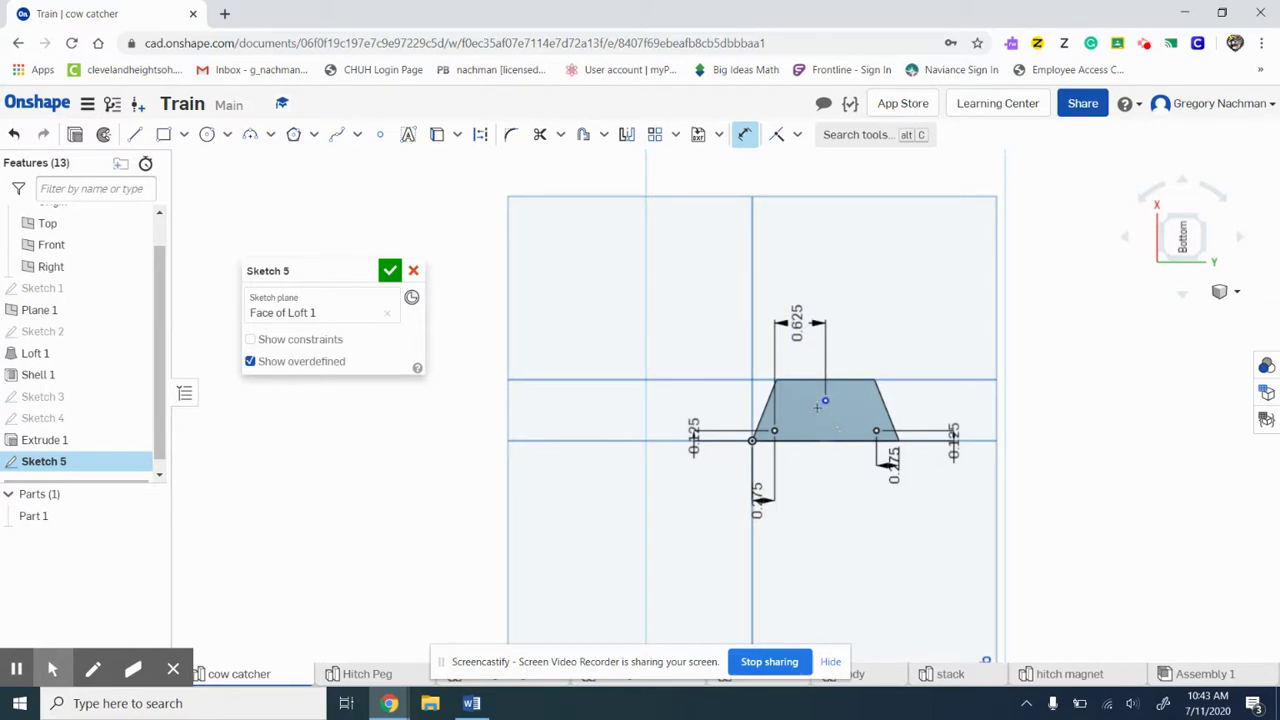
Step: Try to dimension the upper point 0.625 in vertically from the lower-left point, consulting the Word drawing for the value
{"action": "left_click", "coordinate": [826, 400]}
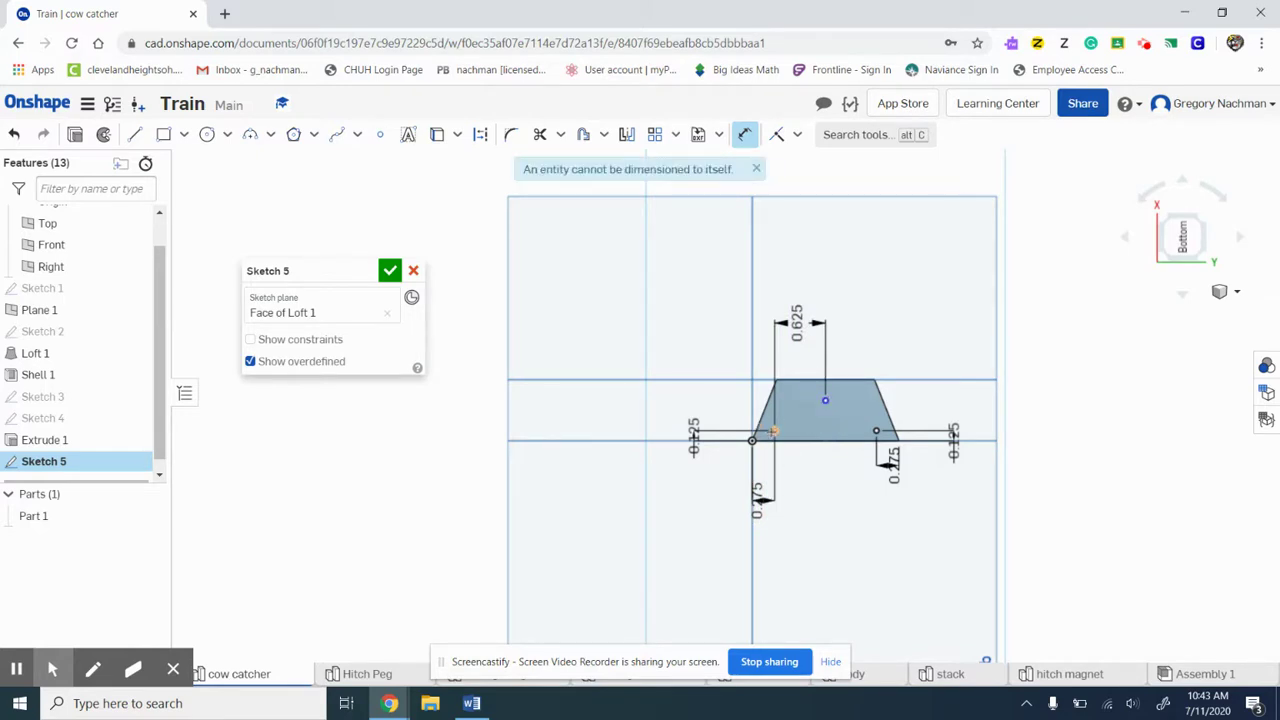
{"action": "left_click", "coordinate": [773, 432]}
{"action": "left_click", "coordinate": [824, 400]}
{"action": "left_click", "coordinate": [725, 415]}
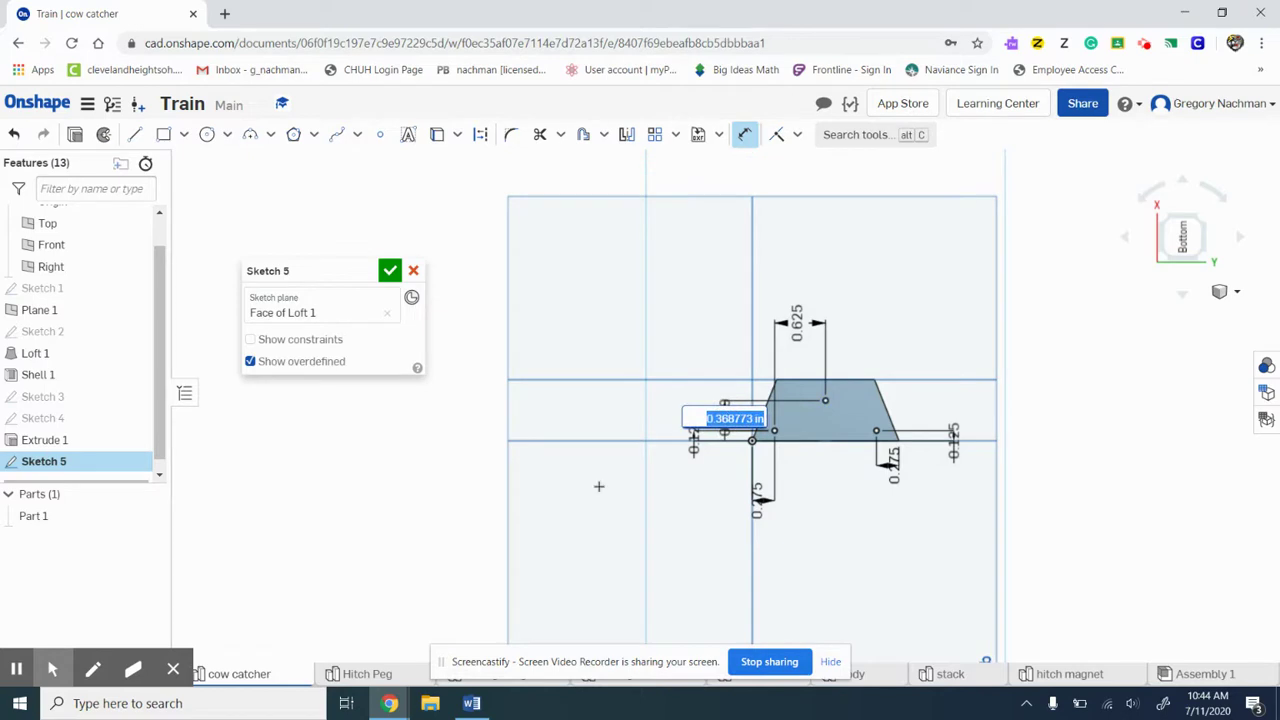
{"action": "left_click", "coordinate": [471, 703]}
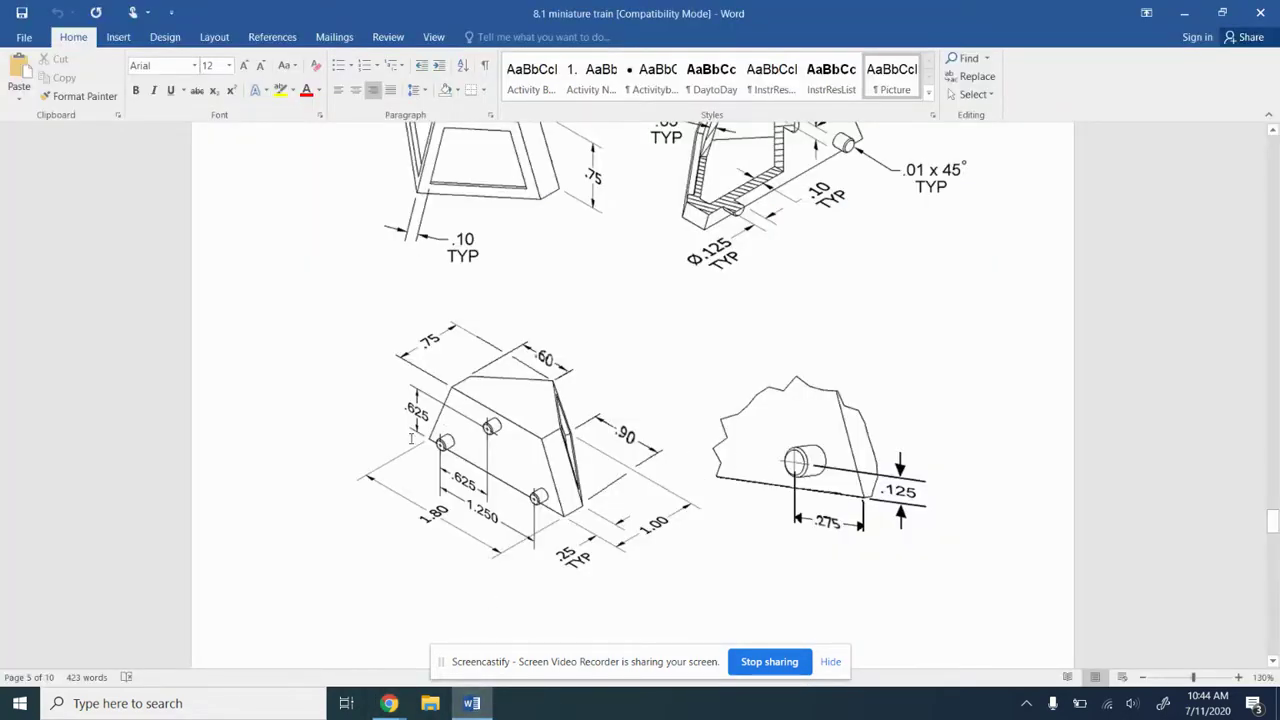
{"action": "mouse_move", "coordinate": [389, 703]}
{"action": "left_click", "coordinate": [322, 637]}
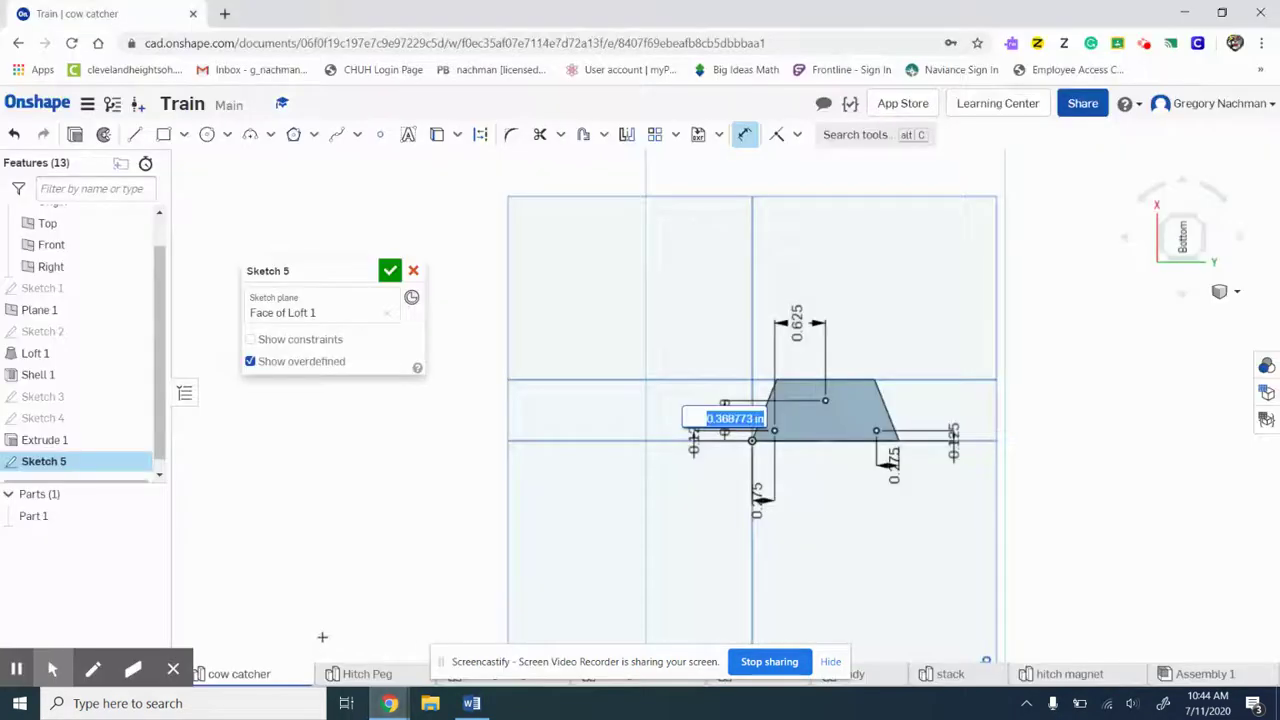
{"action": "key", "text": "BackSpace"}
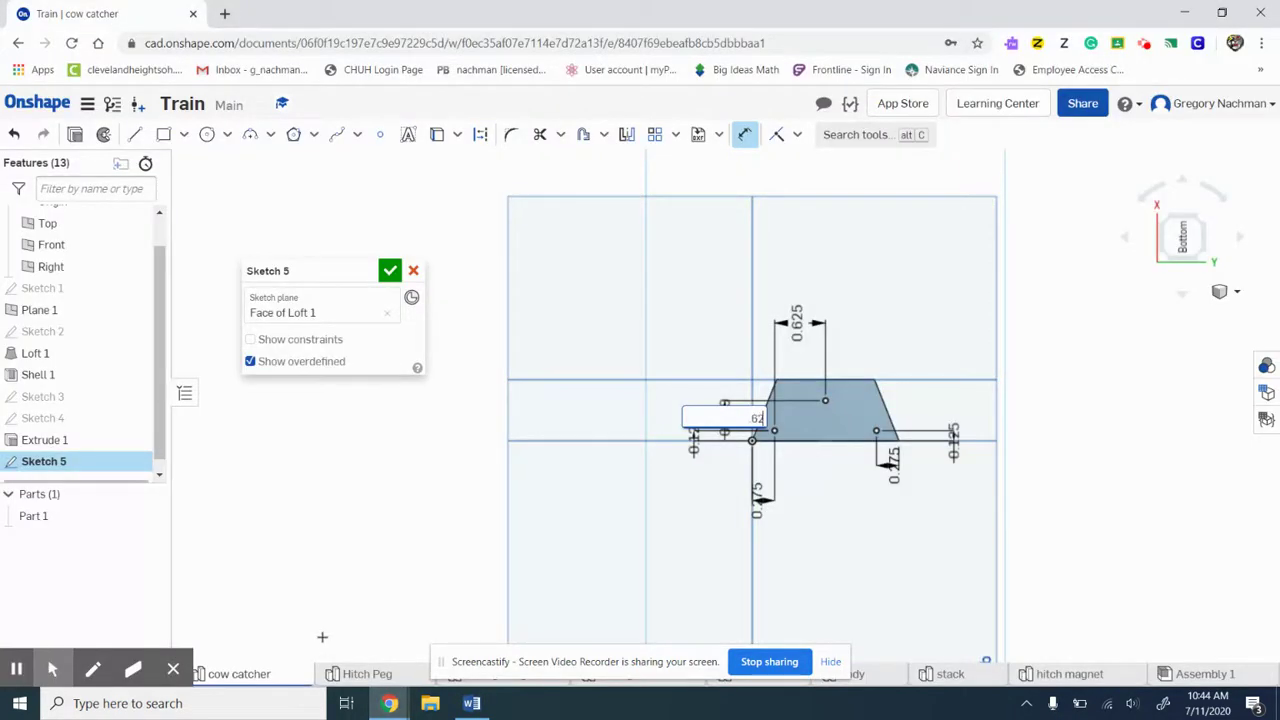
{"action": "type", "text": ".625"}
{"action": "key", "text": "Return"}
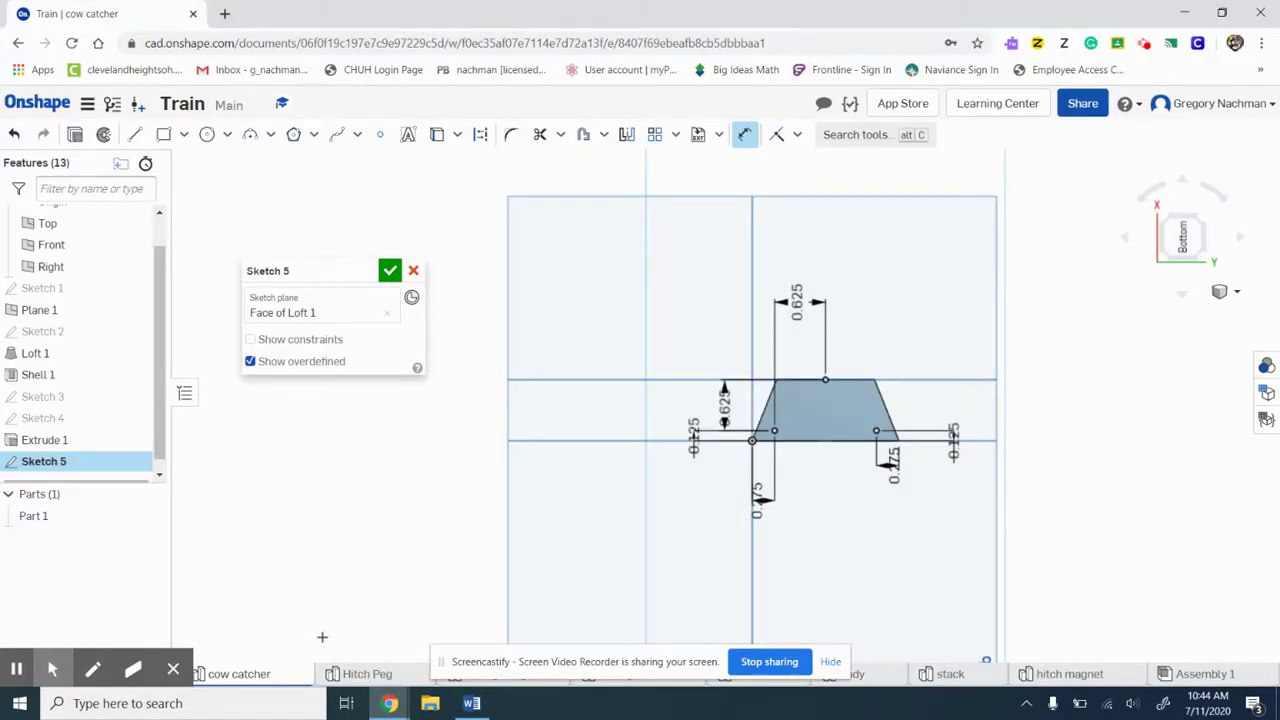
Step: Recheck the upper peg's height reference in the Word drawing and delete the vertical 0.625 in dimension in Onshape
{"action": "left_click", "coordinate": [472, 704]}
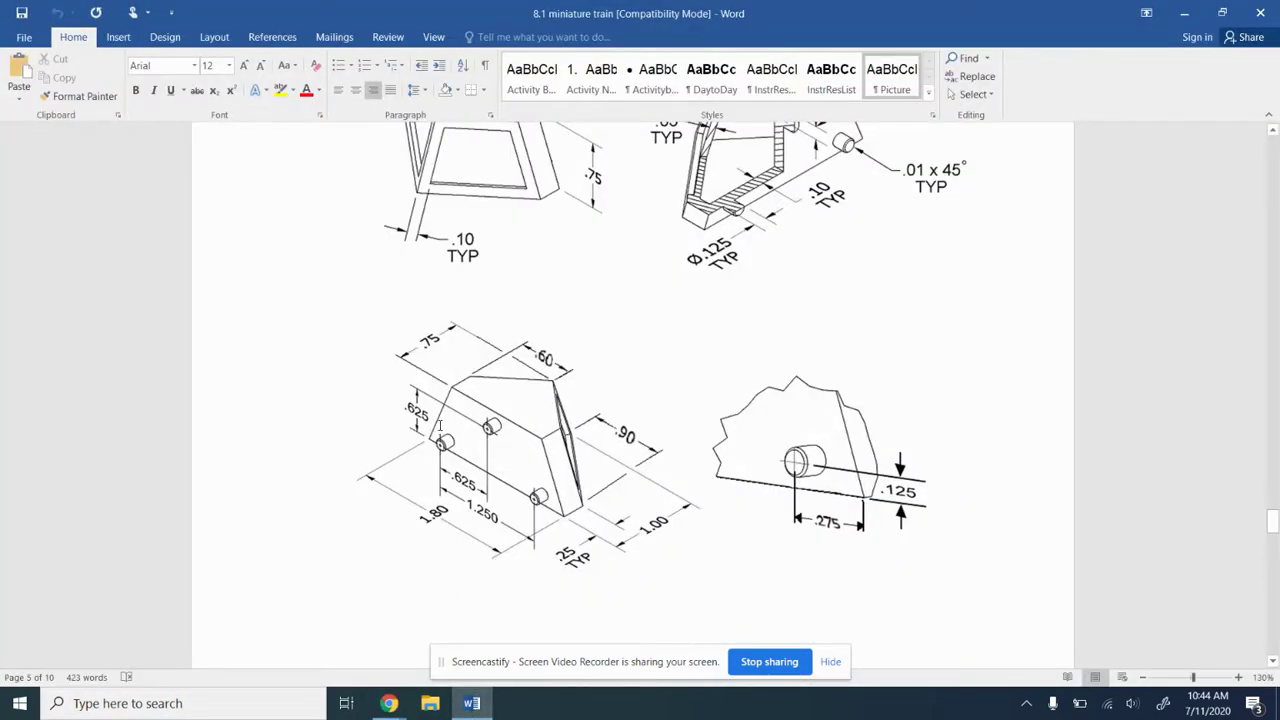
{"action": "mouse_move", "coordinate": [389, 703]}
{"action": "left_click", "coordinate": [318, 658]}
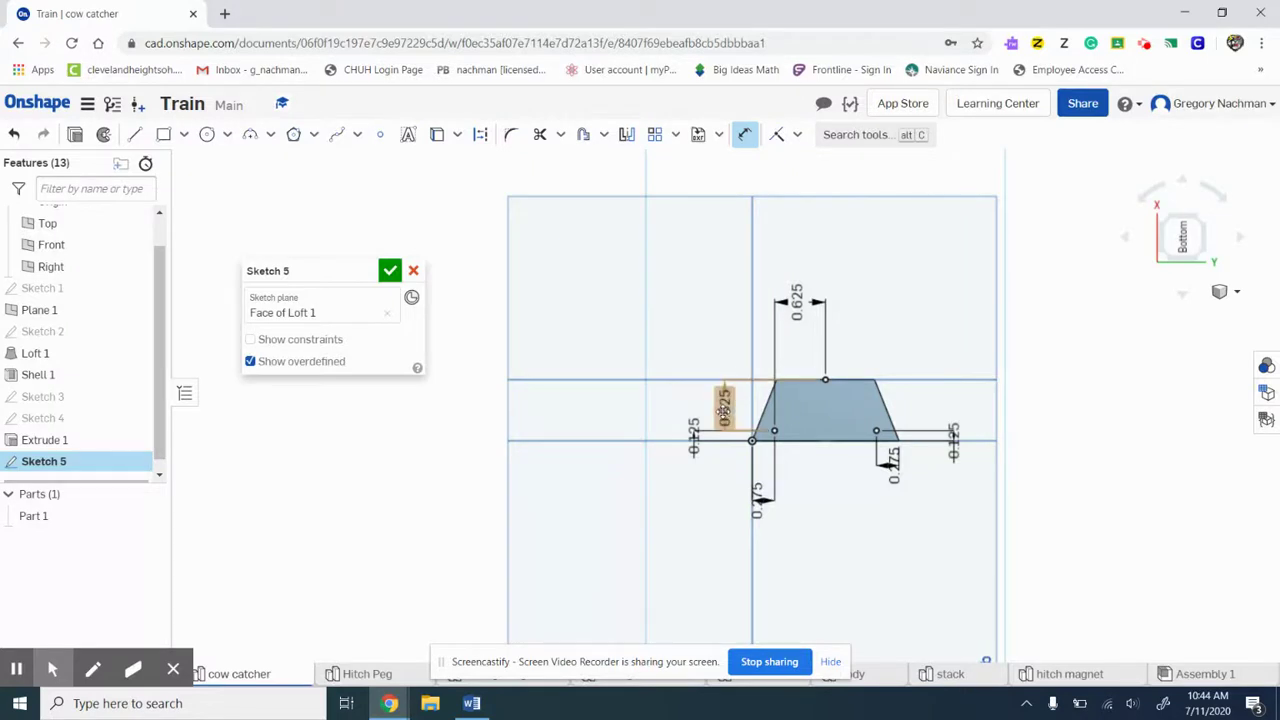
{"action": "key", "text": "Escape"}
{"action": "left_click", "coordinate": [724, 410]}
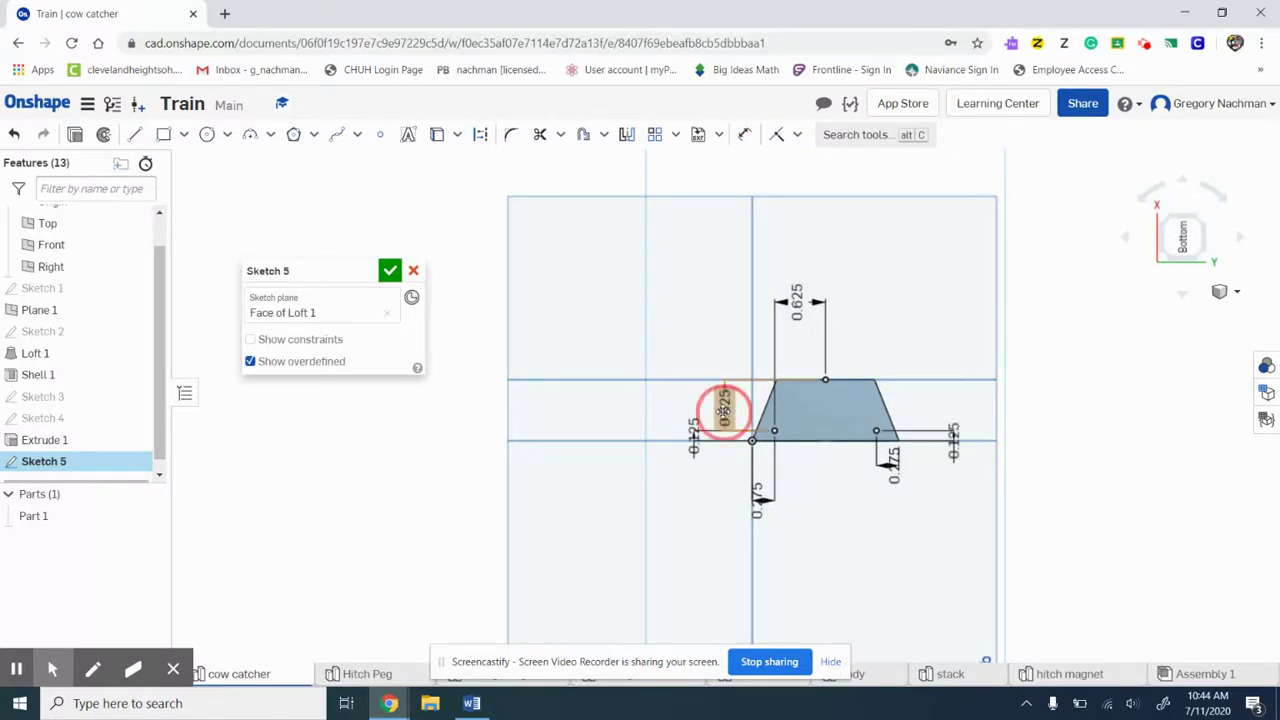
{"action": "key", "text": "Delete"}
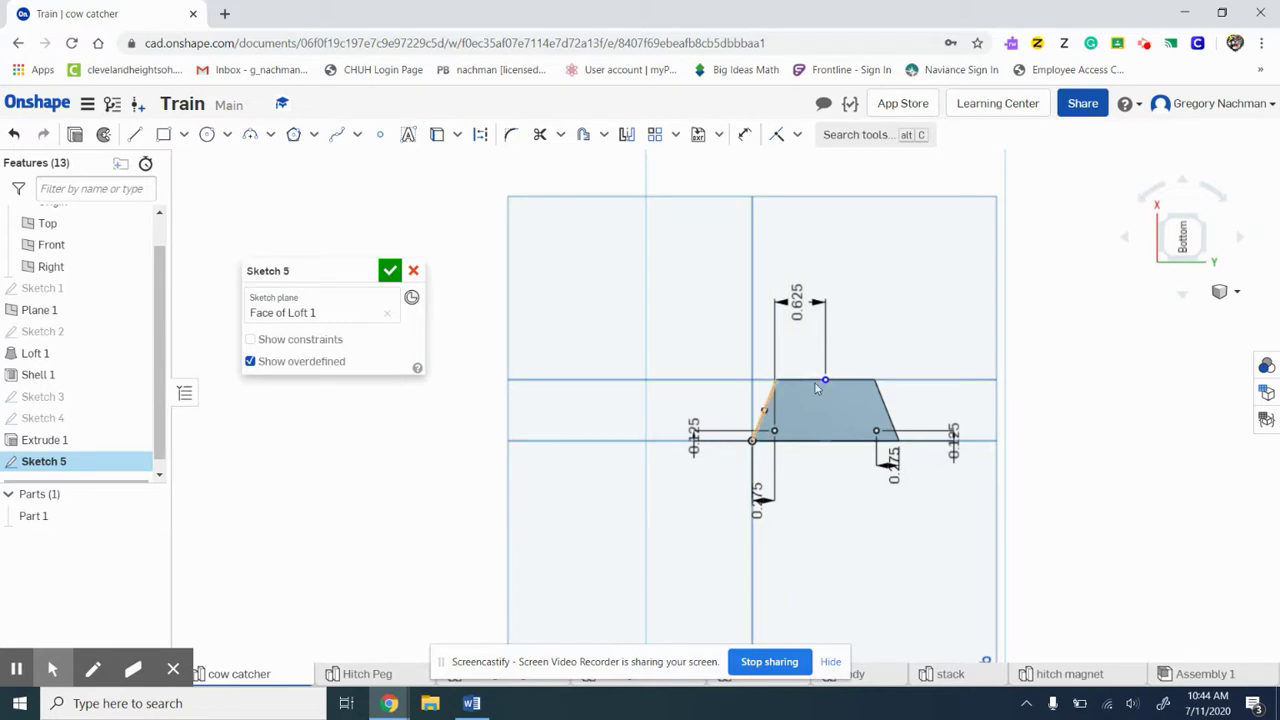
Step: Dimension the upper point 0.625 in vertically from the face's long bottom edge
{"action": "left_click", "coordinate": [744, 134]}
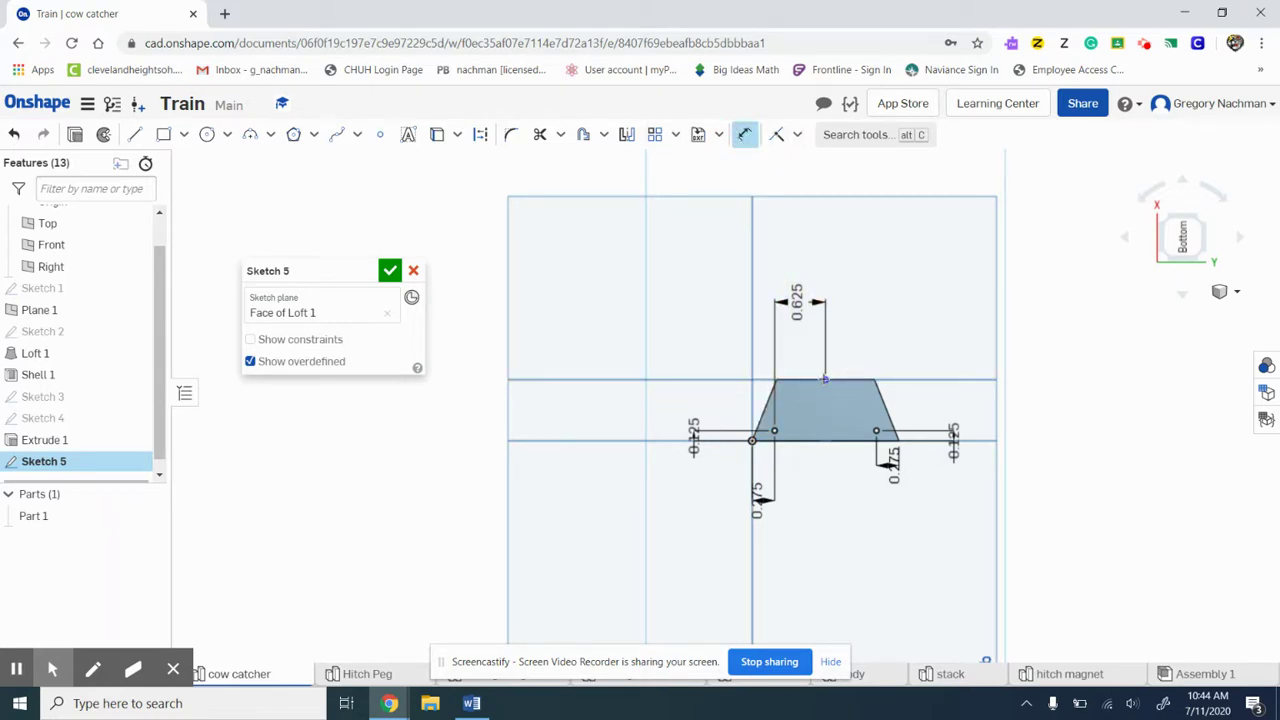
{"action": "left_click", "coordinate": [826, 437]}
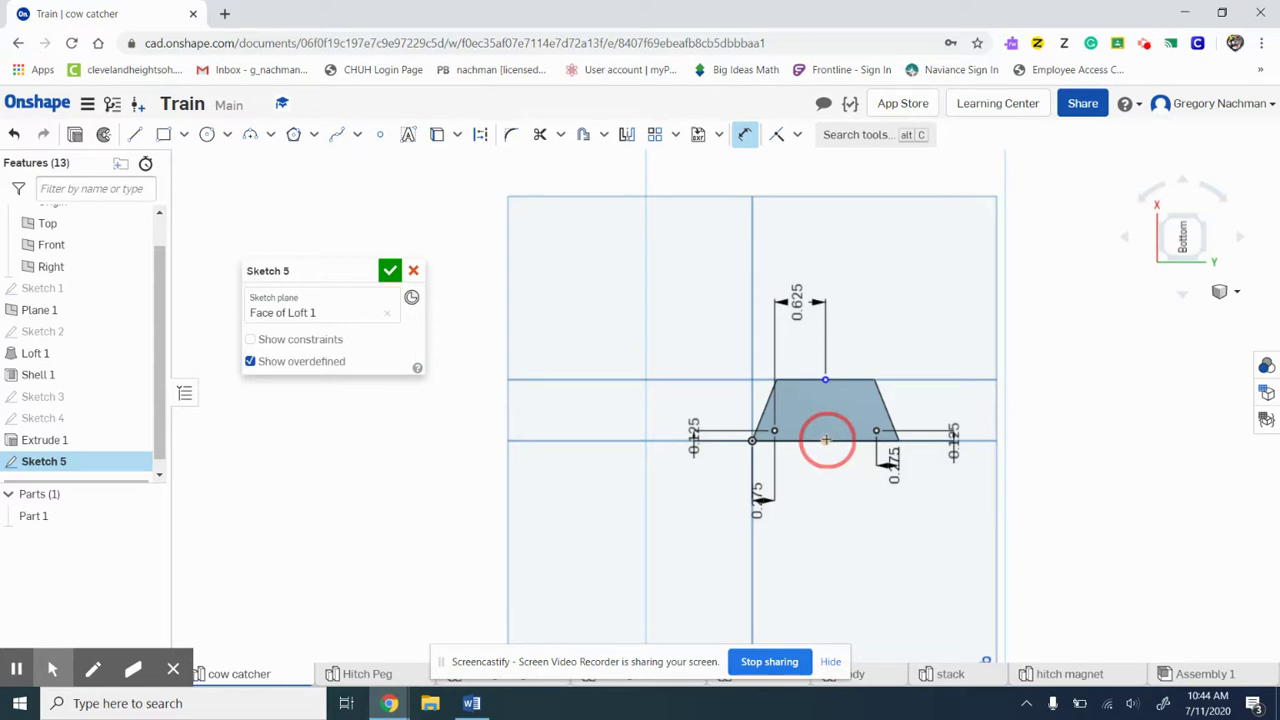
{"action": "left_click", "coordinate": [563, 438]}
{"action": "key", "text": "BackSpace"}
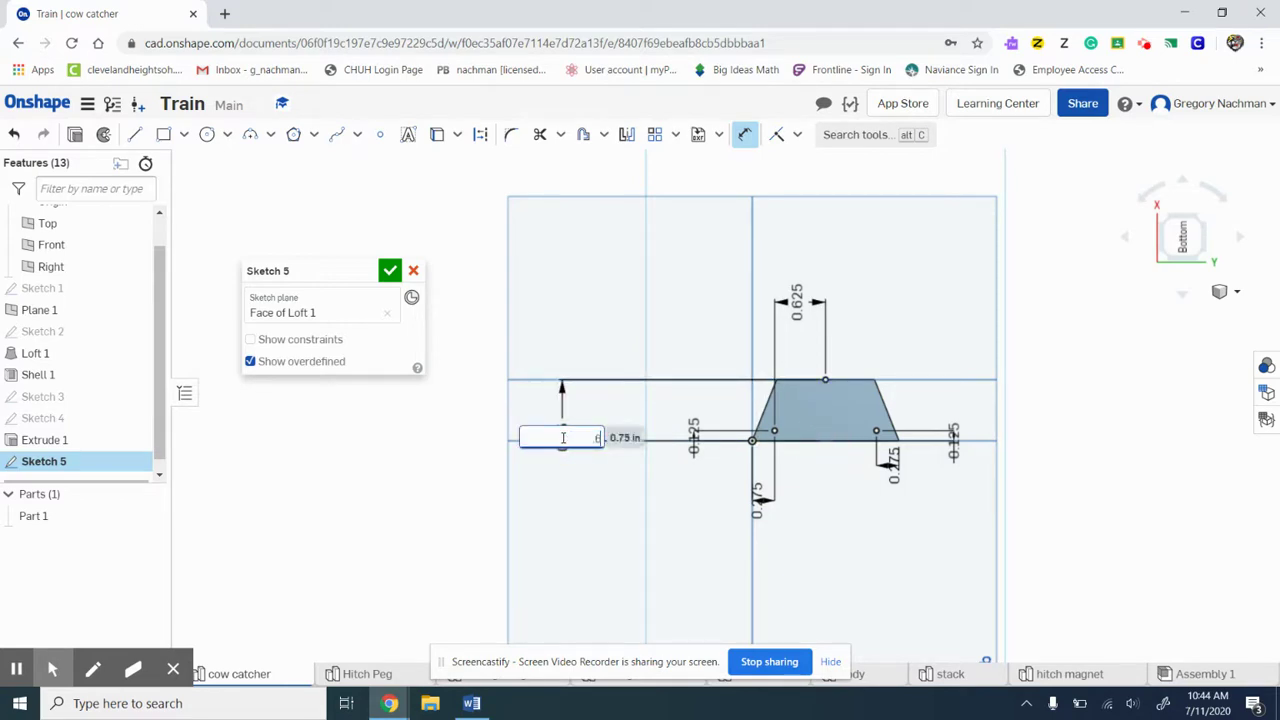
{"action": "type", "text": ".625"}
{"action": "key", "text": "Return"}
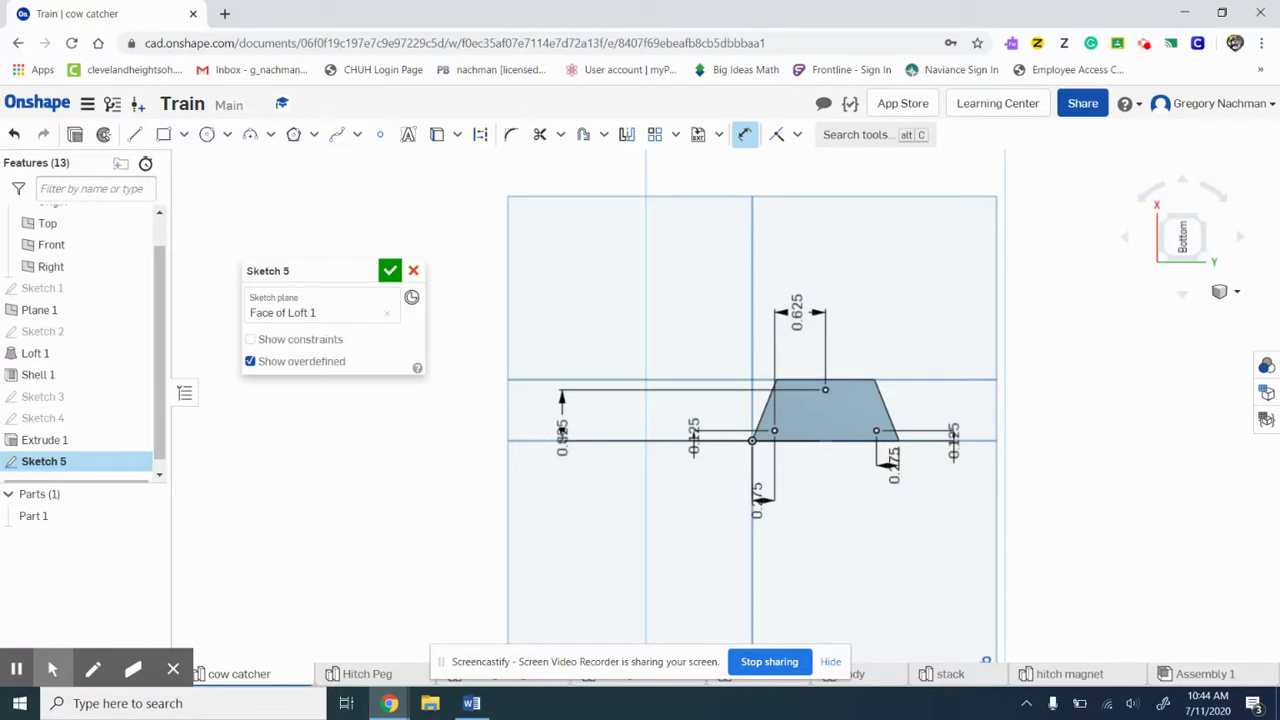
Step: Draw circles centred on the upper, lower-left and lower-right points, about 0.247, 0.288 and 0.367 in in diameter
{"action": "left_click", "coordinate": [207, 134]}
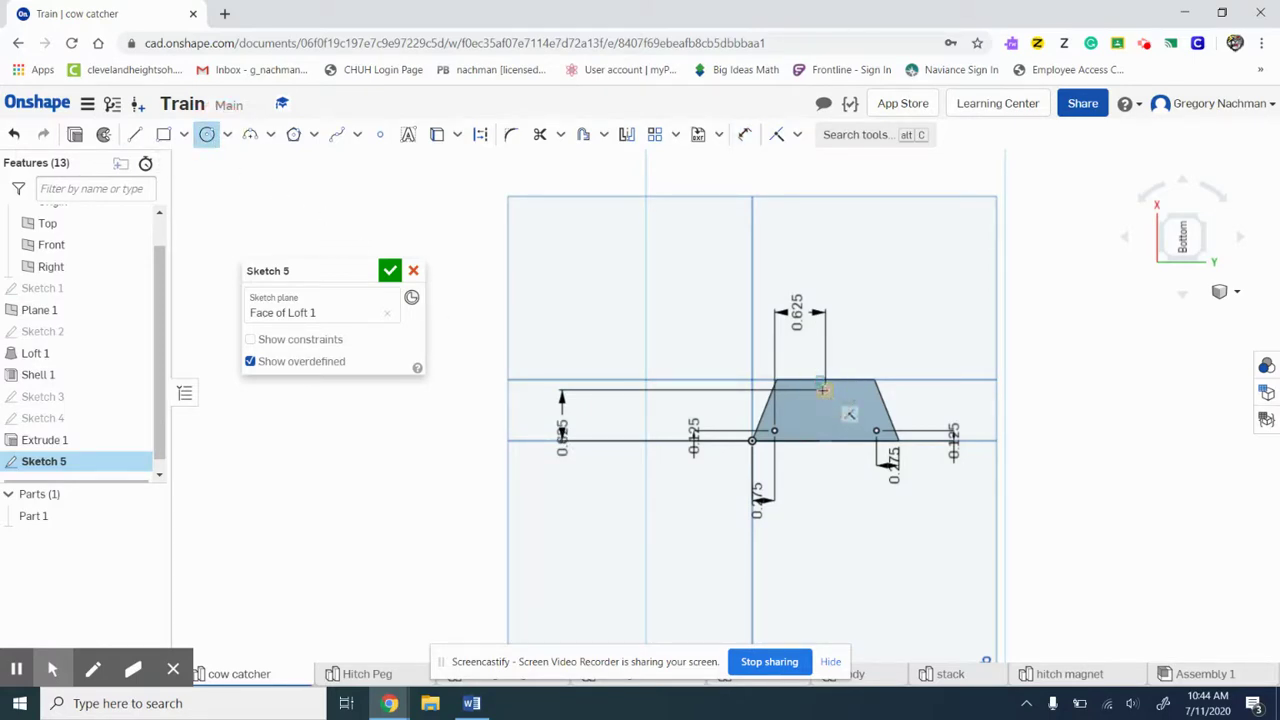
{"action": "left_click", "coordinate": [824, 390]}
{"action": "left_click", "coordinate": [822, 390]}
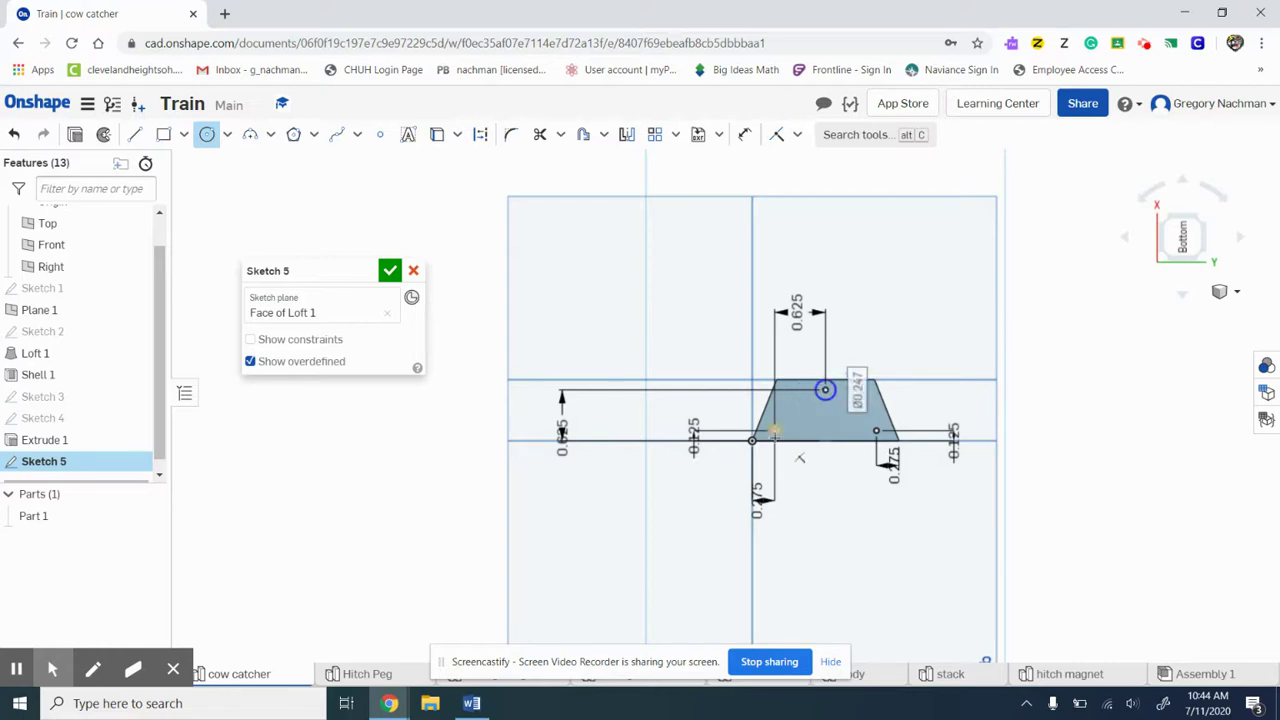
{"action": "left_click", "coordinate": [776, 433]}
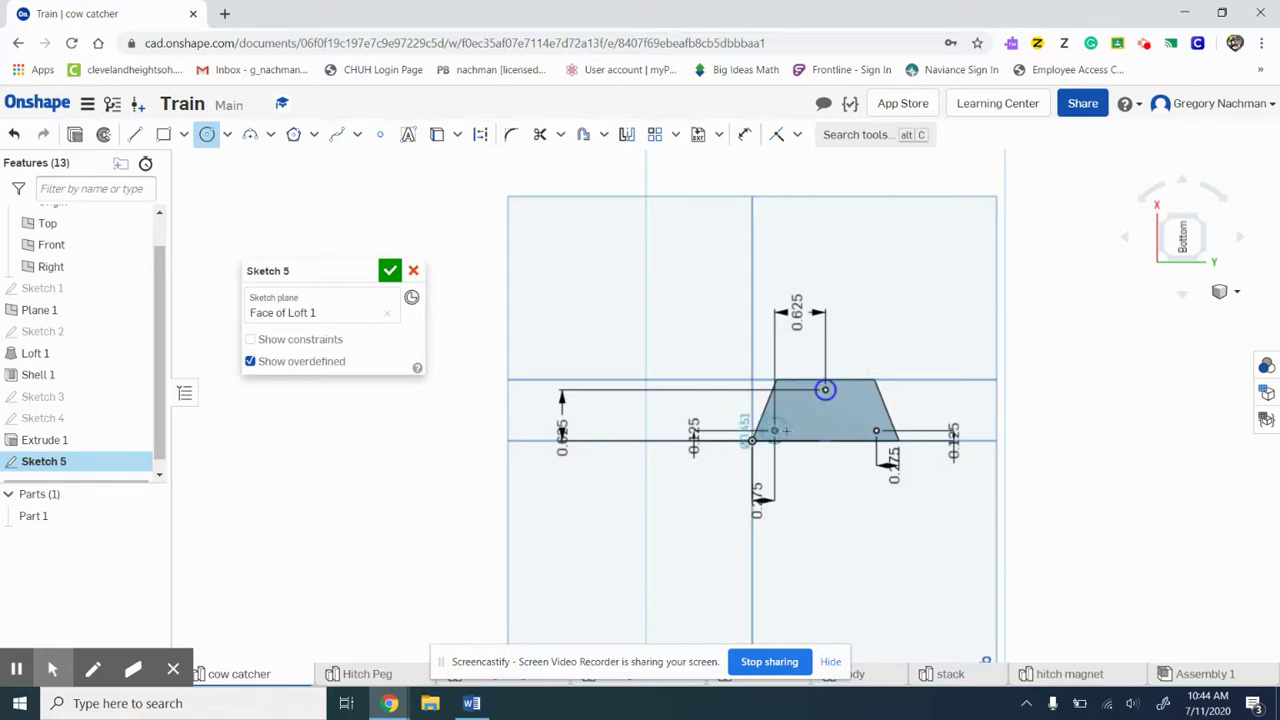
{"action": "left_click", "coordinate": [786, 433]}
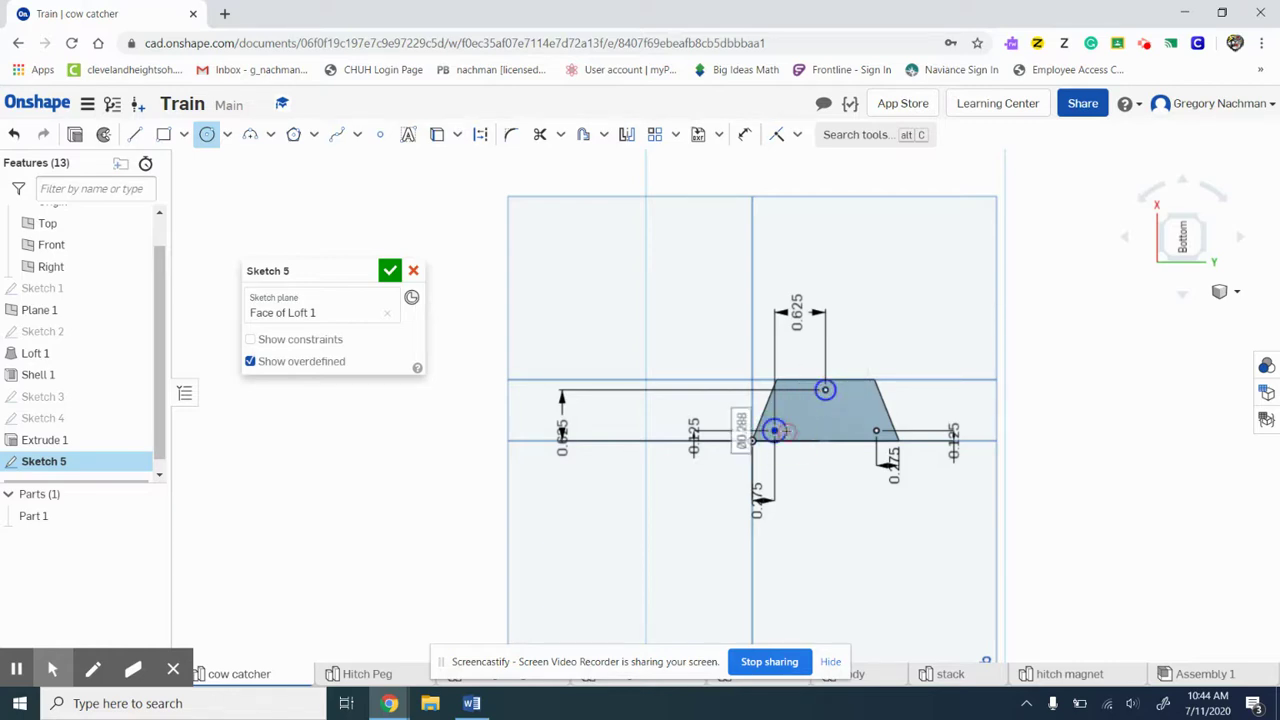
{"action": "left_click", "coordinate": [877, 431]}
{"action": "left_click", "coordinate": [860, 425]}
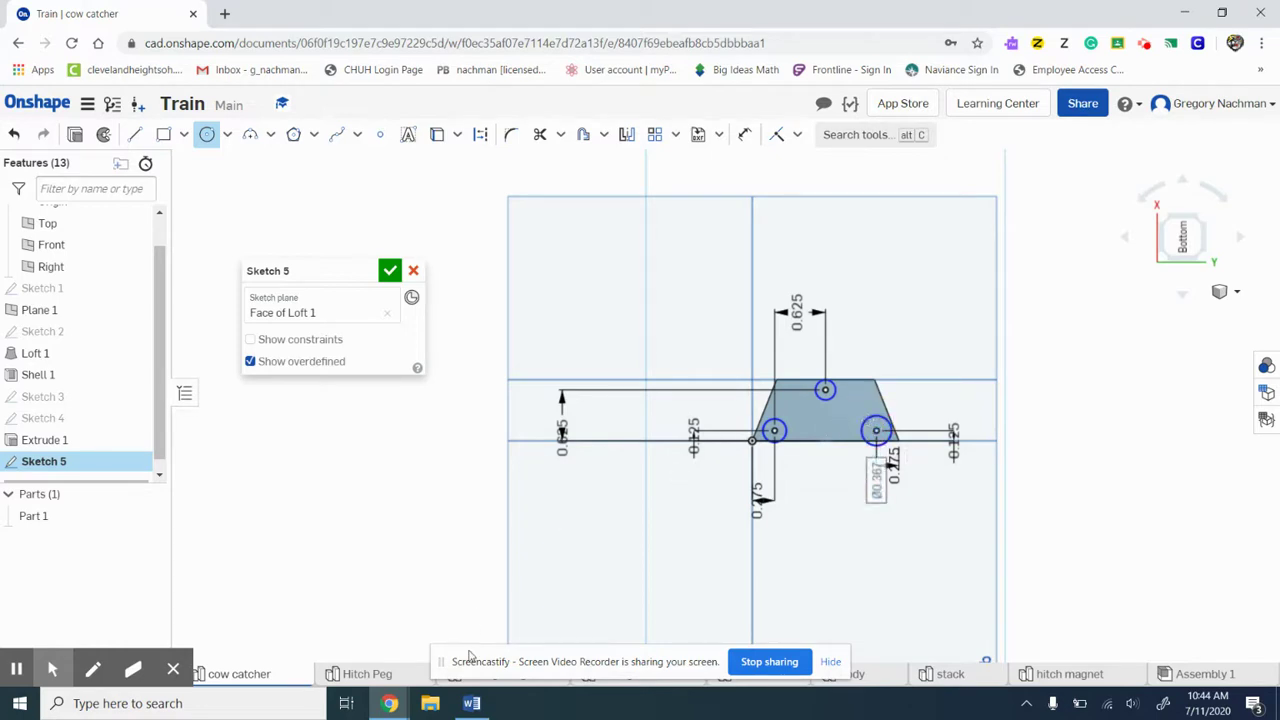
Step: Look up the peg diameter in the Word drawing and set the upper circle's diameter to 0.125 in in Onshape
{"action": "left_click", "coordinate": [471, 703]}
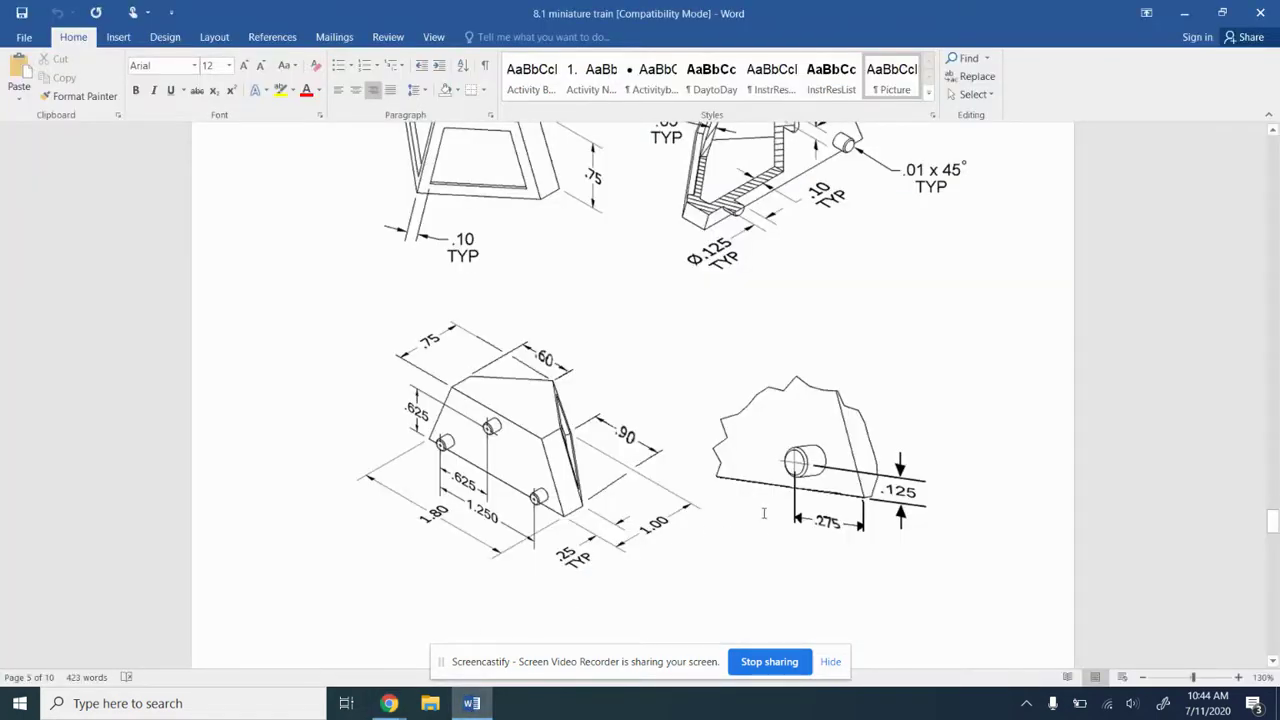
{"action": "scroll", "coordinate": [763, 513], "scroll_direction": "up", "scroll_amount": 3}
{"action": "scroll", "coordinate": [763, 513], "scroll_direction": "down", "scroll_amount": 1}
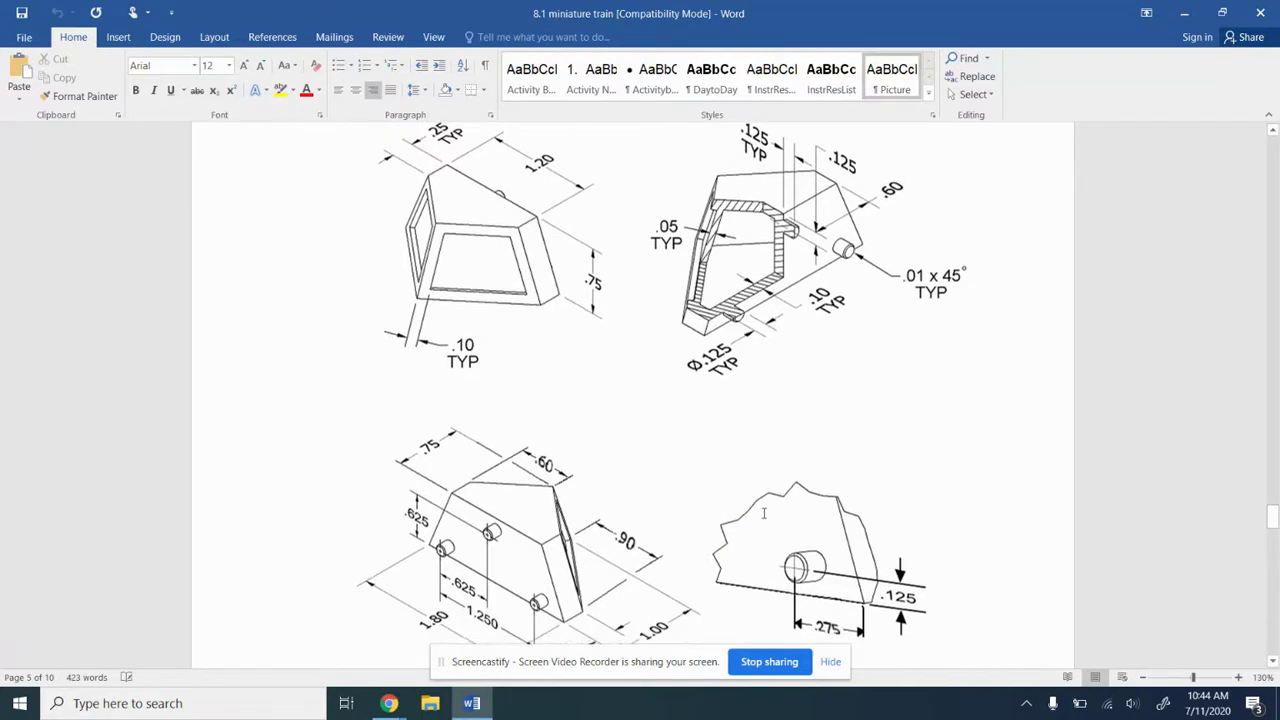
{"action": "scroll", "coordinate": [766, 514], "scroll_direction": "up", "scroll_amount": 1}
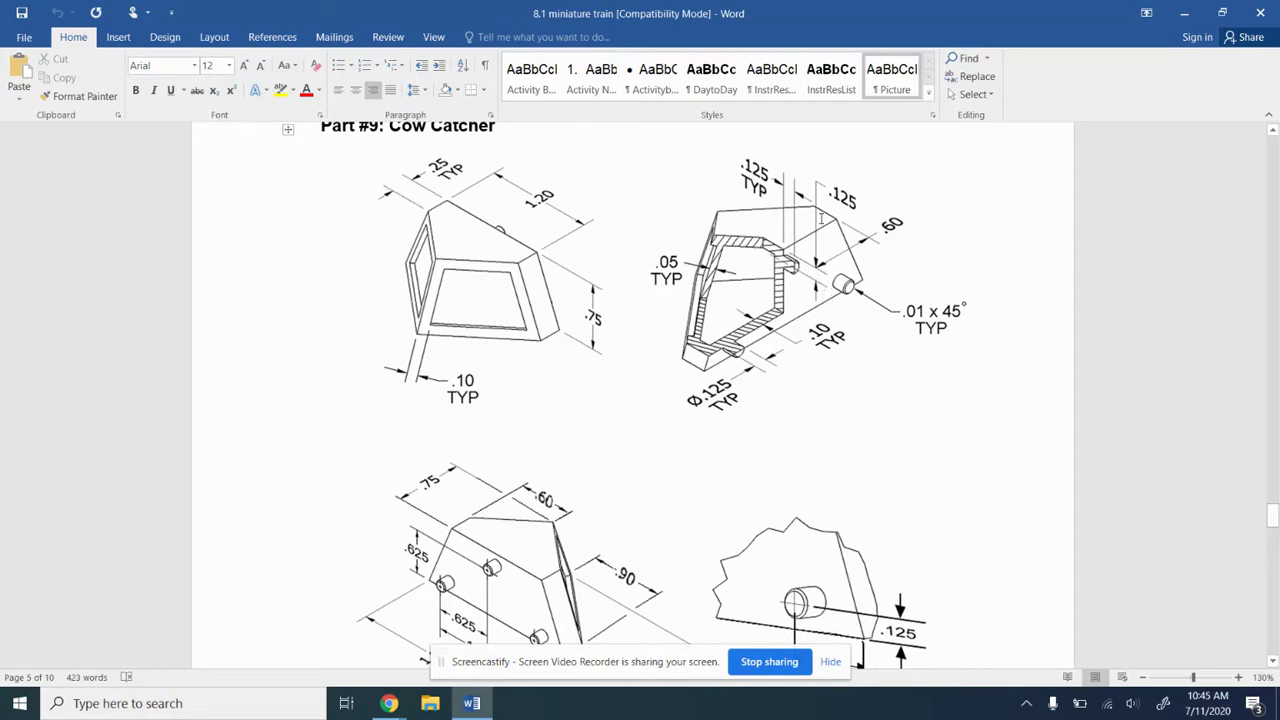
{"action": "key", "text": "alt+Tab"}
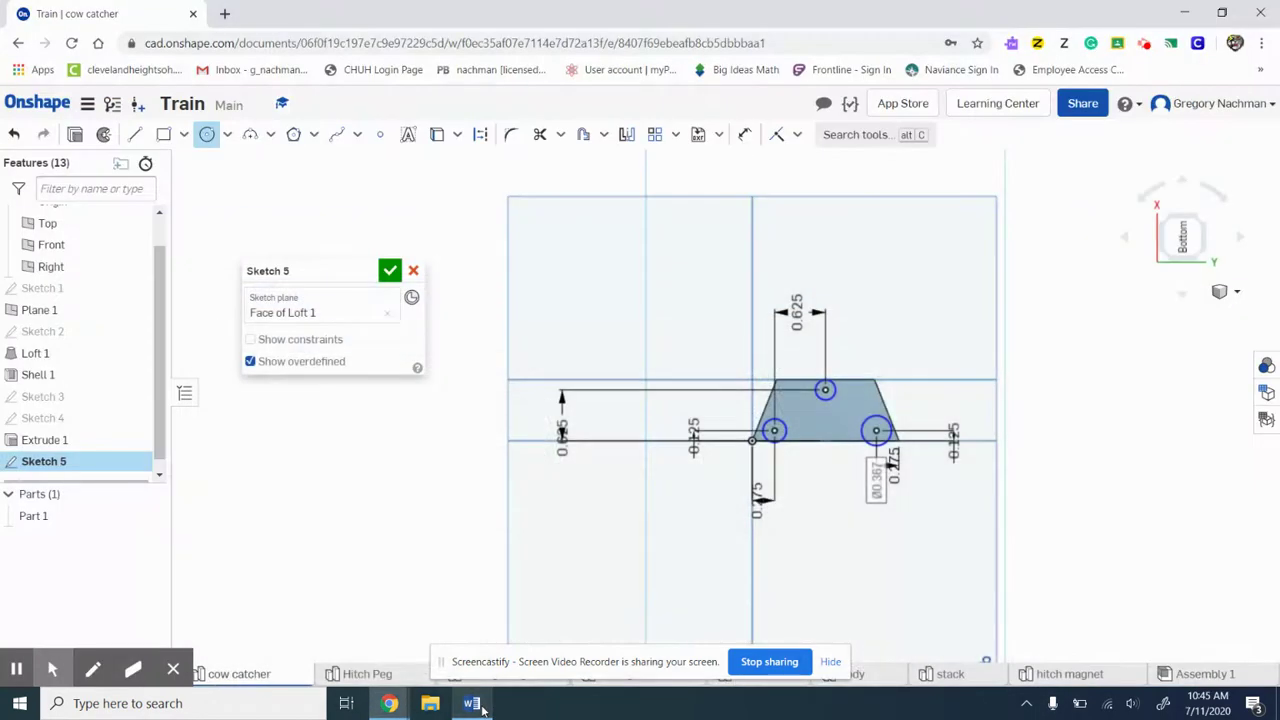
{"action": "left_click", "coordinate": [745, 134]}
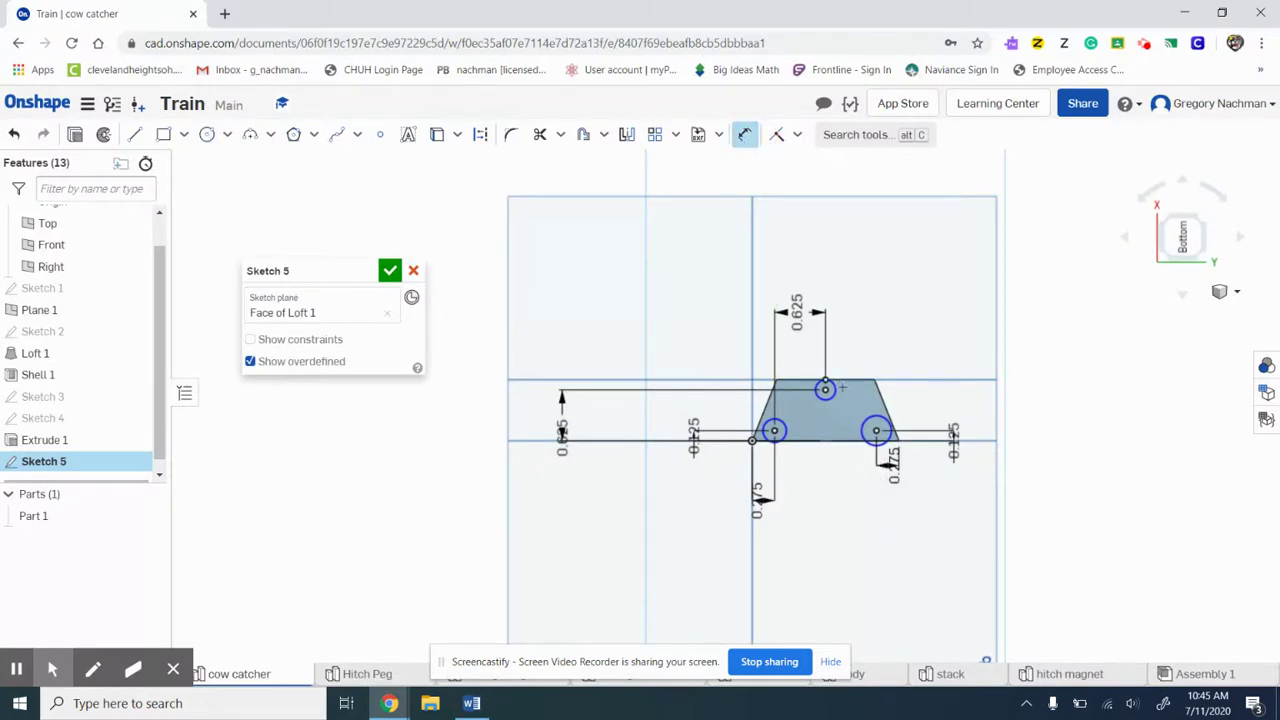
{"action": "left_click", "coordinate": [828, 388]}
{"action": "left_click", "coordinate": [883, 344]}
{"action": "key", "text": "BackSpace"}
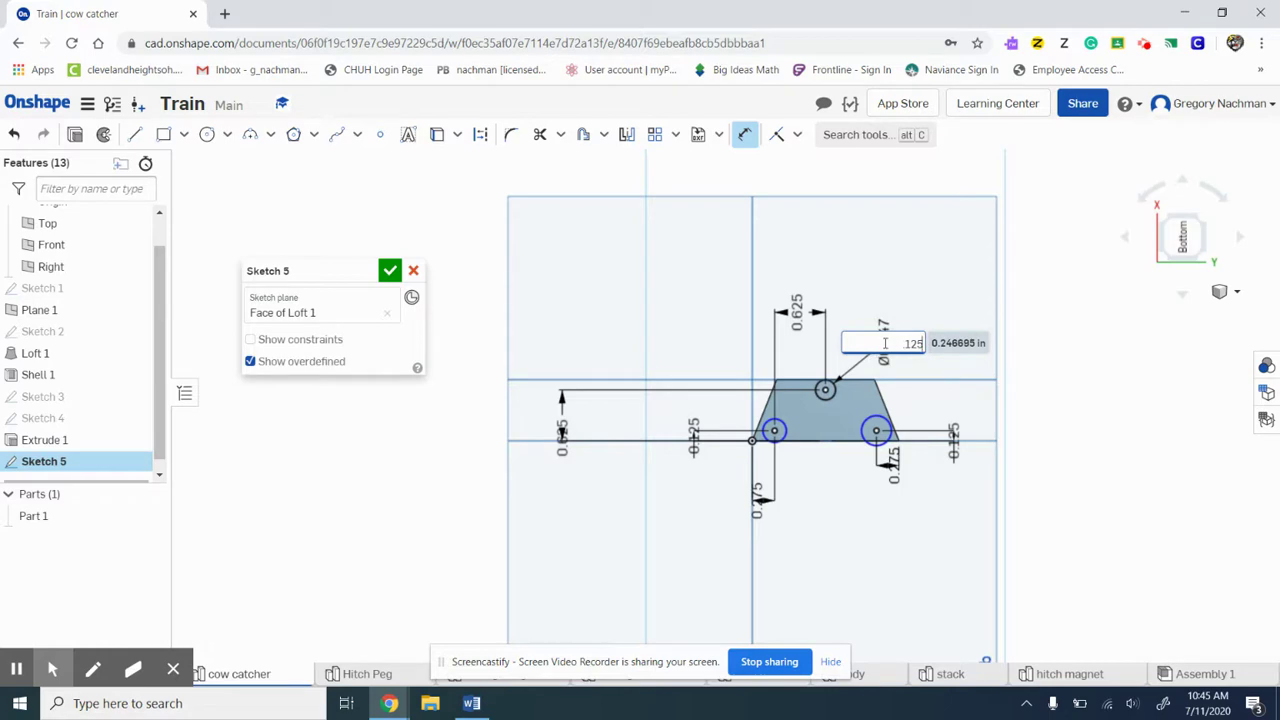
{"action": "type", "text": ".125"}
{"action": "key", "text": "Return"}
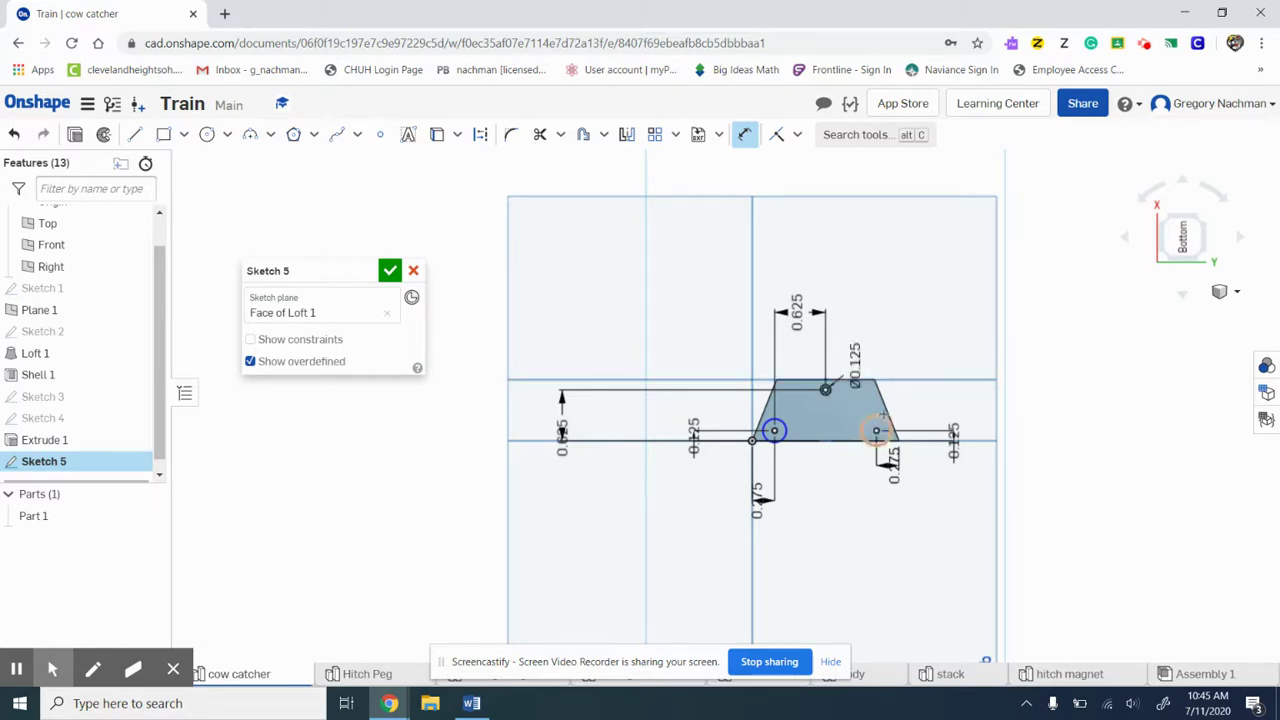
Step: Set the lower-right circle's diameter to 0.125 in
{"action": "left_click", "coordinate": [880, 414]}
{"action": "left_click", "coordinate": [932, 400]}
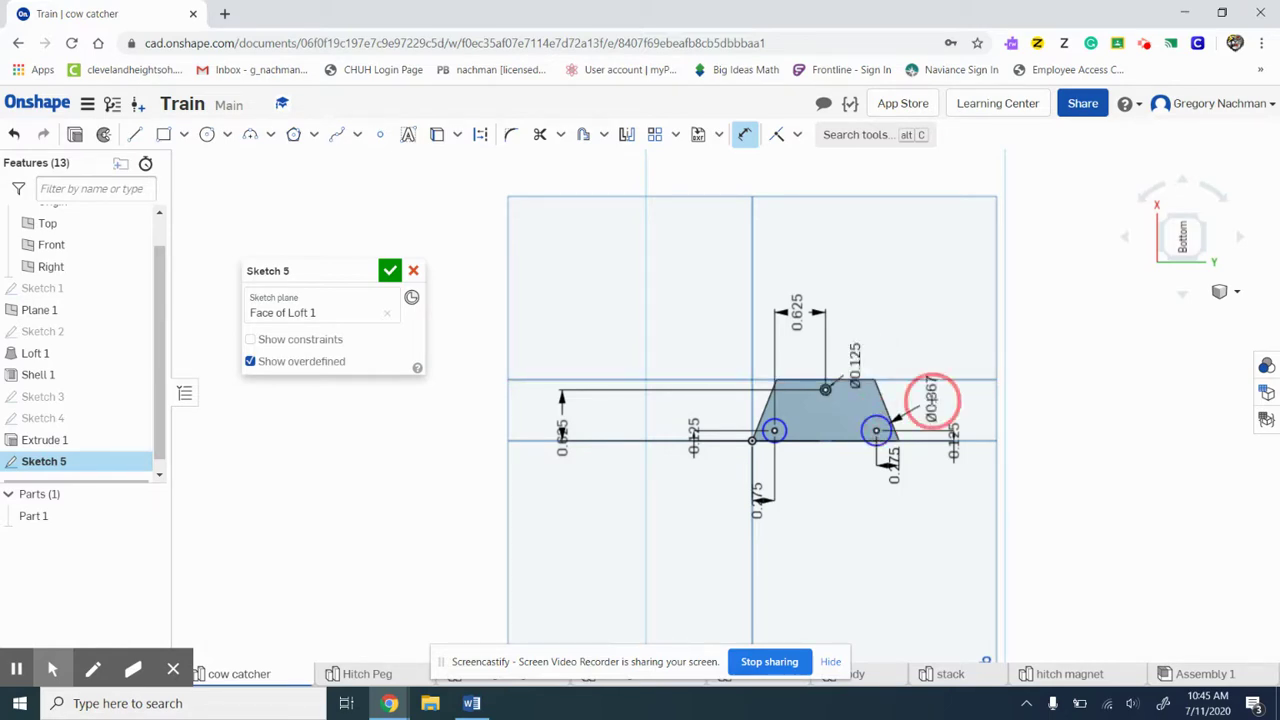
{"action": "double_click", "coordinate": [932, 400]}
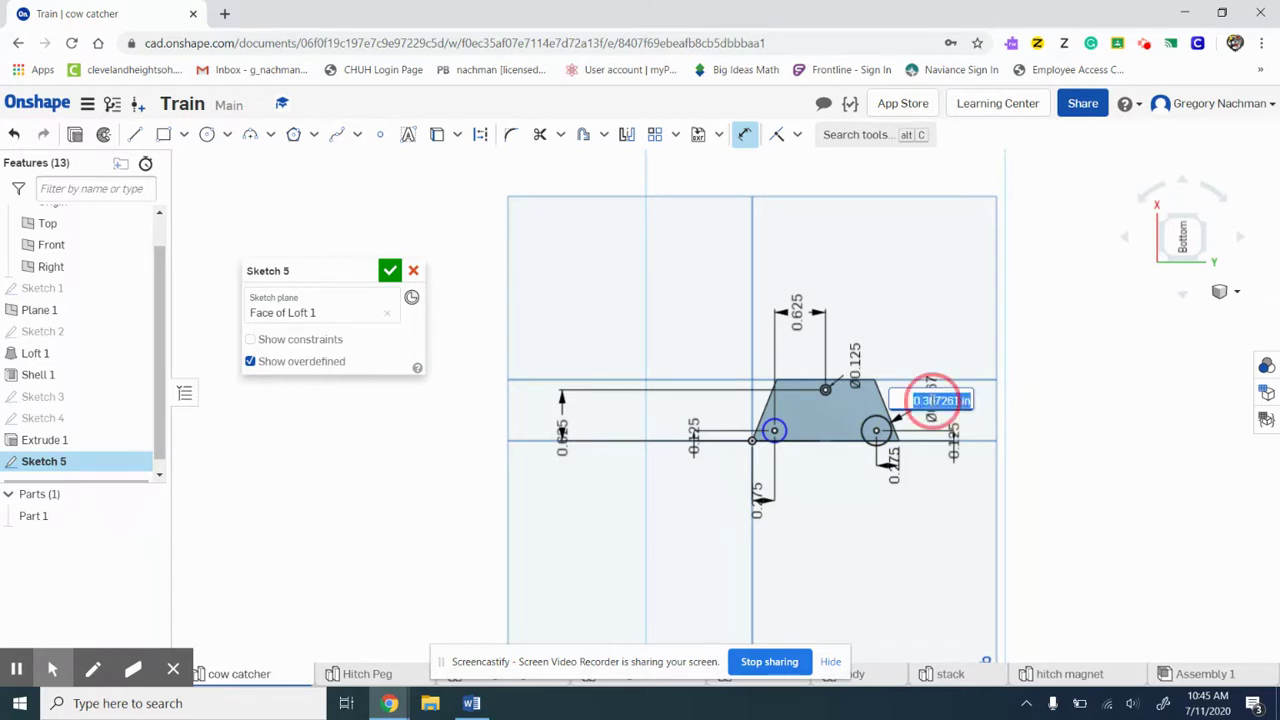
{"action": "key", "text": "BackSpace"}
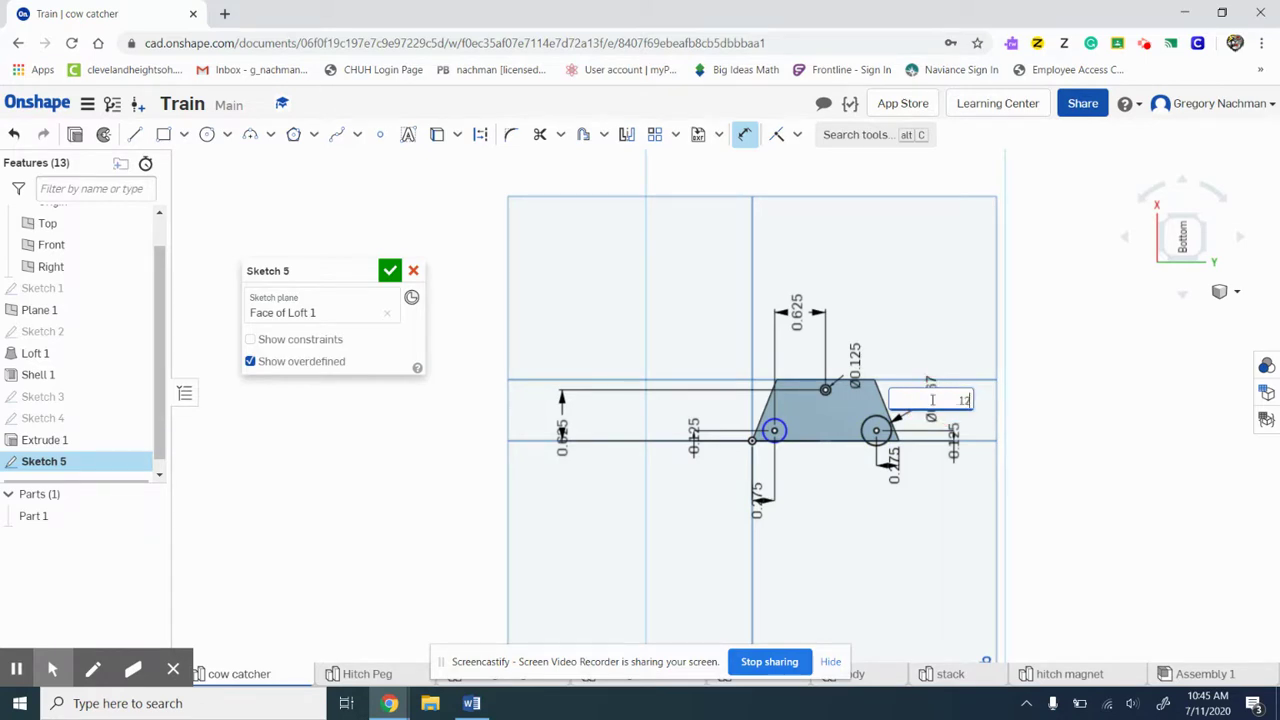
{"action": "type", "text": ".125"}
{"action": "key", "text": "Return"}
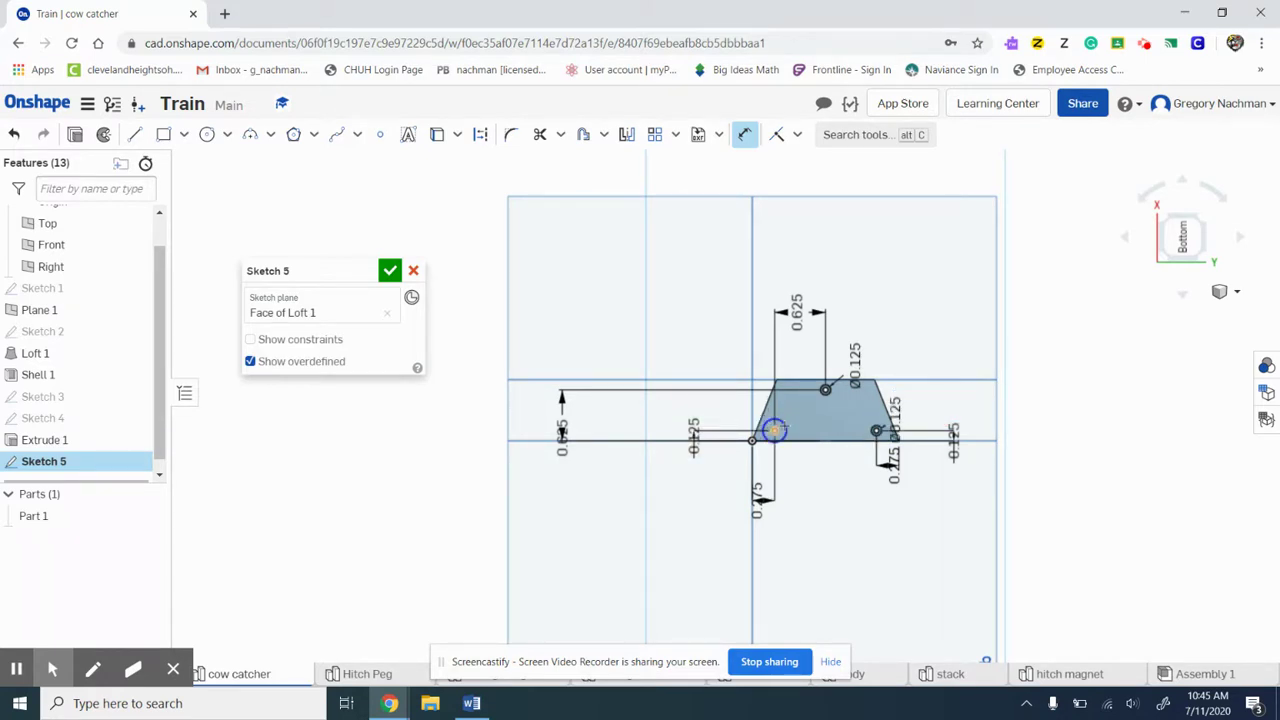
Step: Set the lower-left circle's diameter to 0.125 in and finish the peg sketch
{"action": "left_click", "coordinate": [787, 426]}
{"action": "left_click", "coordinate": [808, 520]}
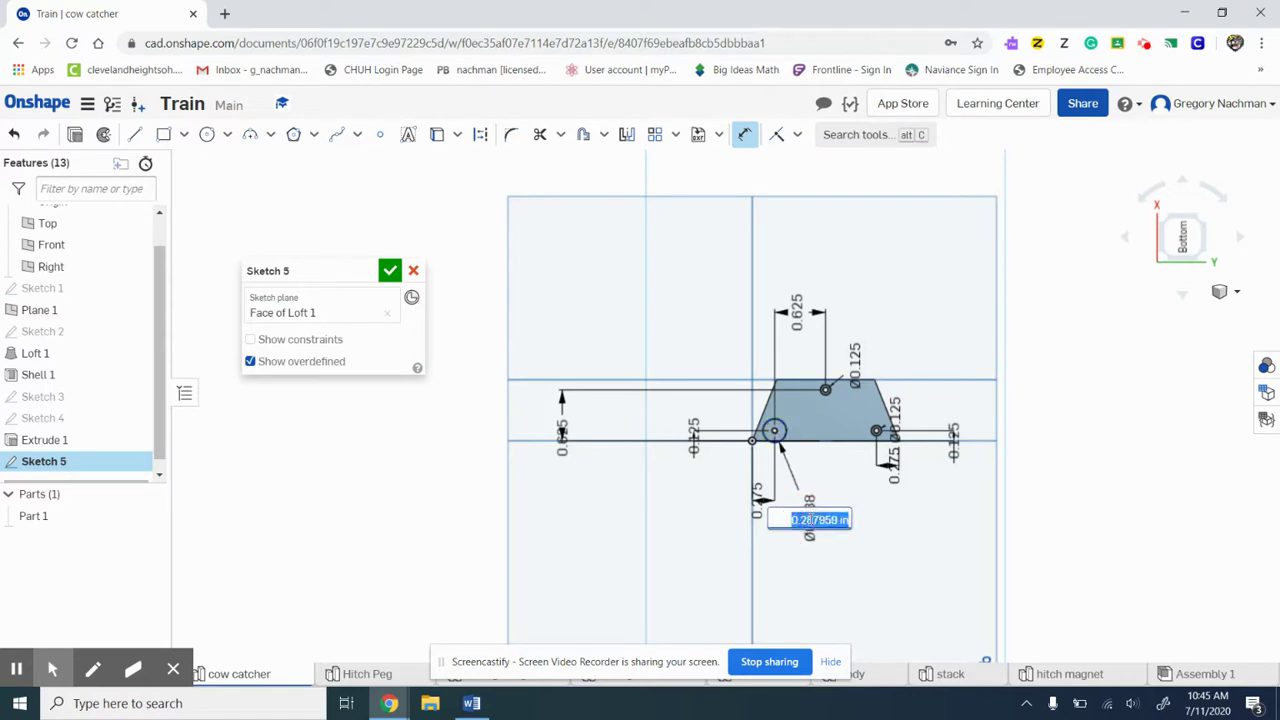
{"action": "key", "text": "BackSpace"}
{"action": "type", "text": ".125"}
{"action": "key", "text": "Return"}
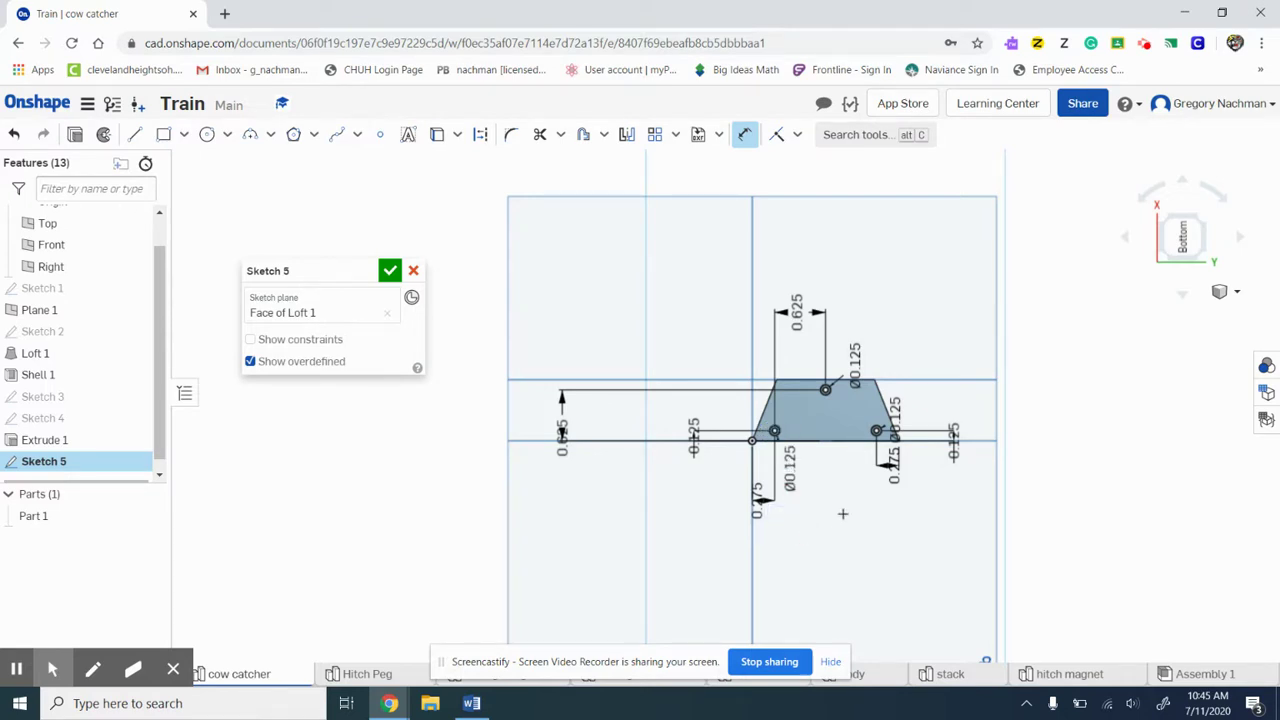
{"action": "scroll", "coordinate": [890, 483], "scroll_direction": "down", "scroll_amount": 2}
{"action": "scroll", "coordinate": [890, 483], "scroll_direction": "up", "scroll_amount": 4}
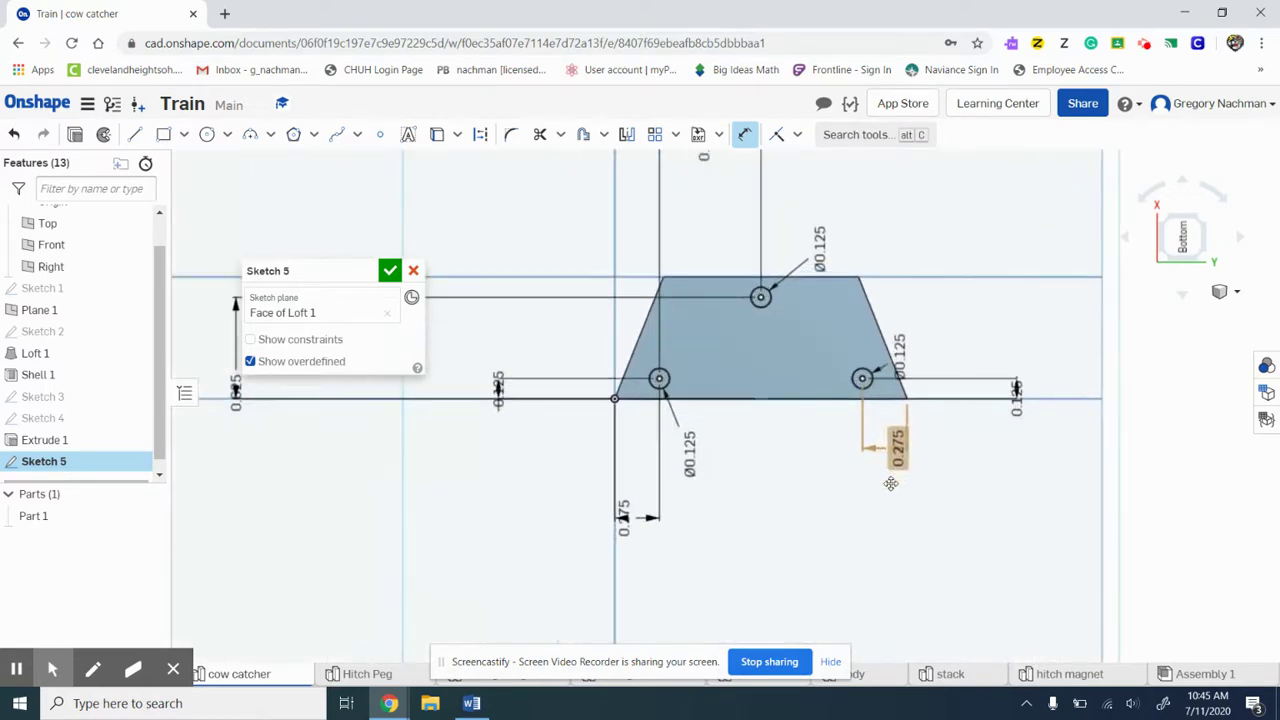
{"action": "left_click", "coordinate": [818, 460]}
{"action": "right_click_drag", "start_coordinate": [817, 457], "coordinate": [767, 474]}
{"action": "left_click", "coordinate": [389, 270]}
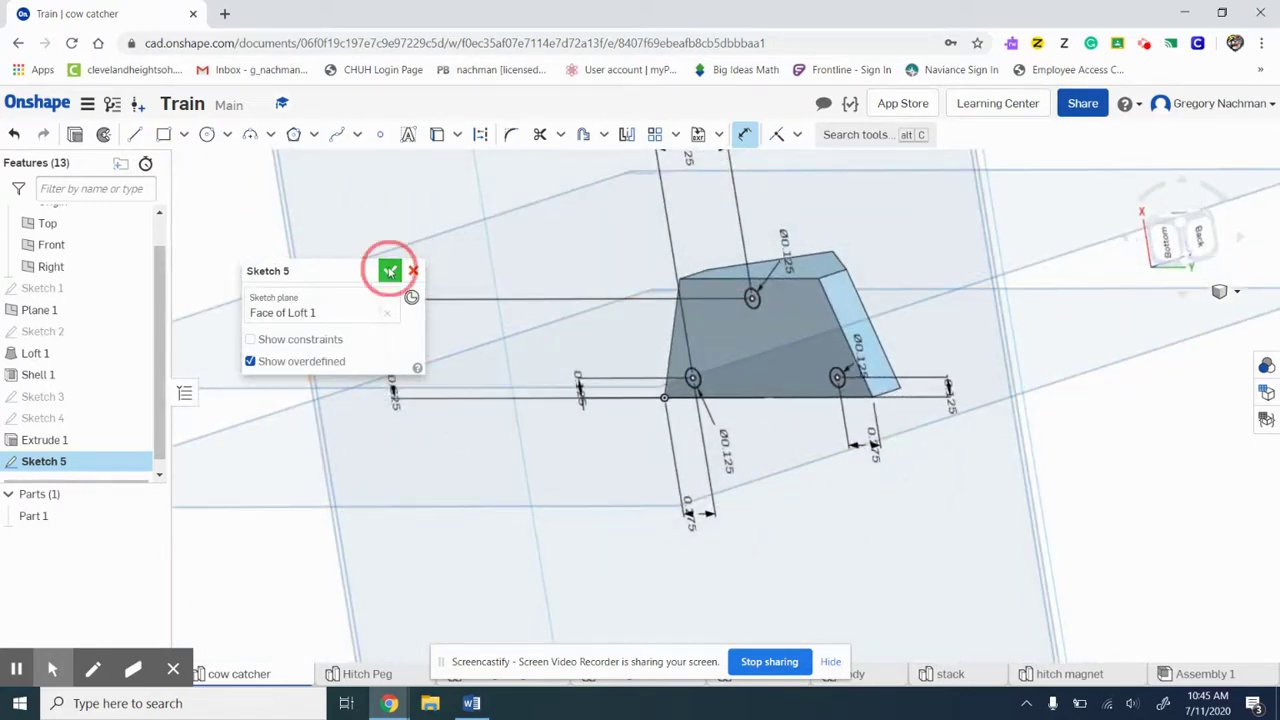
Step: Extrude the three peg circles 0.125 in as an addition to the cow catcher, checking the peg length in the Word drawing
{"action": "left_click", "coordinate": [148, 134]}
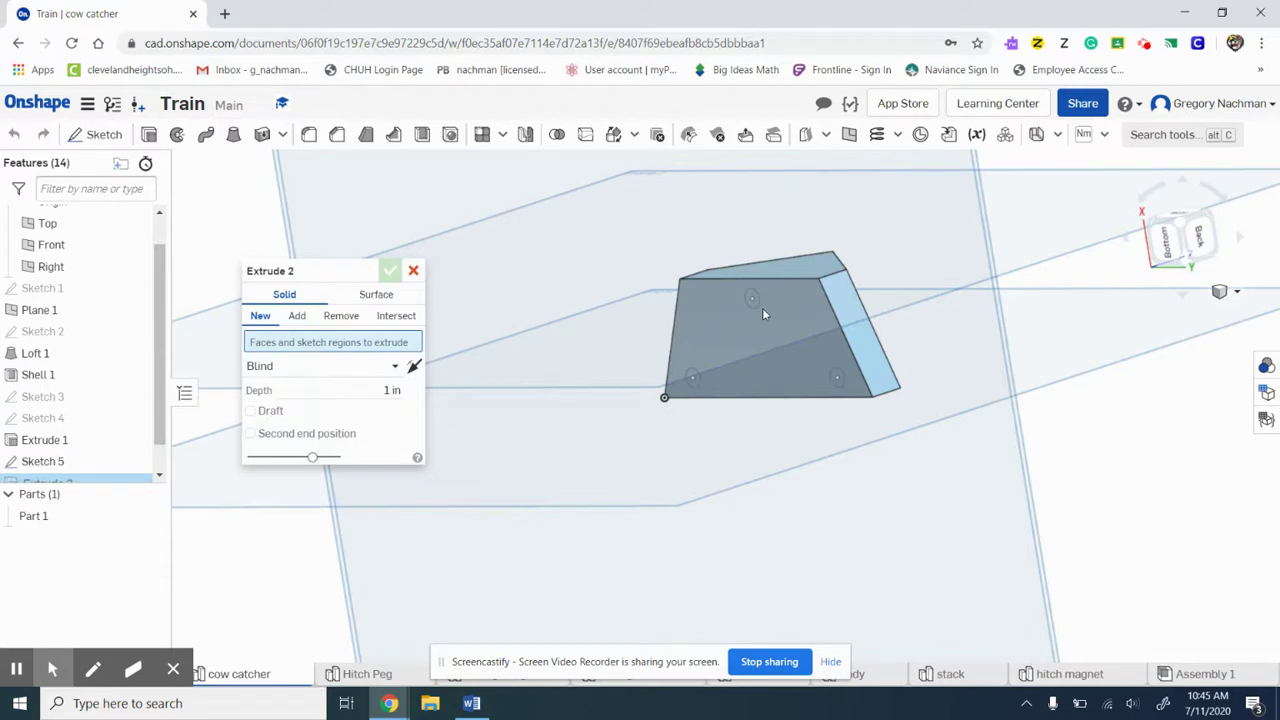
{"action": "left_click", "coordinate": [751, 300]}
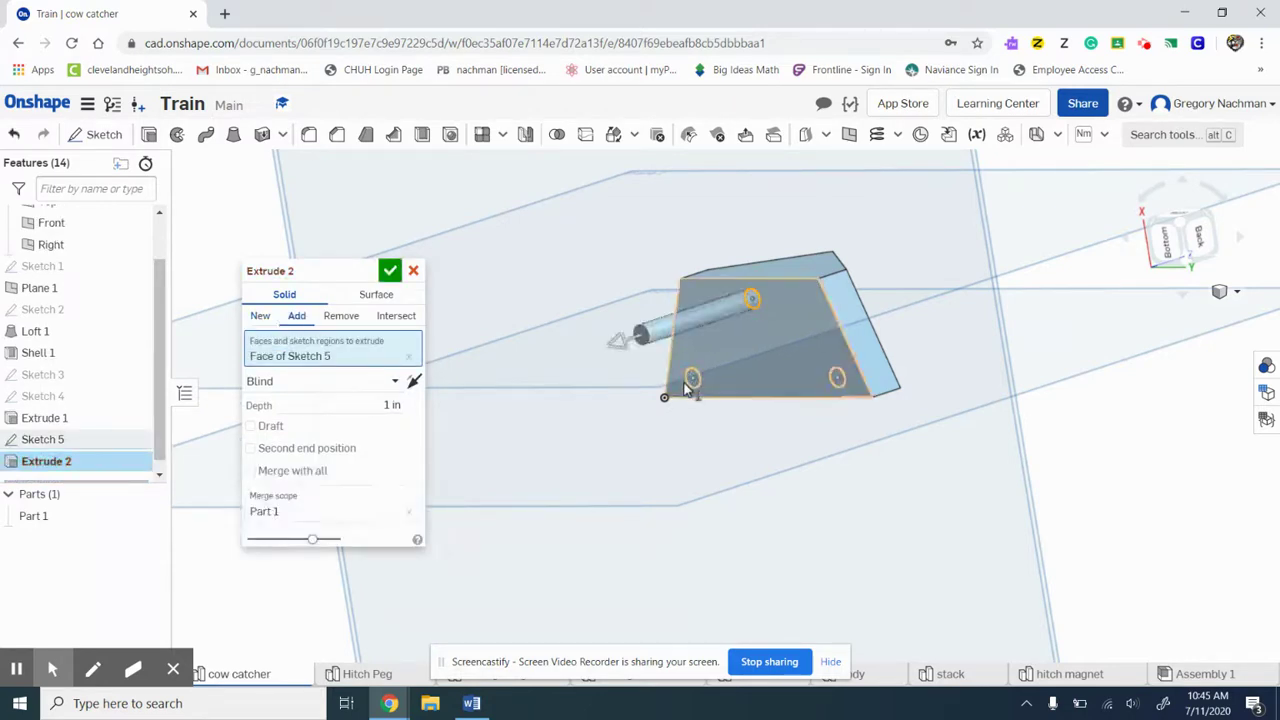
{"action": "left_click", "coordinate": [690, 380]}
{"action": "left_click", "coordinate": [837, 382]}
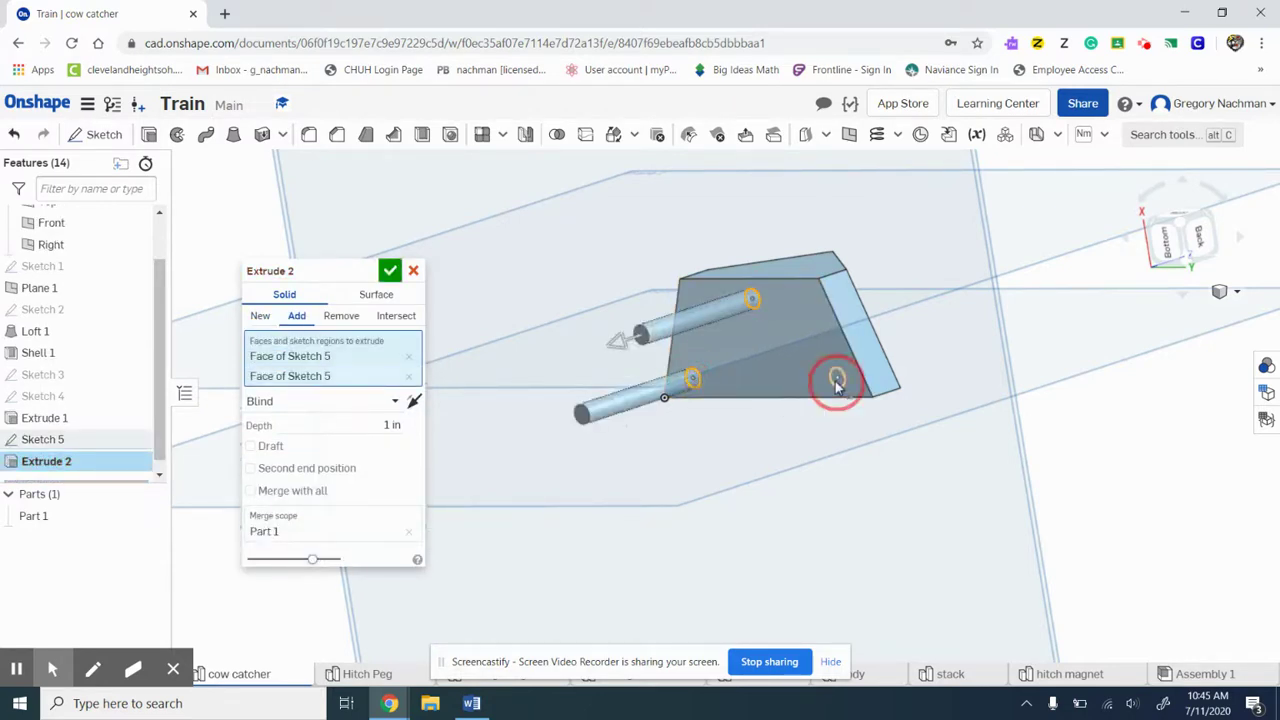
{"action": "left_click", "coordinate": [472, 704]}
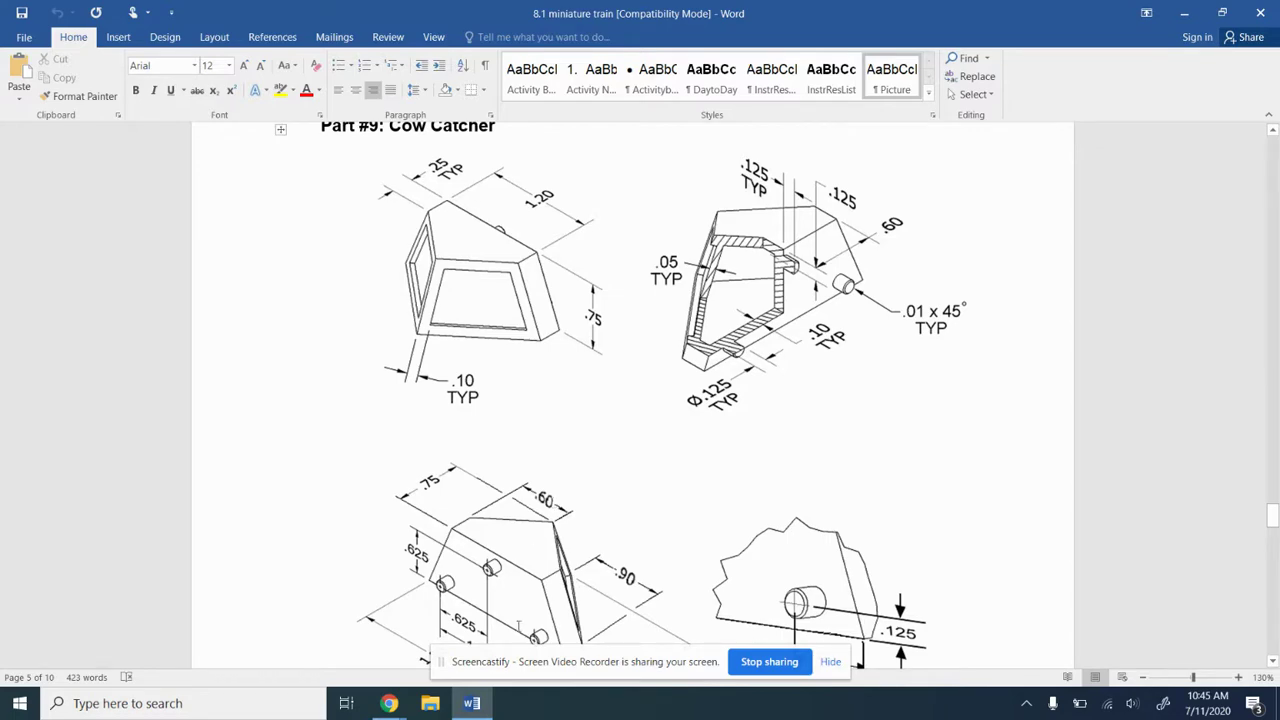
{"action": "left_click", "coordinate": [472, 704]}
{"action": "left_click", "coordinate": [473, 705]}
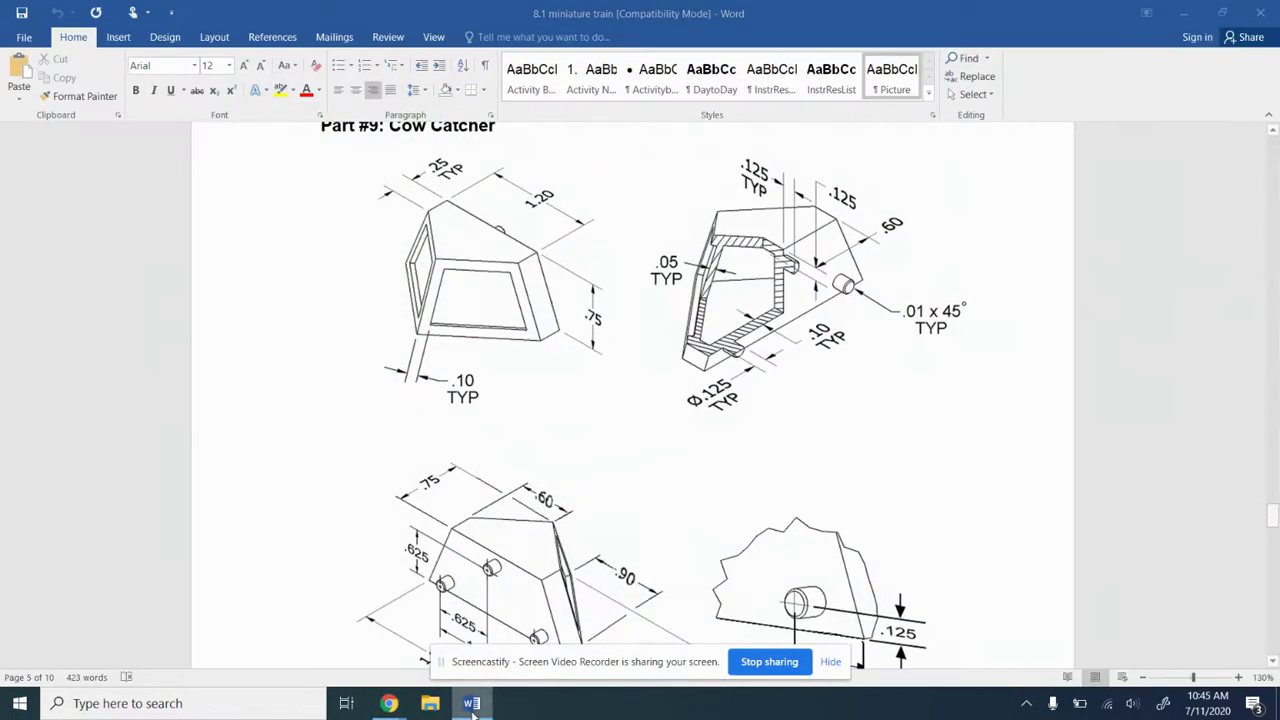
{"action": "left_click", "coordinate": [472, 704]}
{"action": "left_click", "coordinate": [372, 446]}
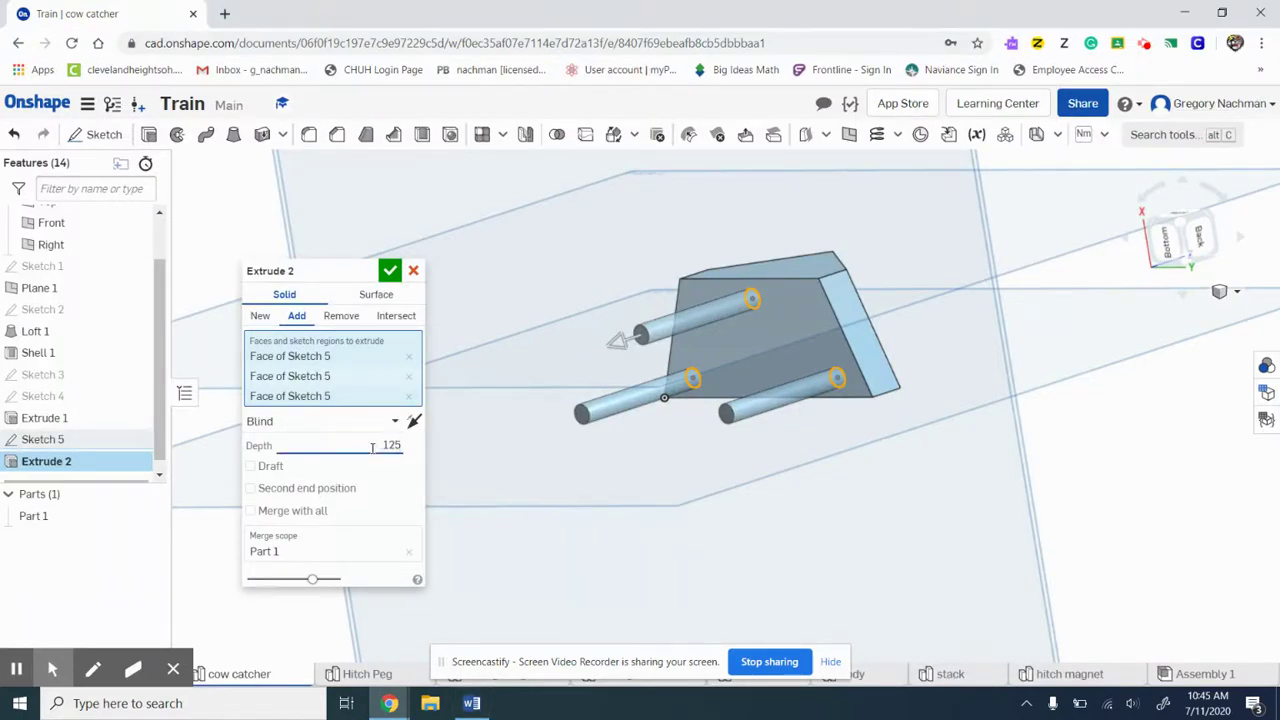
{"action": "type", "text": "125"}
{"action": "left_click", "coordinate": [389, 270]}
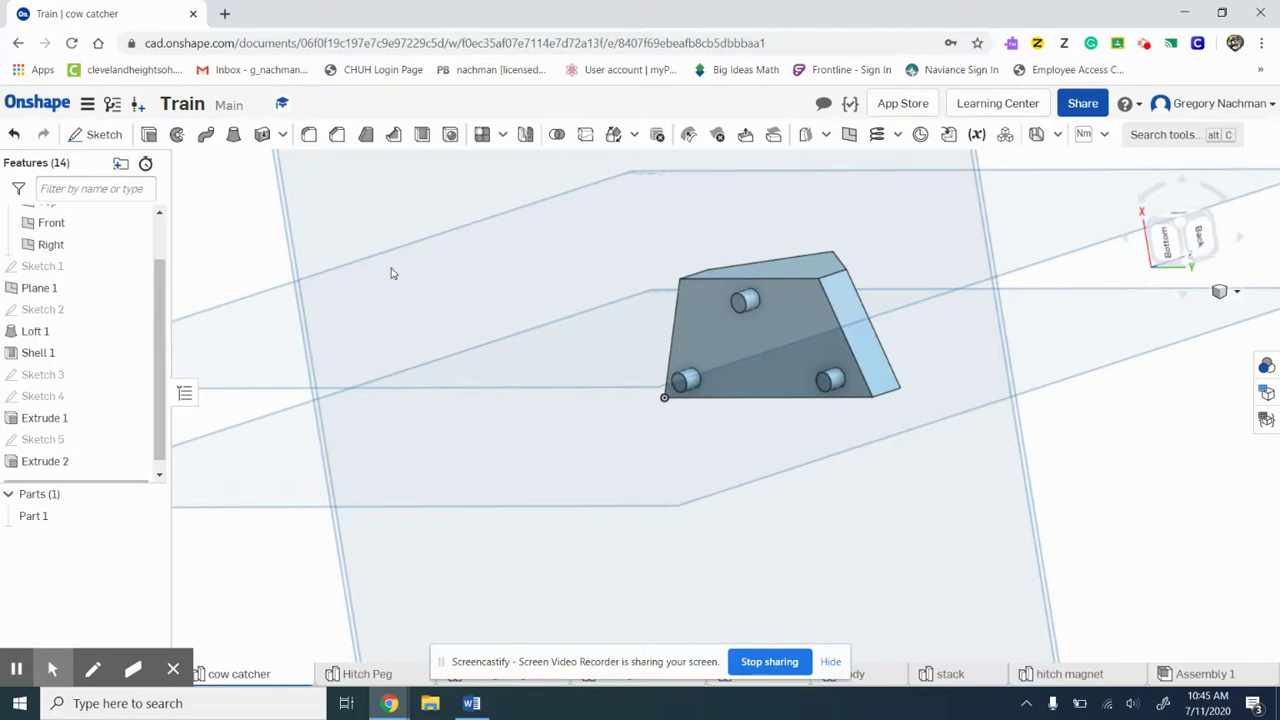
Step: Look up the peg chamfer in the Word drawing and start a Distance and angle chamfer on the upper peg's end edge in Onshape
{"action": "left_click", "coordinate": [472, 704]}
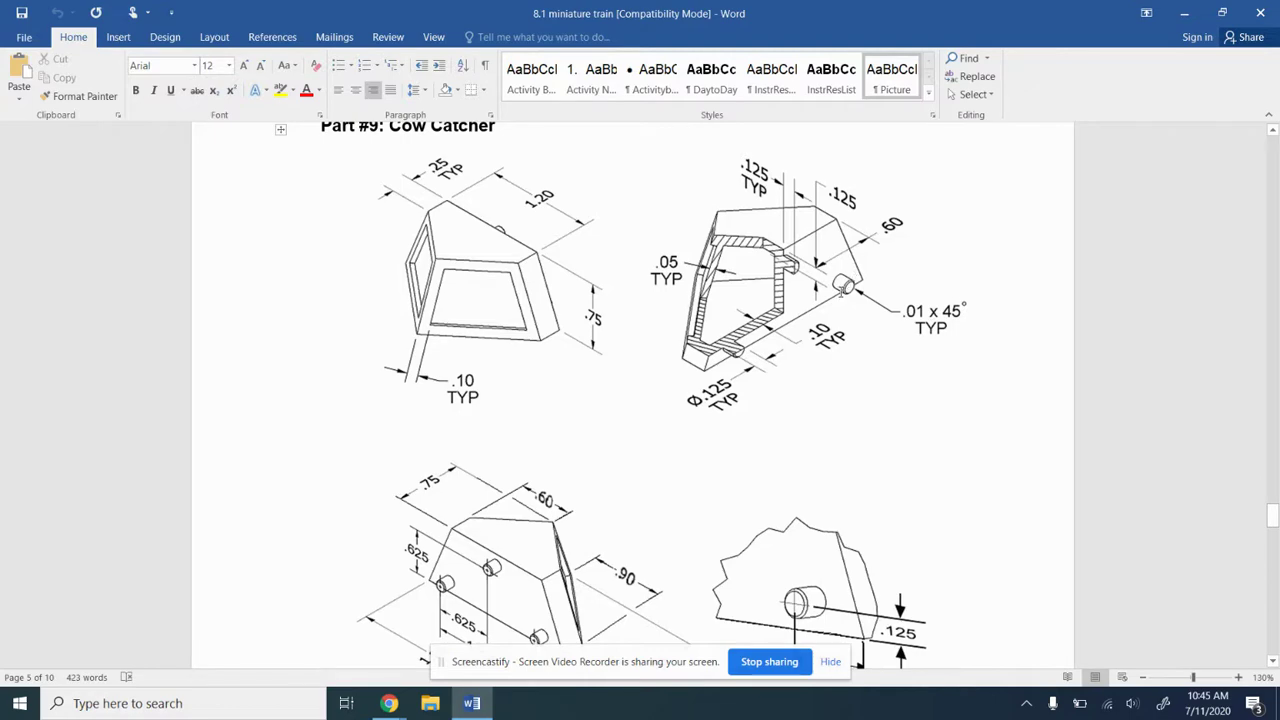
{"action": "left_click", "coordinate": [472, 704]}
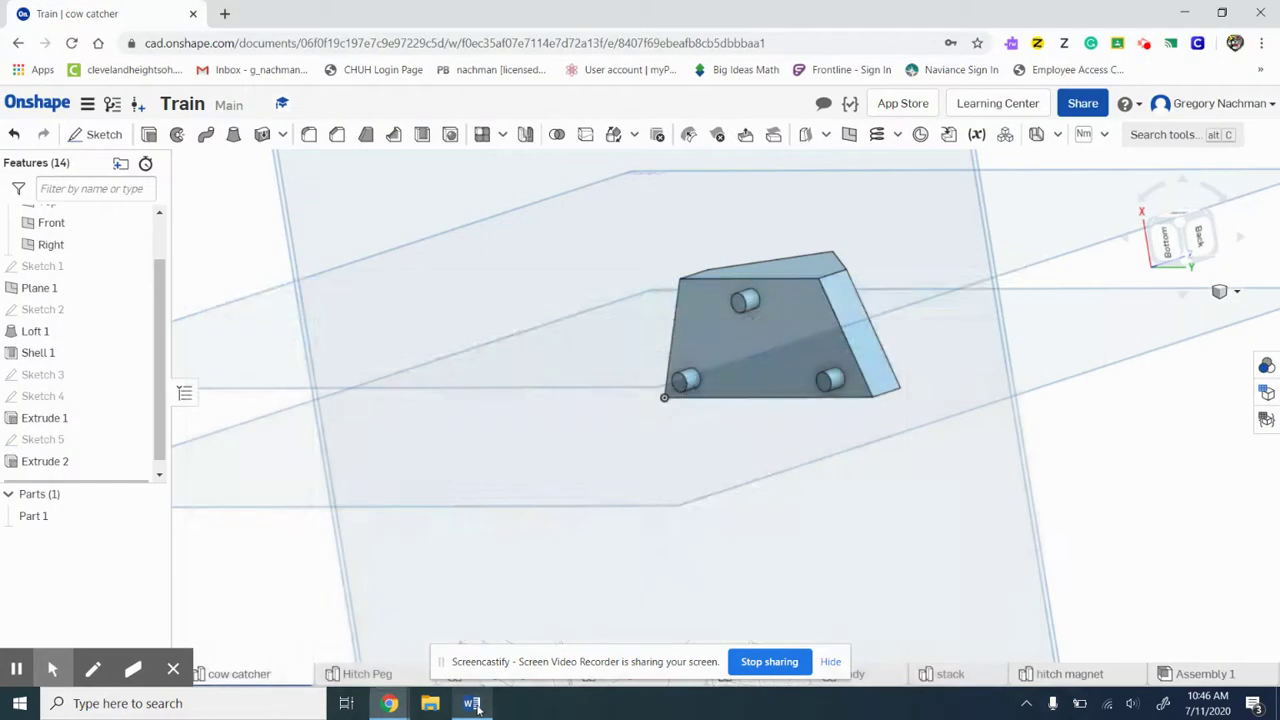
{"action": "left_click", "coordinate": [337, 134]}
{"action": "left_click", "coordinate": [739, 303]}
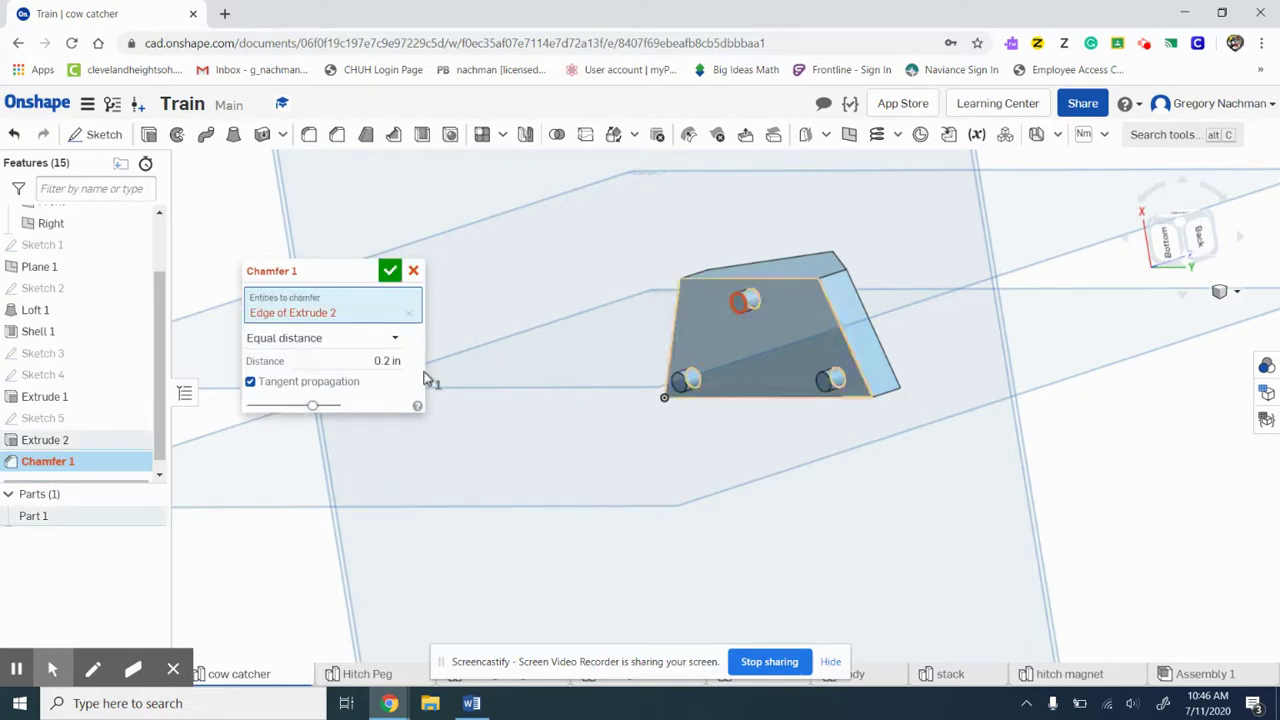
{"action": "left_click", "coordinate": [366, 340]}
{"action": "left_click", "coordinate": [322, 407]}
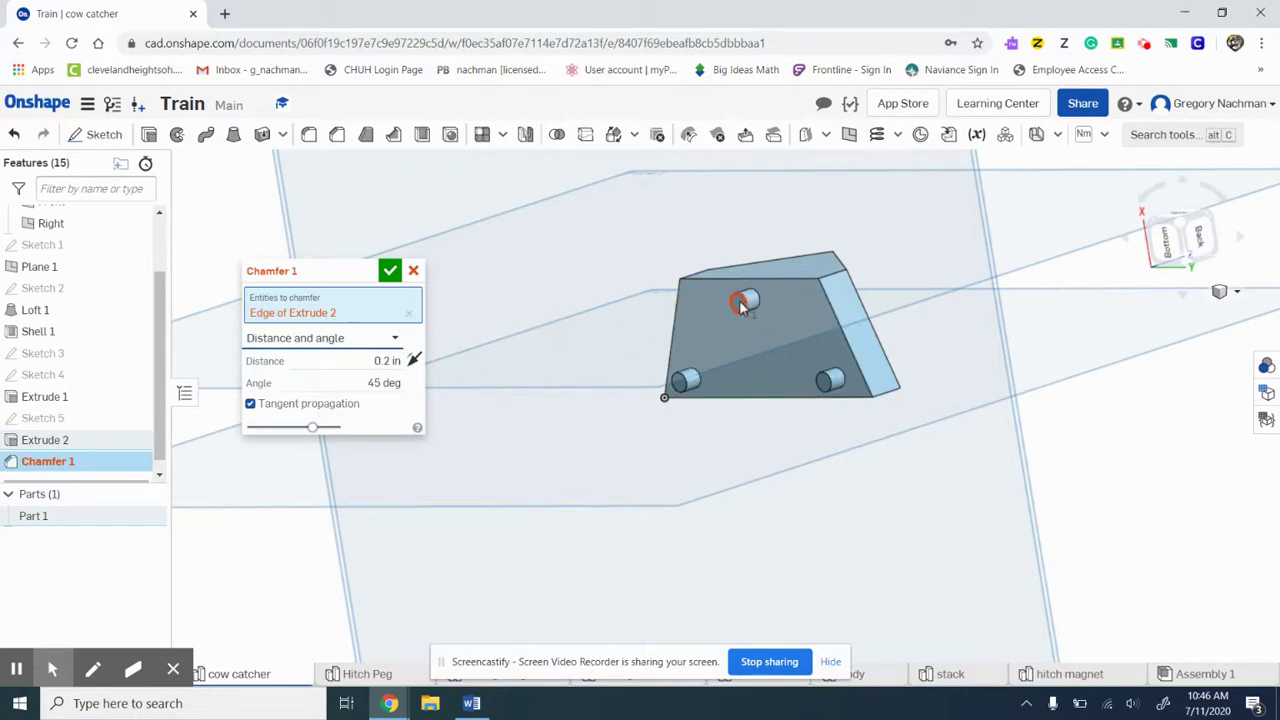
Step: Recheck the chamfer callout in Word and apply the upper peg's chamfer in Onshape with a distance of 0.1 in
{"action": "left_click", "coordinate": [472, 703]}
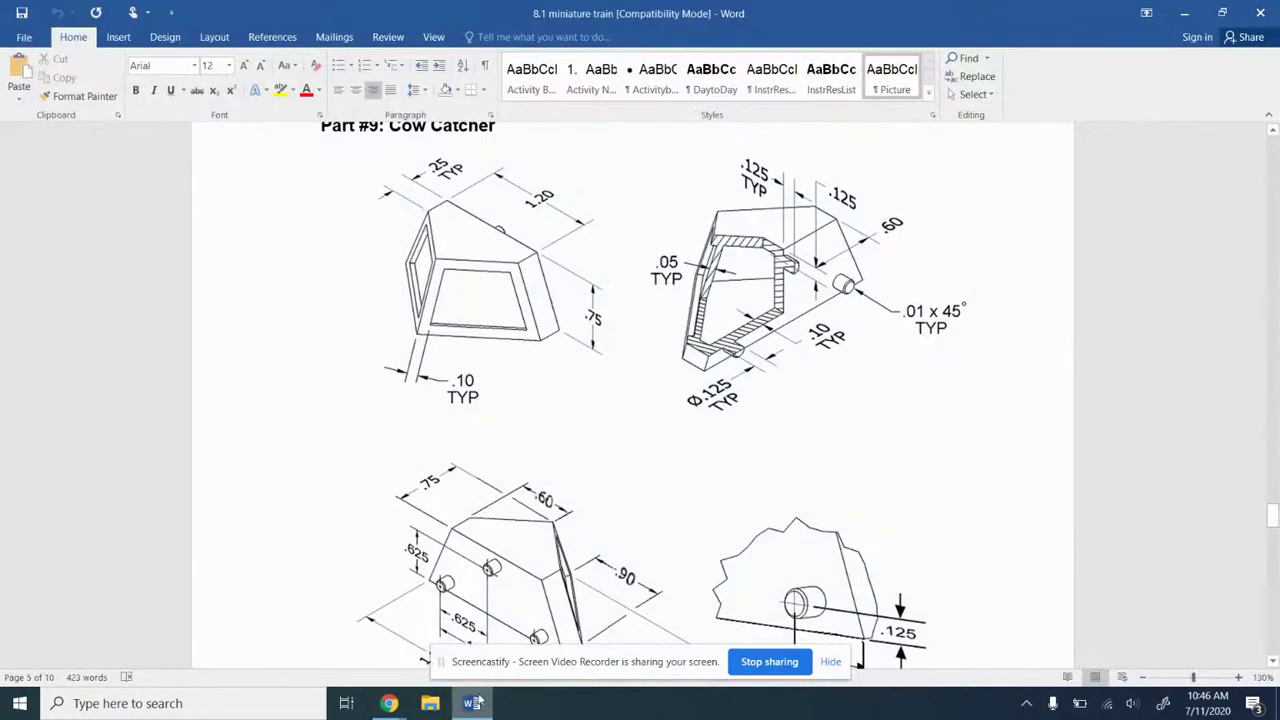
{"action": "left_click", "coordinate": [389, 703]}
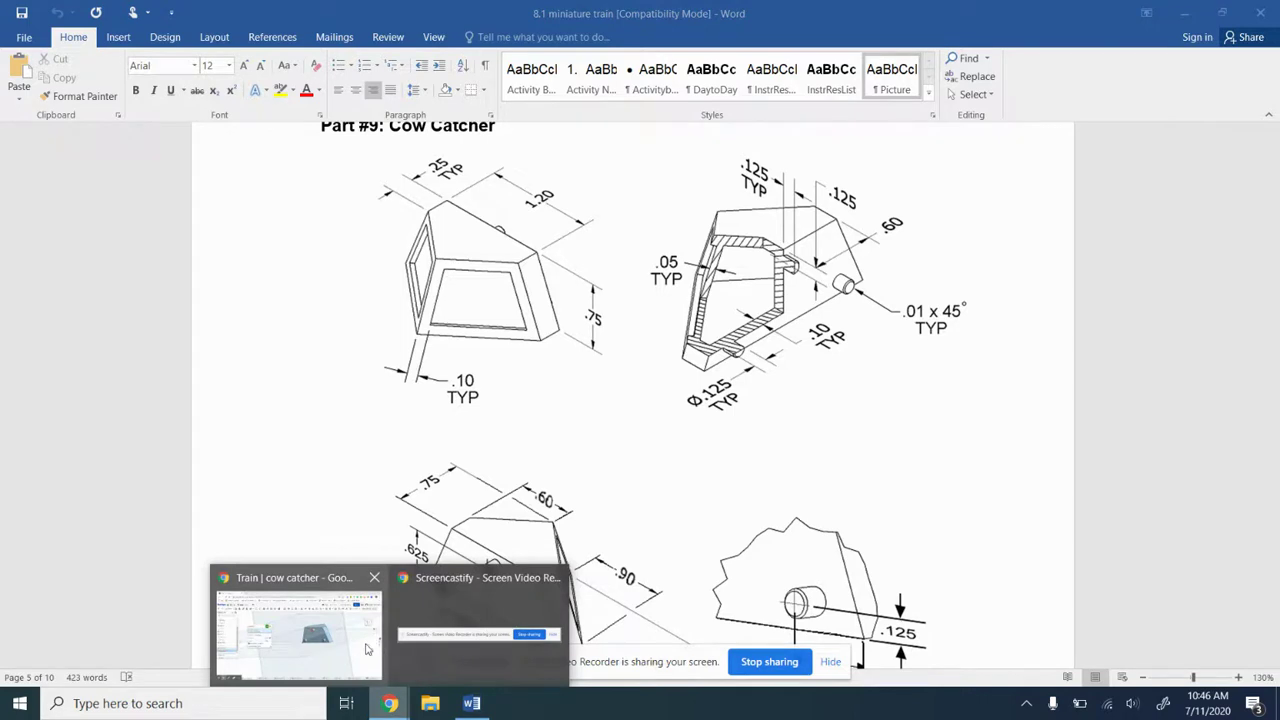
{"action": "left_click", "coordinate": [366, 650]}
{"action": "left_click", "coordinate": [386, 360]}
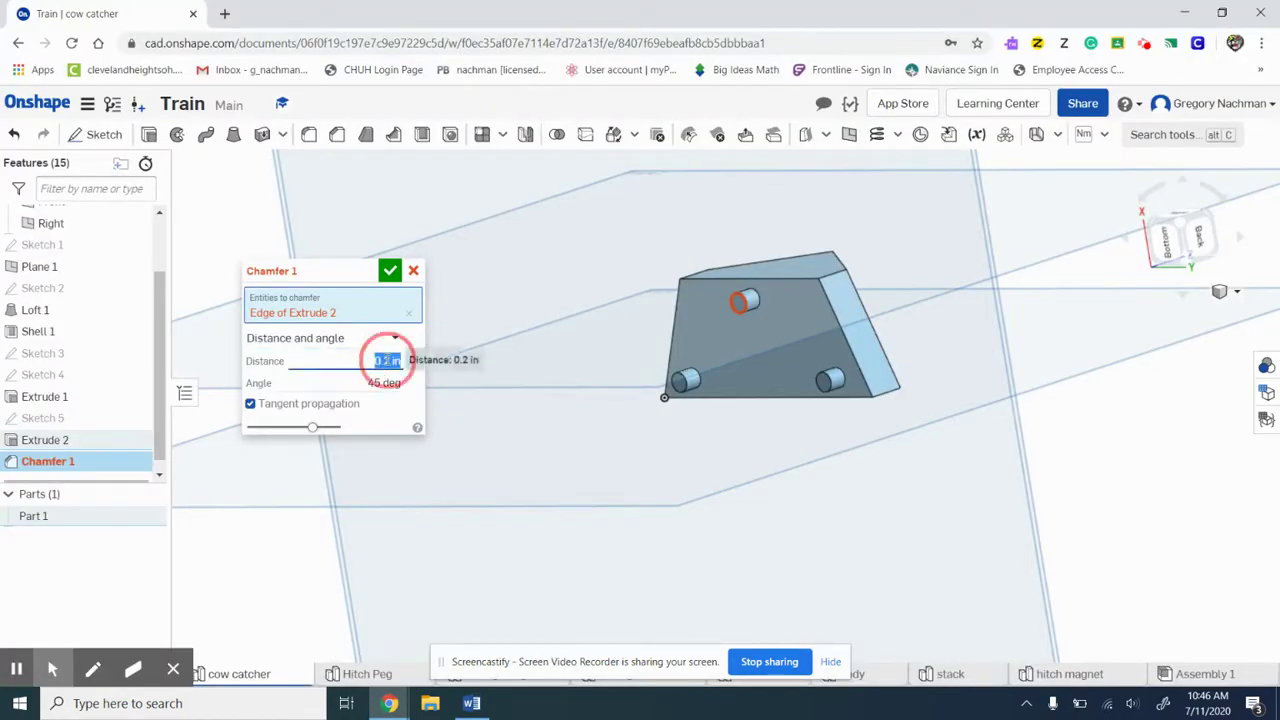
{"action": "type", "text": "1"}
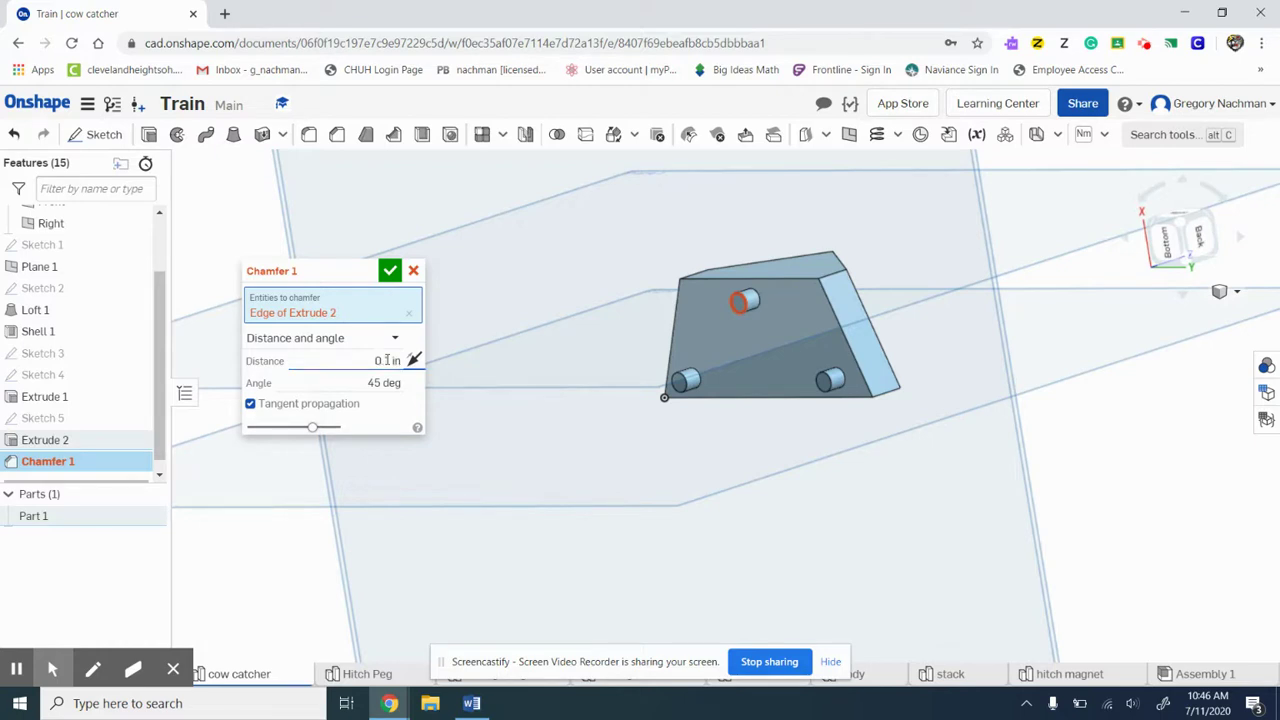
{"action": "left_click", "coordinate": [390, 272]}
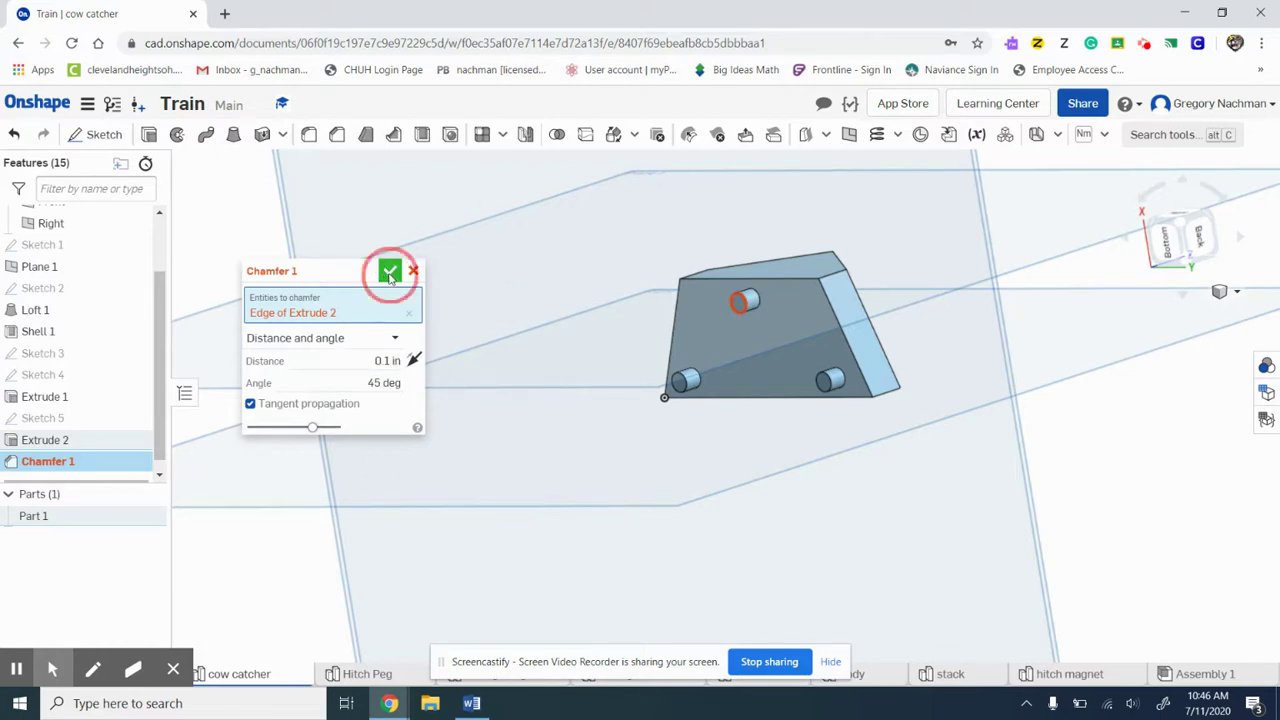
Step: Edit the chamfer to replace its selected edge with the upper peg's end face
{"action": "scroll", "coordinate": [838, 333], "scroll_direction": "up", "scroll_amount": 2}
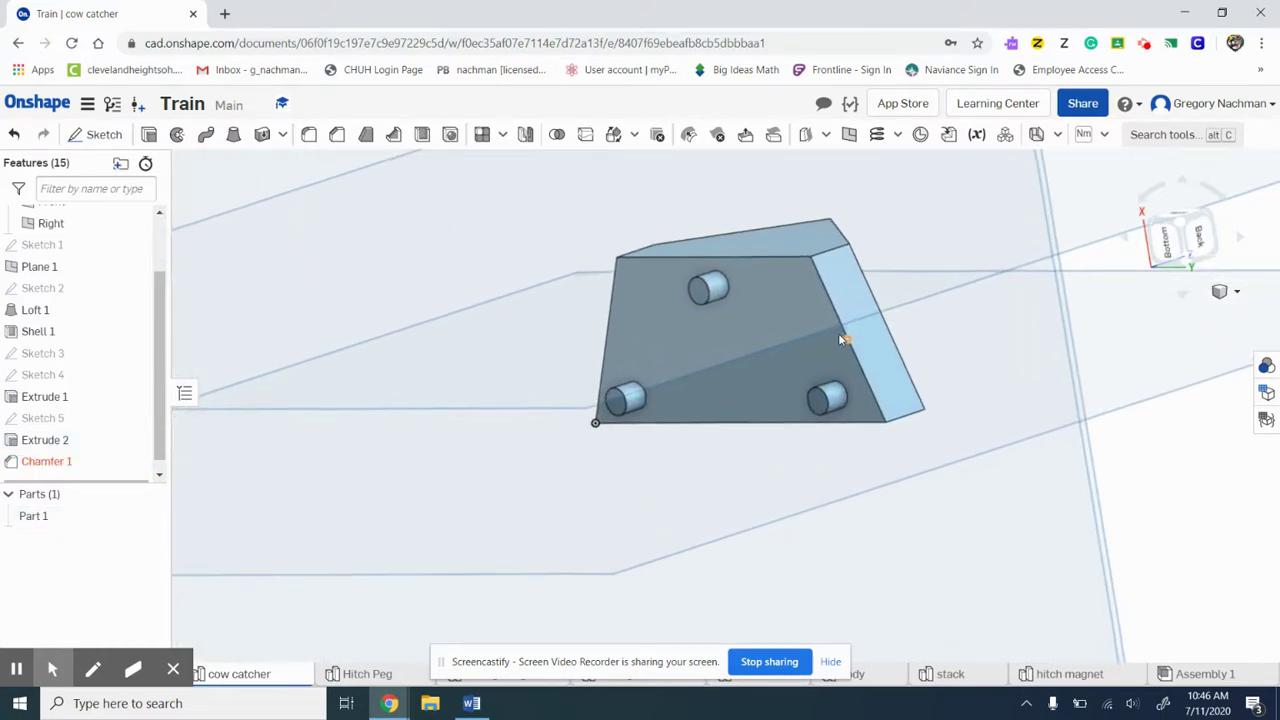
{"action": "scroll", "coordinate": [838, 333], "scroll_direction": "up", "scroll_amount": 2}
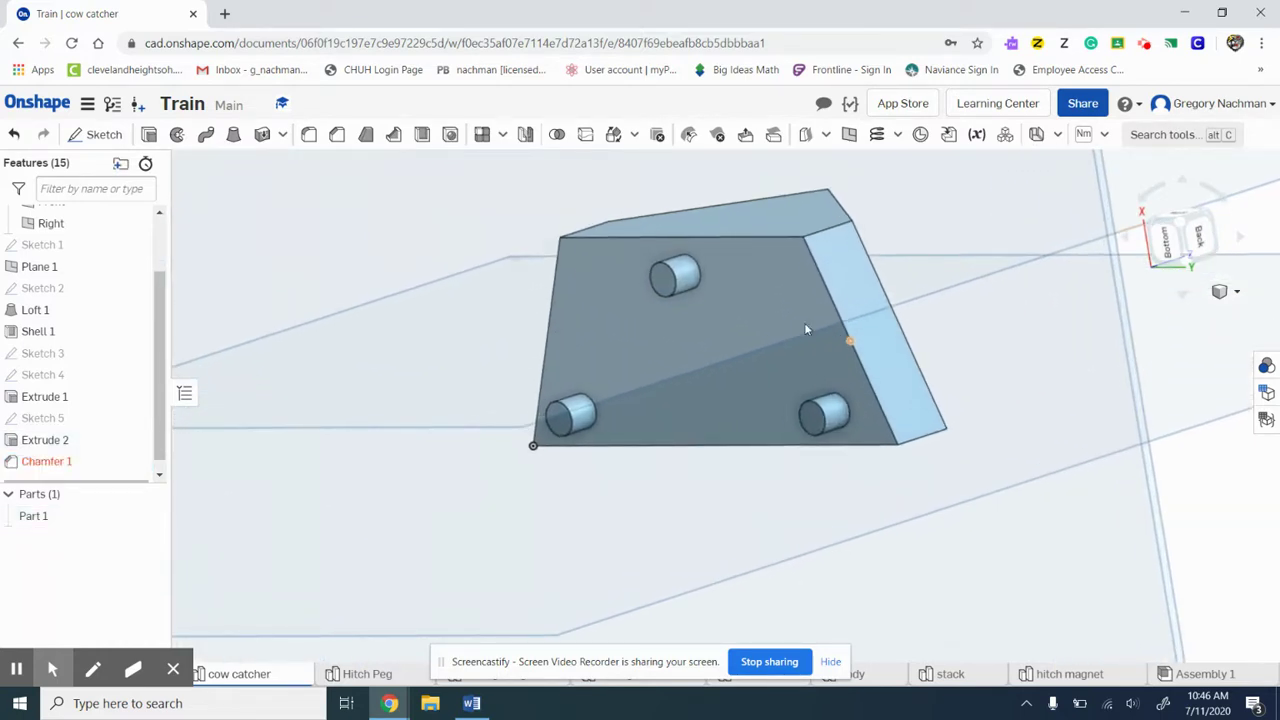
{"action": "double_click", "coordinate": [46, 464]}
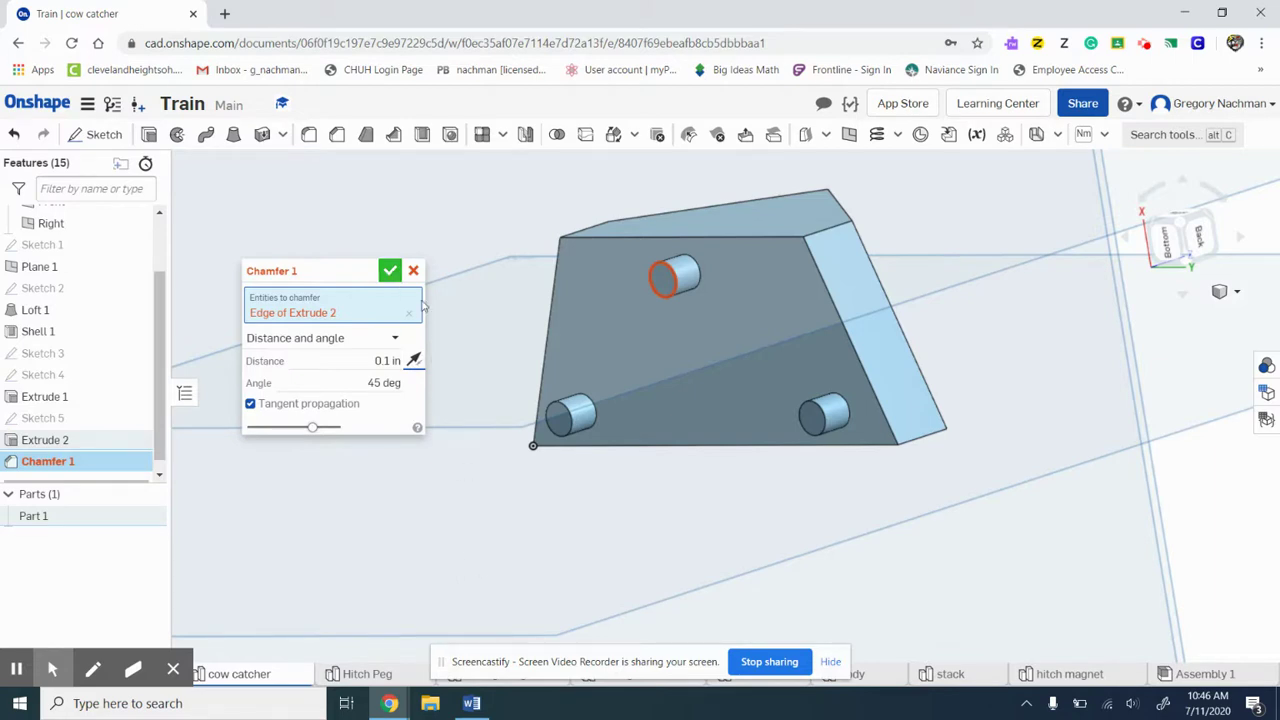
{"action": "left_click", "coordinate": [665, 284]}
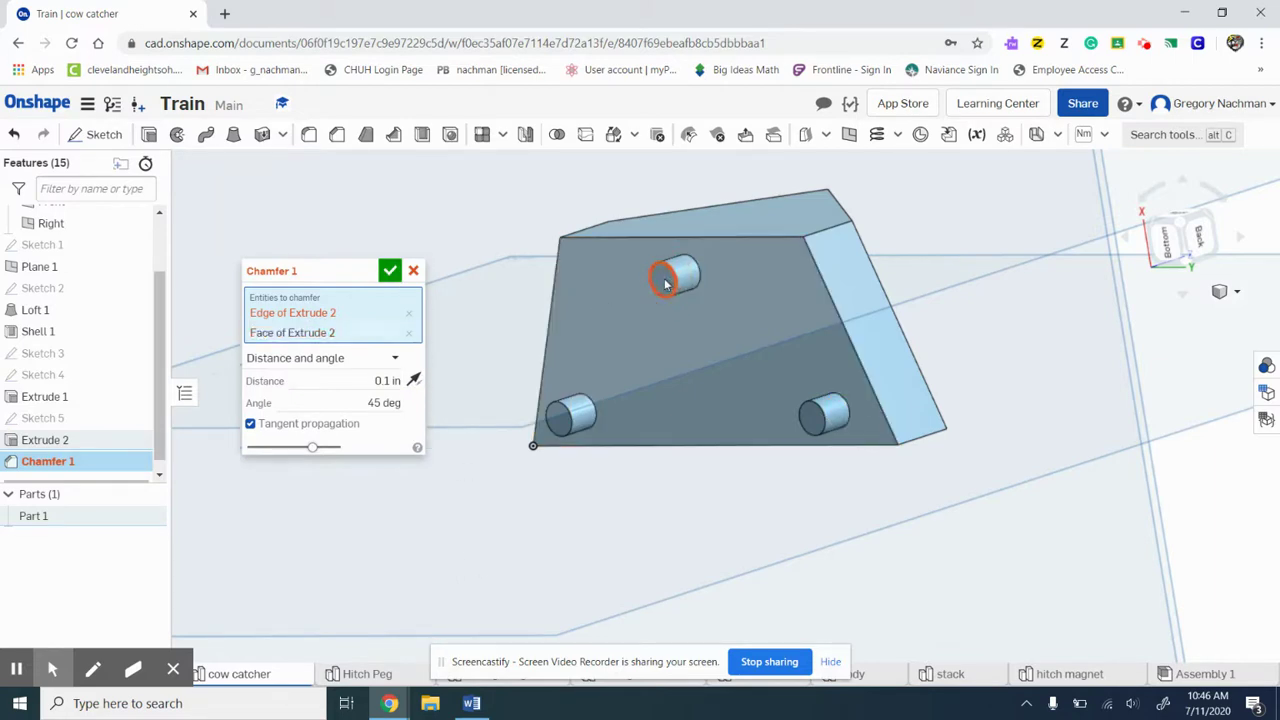
{"action": "left_click", "coordinate": [409, 313]}
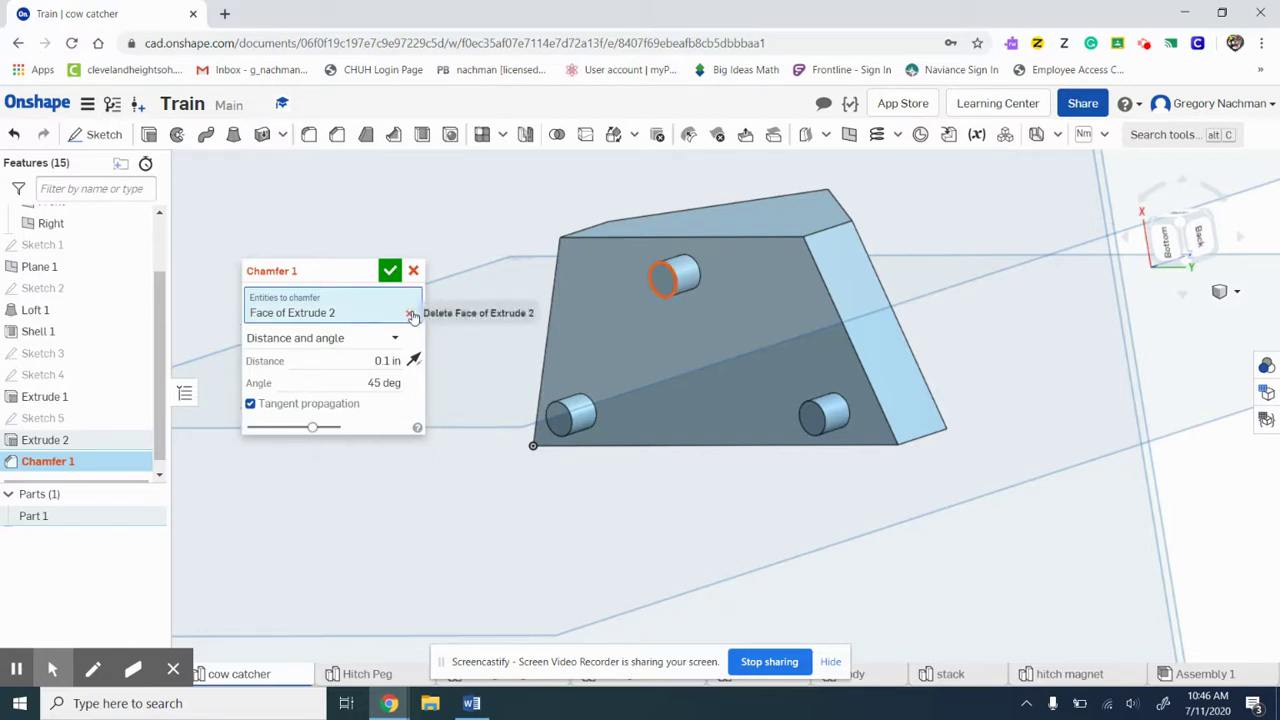
{"action": "left_click", "coordinate": [409, 314]}
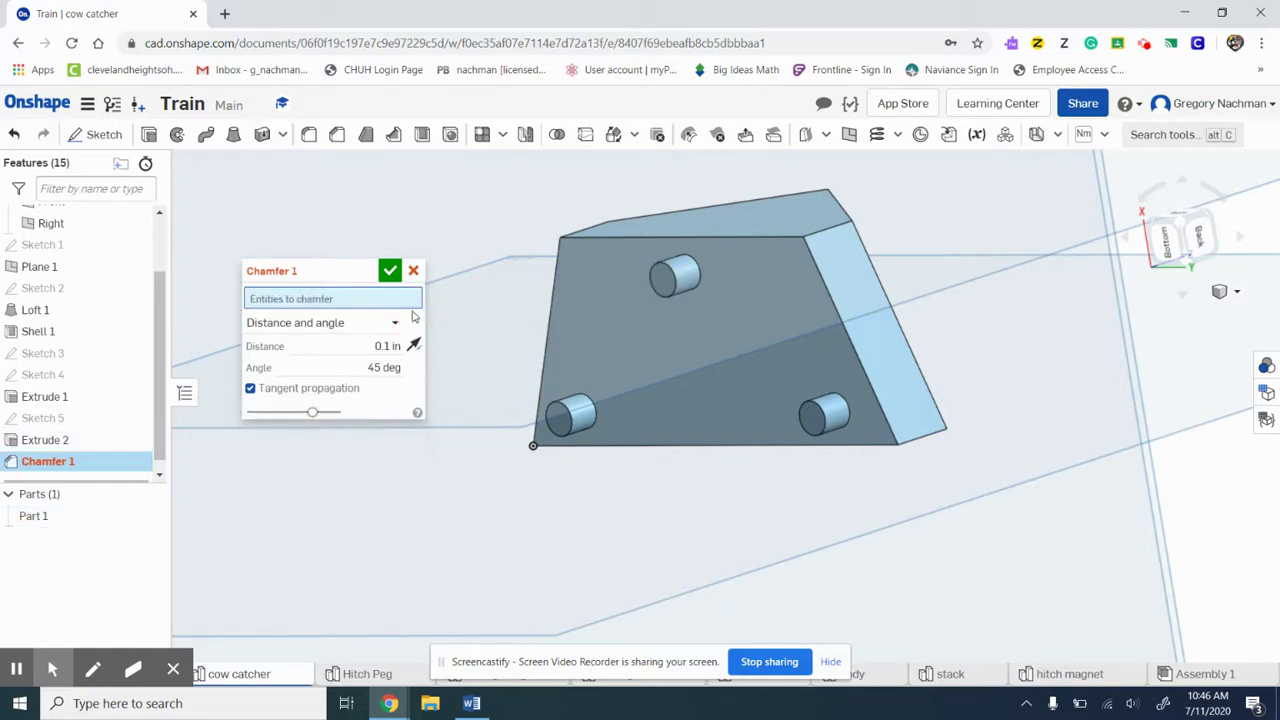
{"action": "left_click", "coordinate": [667, 286]}
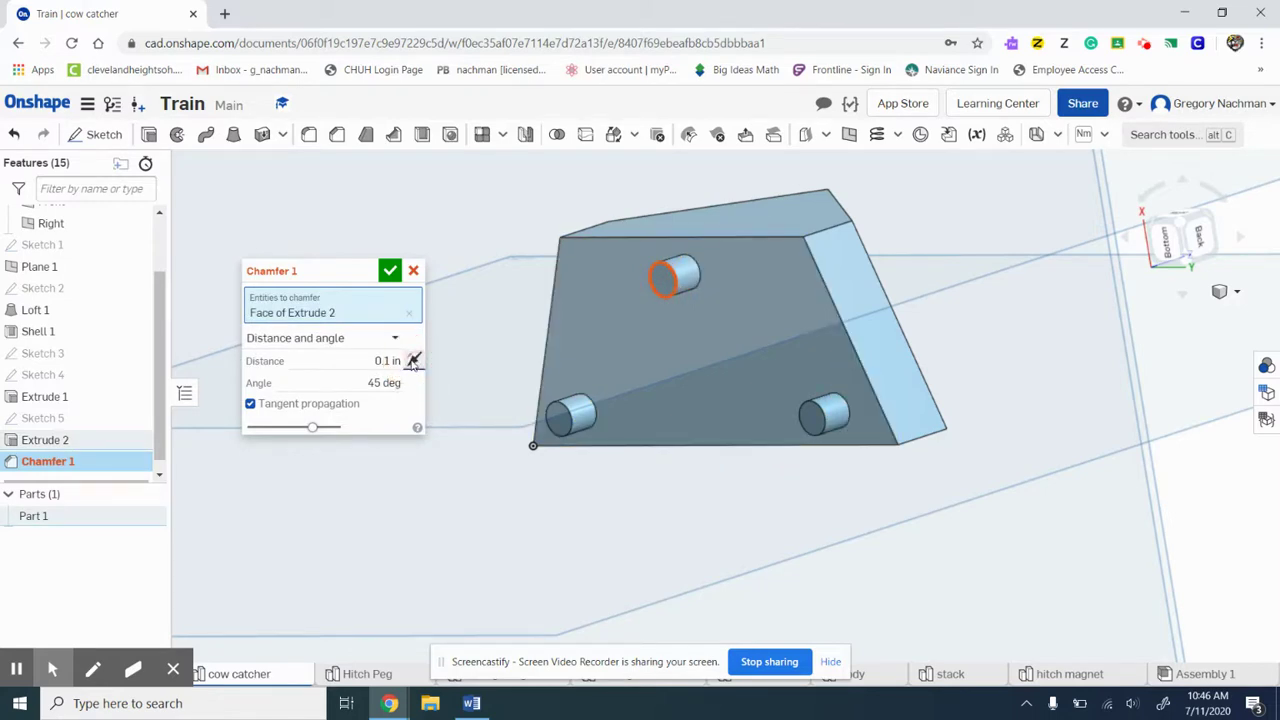
{"action": "left_click", "coordinate": [390, 270]}
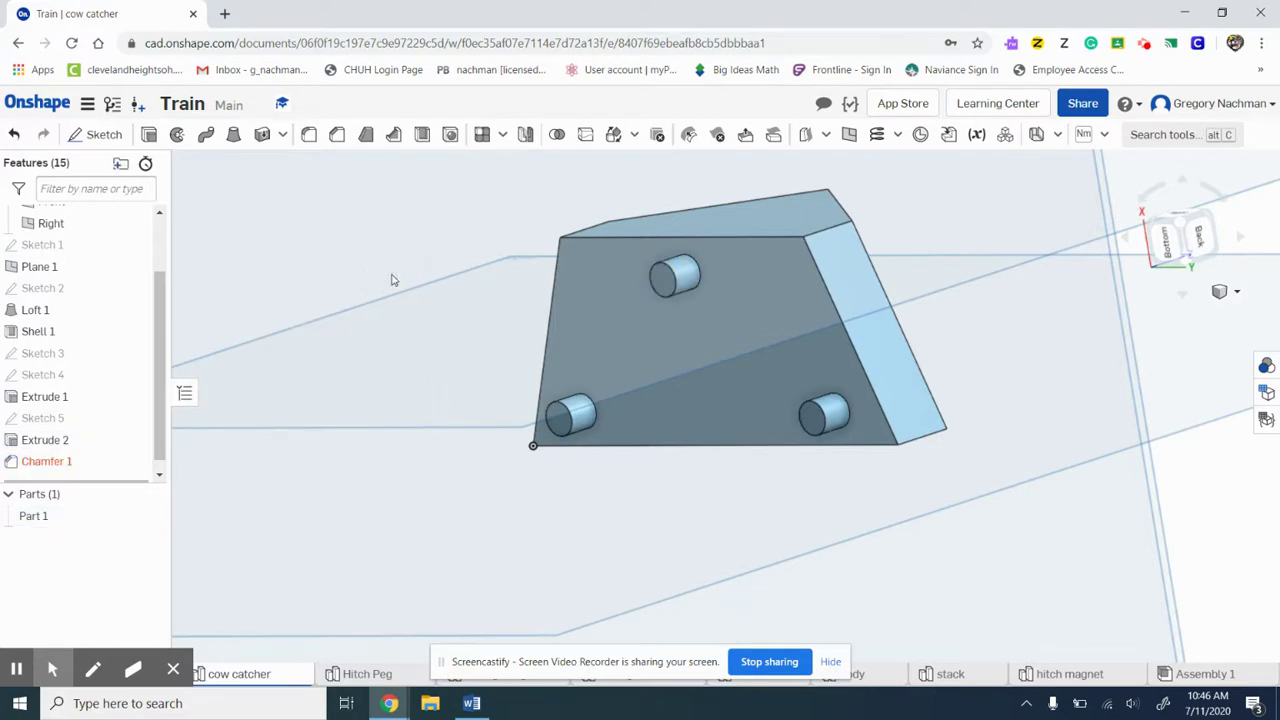
Step: Edit the upper peg's chamfer after rechecking the callout in the Word drawing, and set its distance to 0.01 in
{"action": "double_click", "coordinate": [40, 461]}
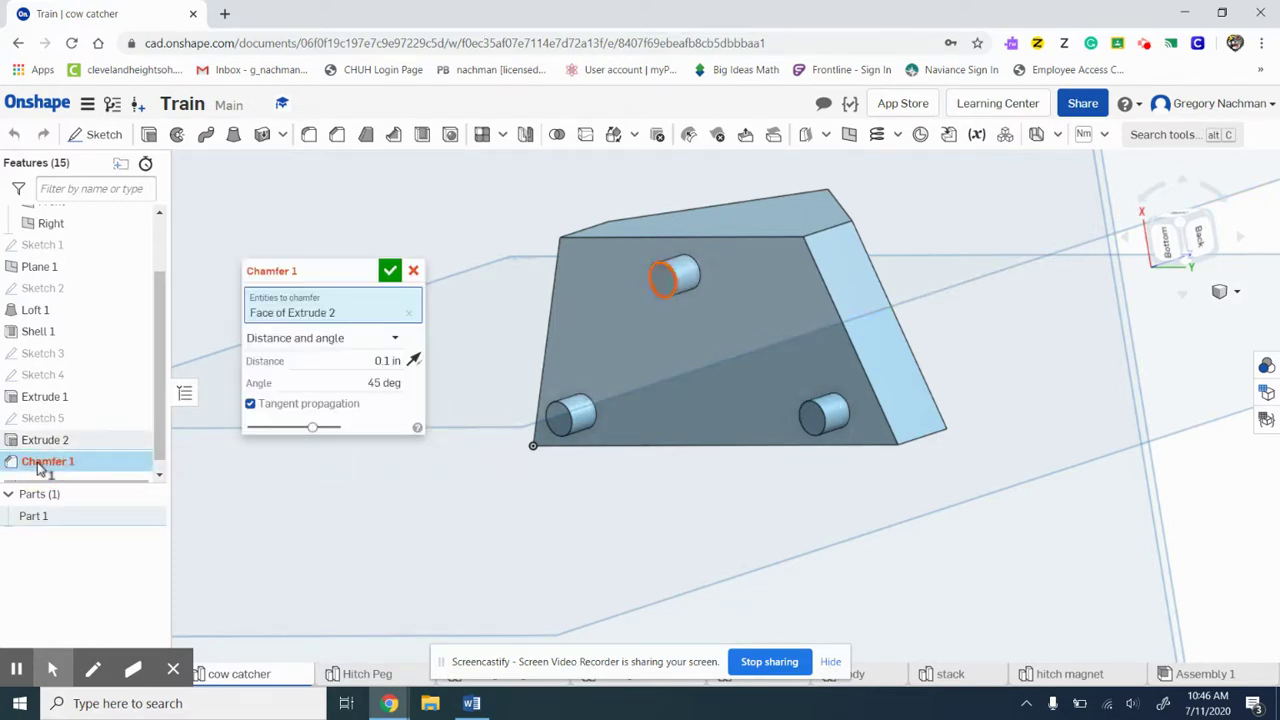
{"action": "left_click", "coordinate": [250, 405]}
{"action": "left_click", "coordinate": [250, 405]}
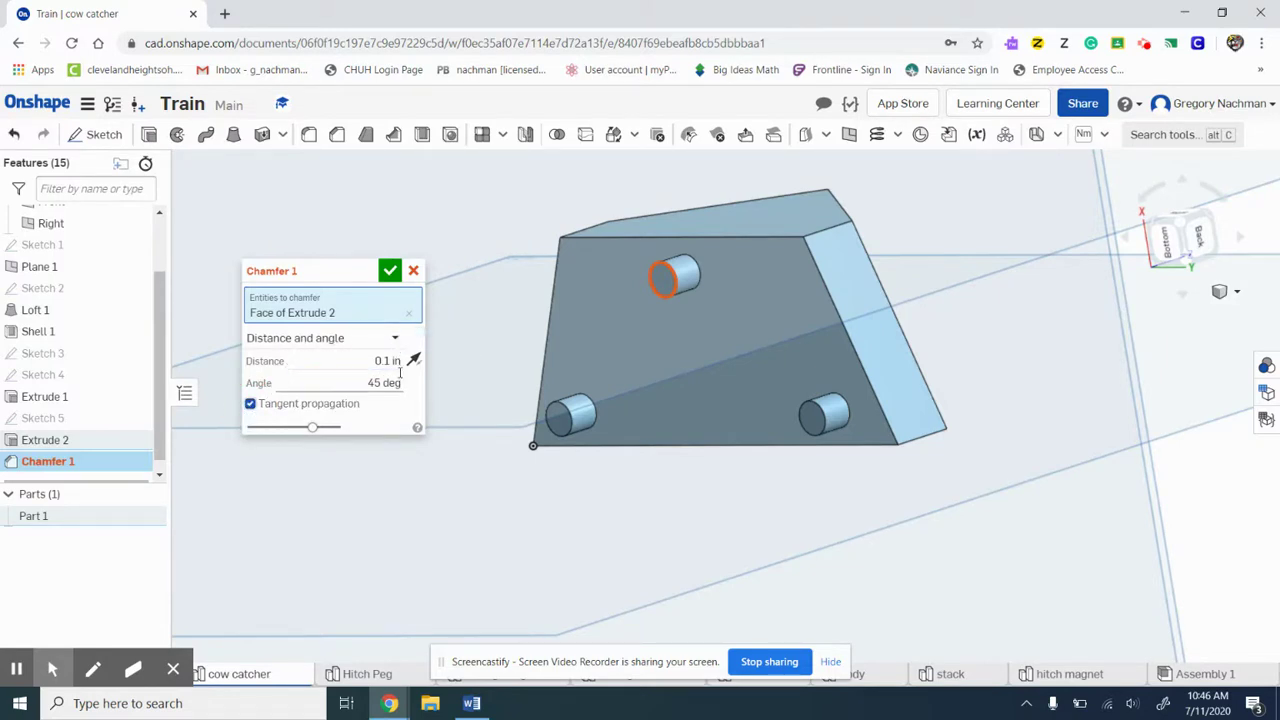
{"action": "left_click", "coordinate": [460, 704]}
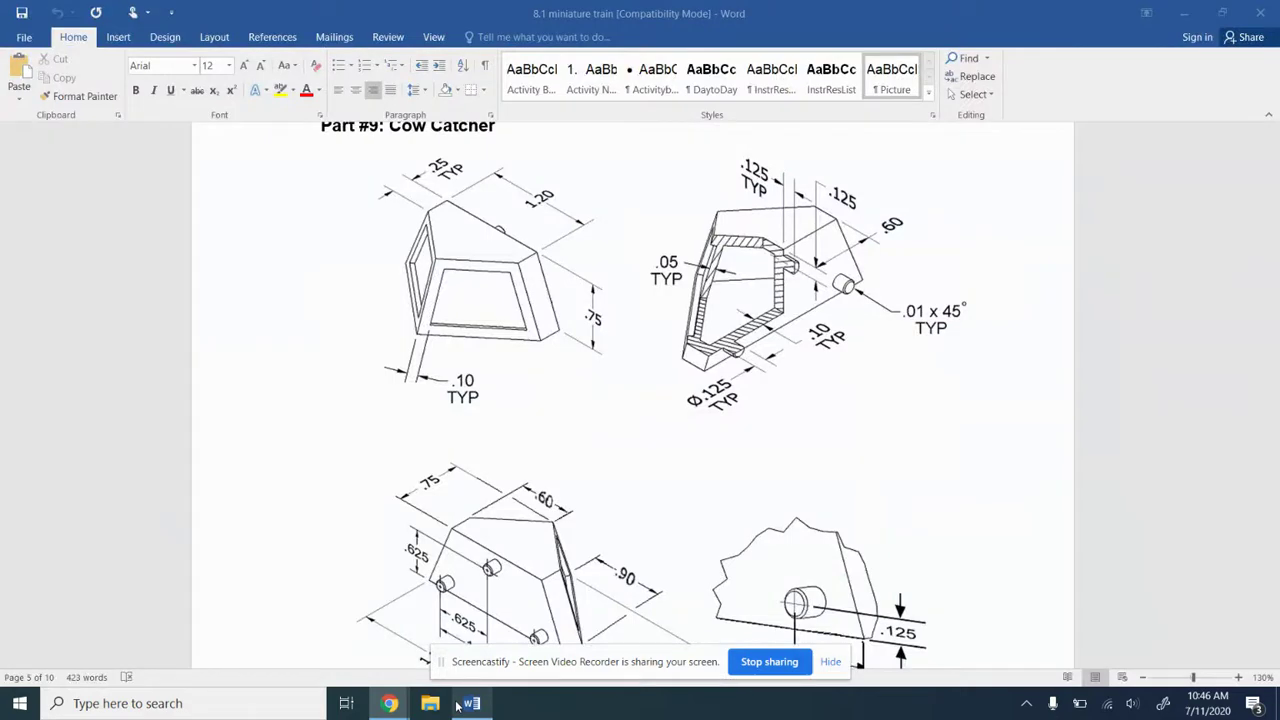
{"action": "left_click", "coordinate": [389, 703]}
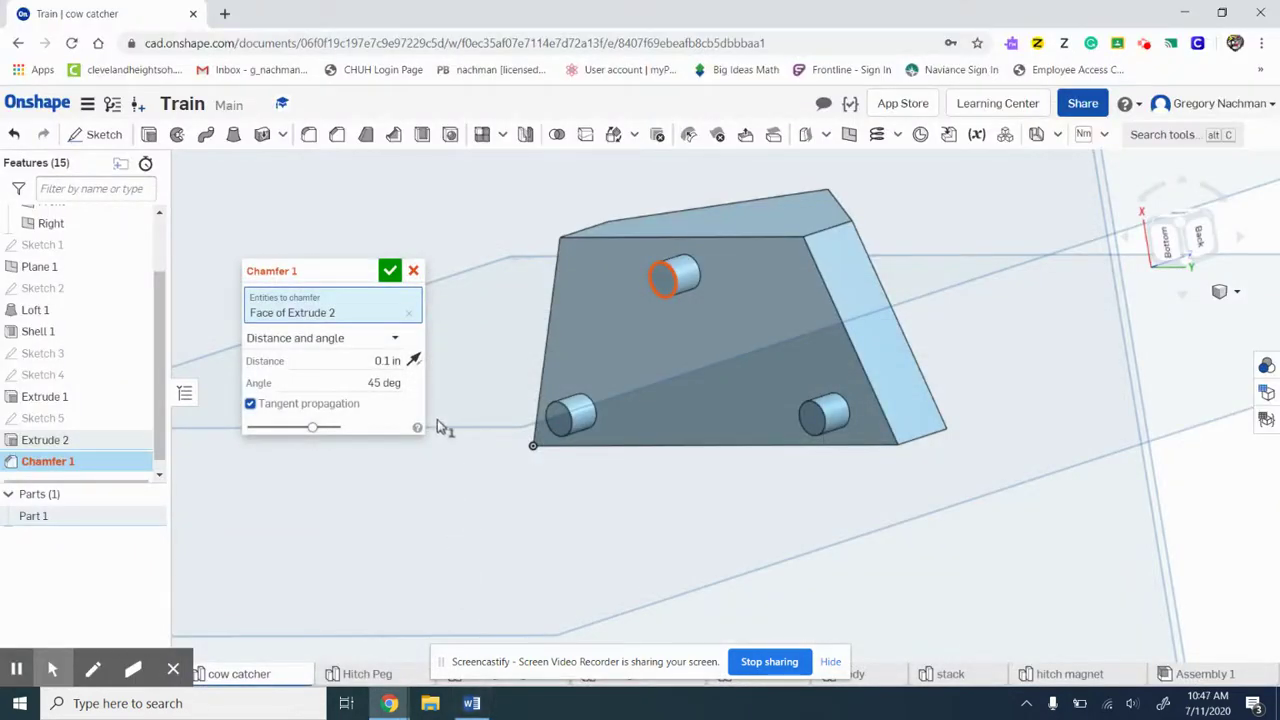
{"action": "left_click", "coordinate": [389, 362]}
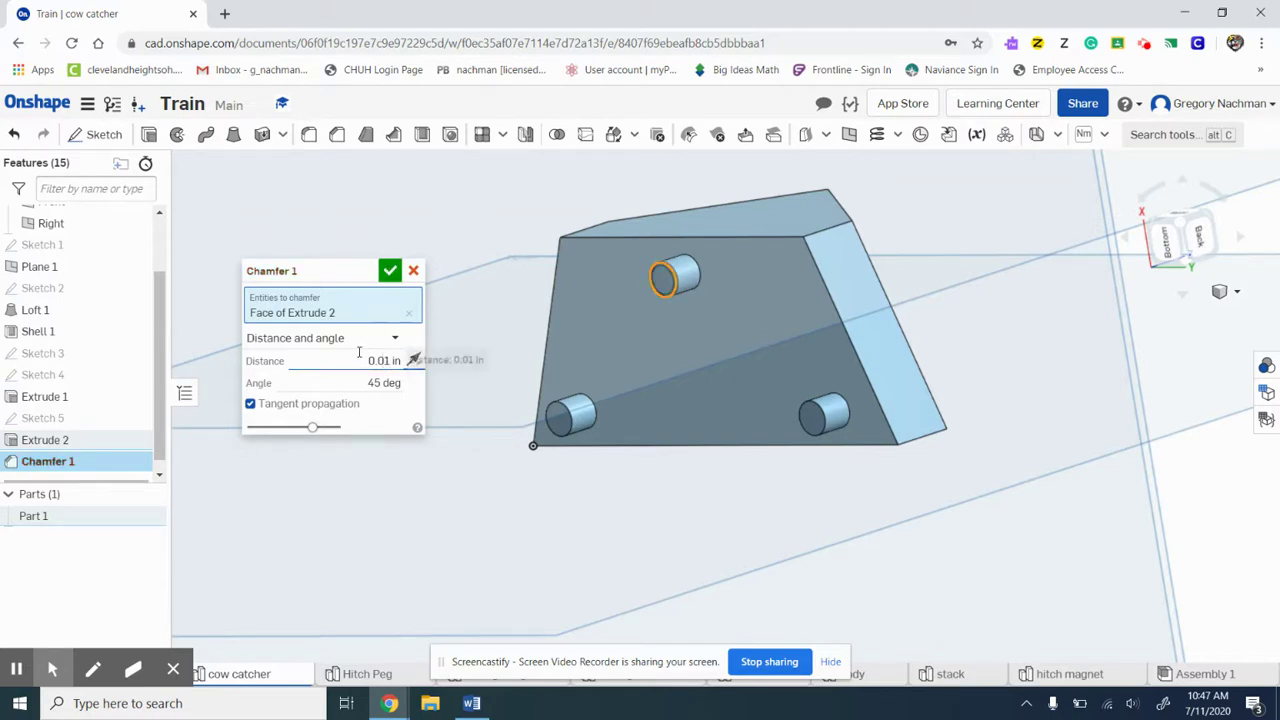
{"action": "left_click", "coordinate": [390, 270]}
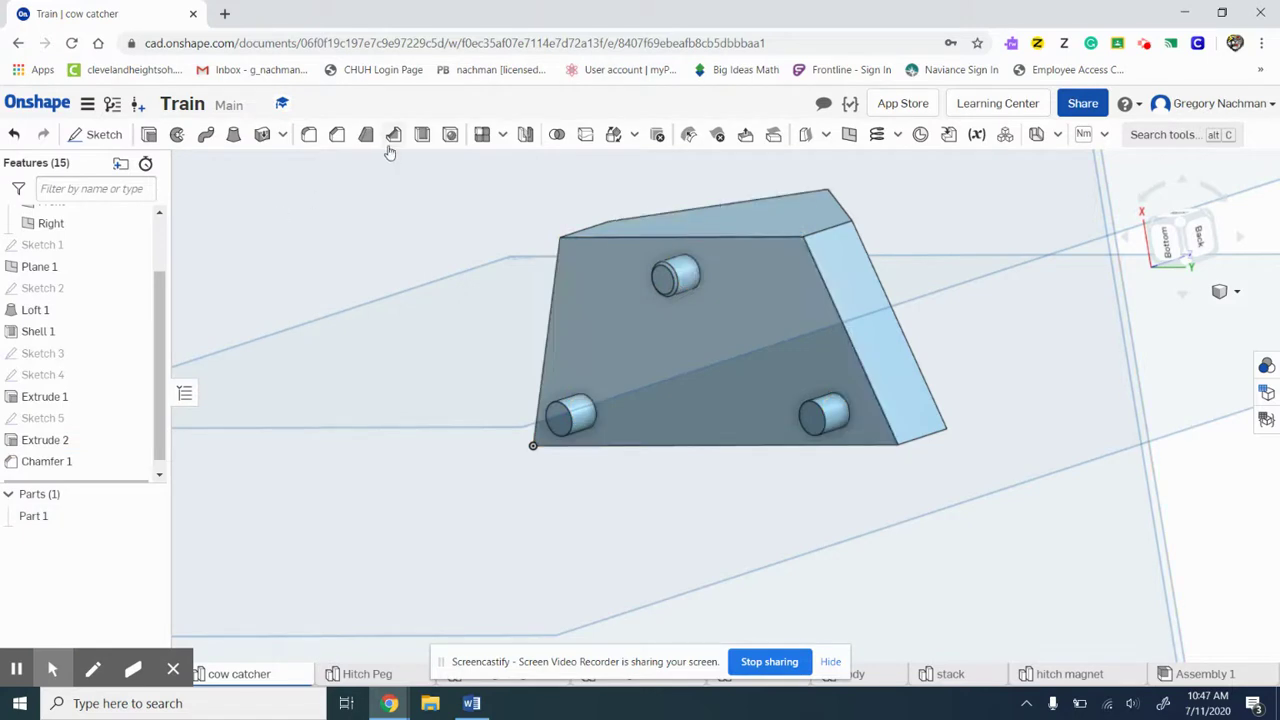
Step: Chamfer the end edge of the peg nearest the origin using Distance and angle, with a distance of 0.01 in
{"action": "left_click", "coordinate": [339, 136]}
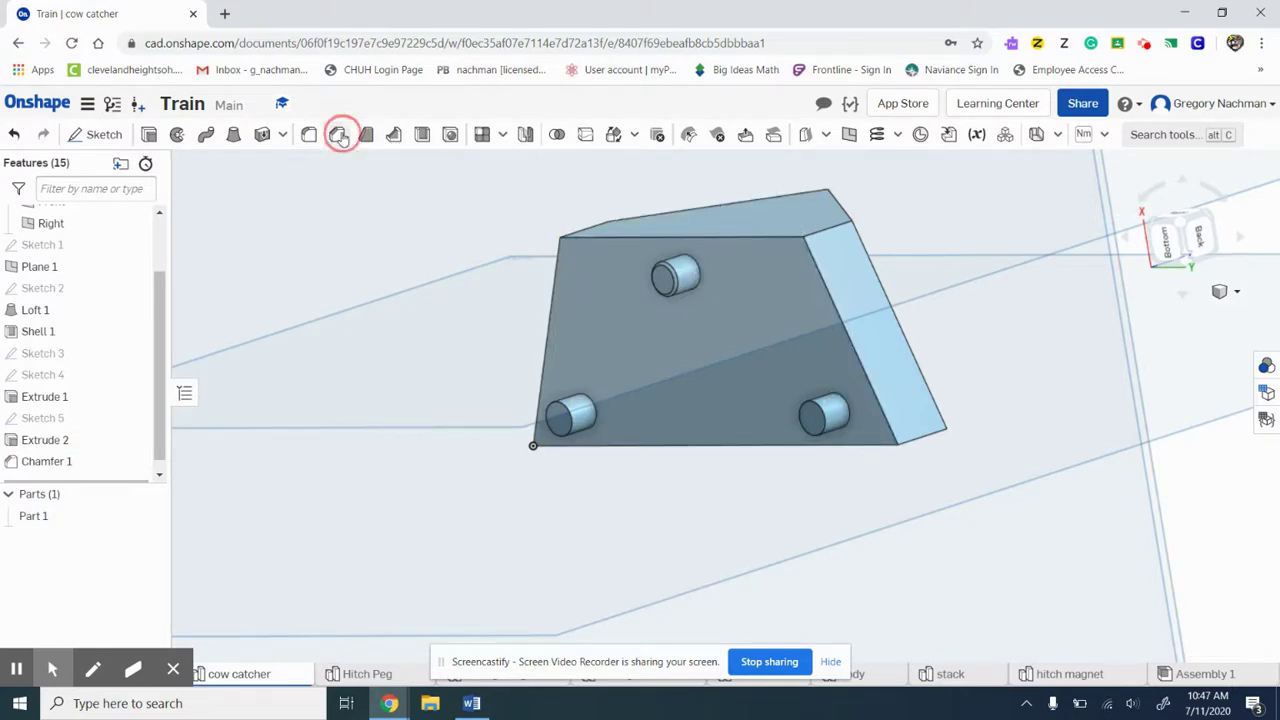
{"action": "left_click", "coordinate": [560, 410]}
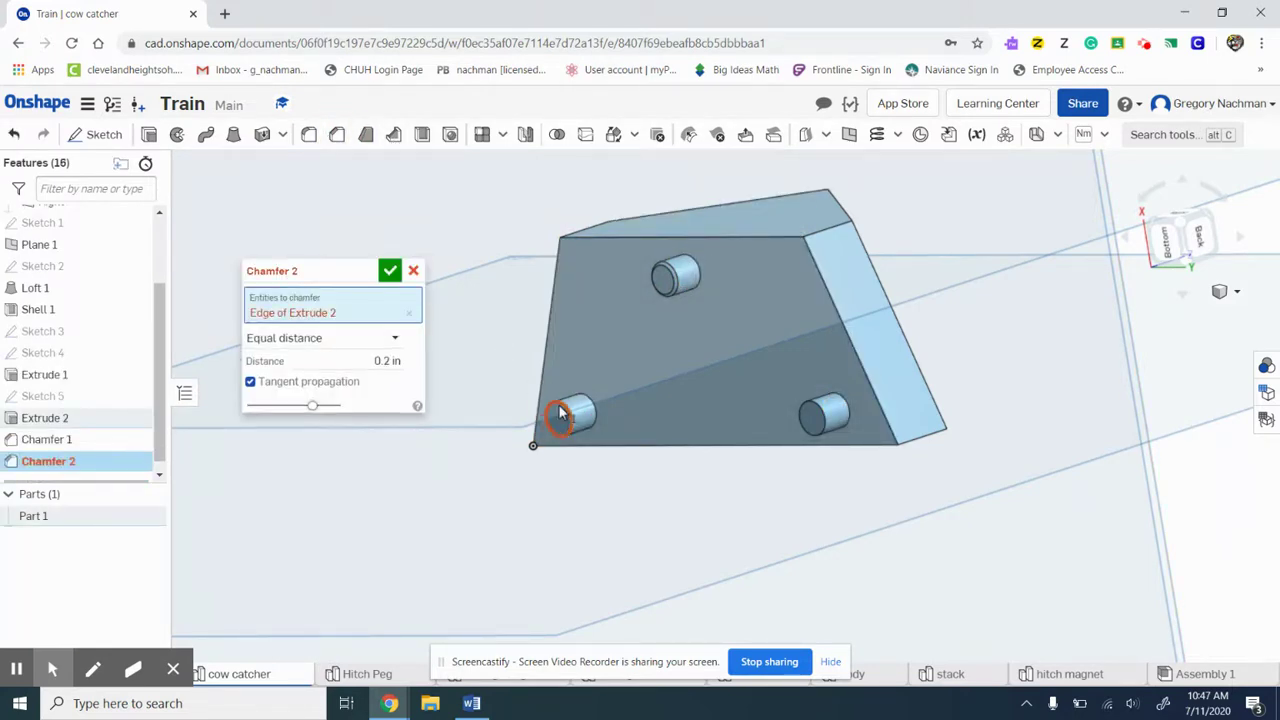
{"action": "left_click", "coordinate": [385, 342]}
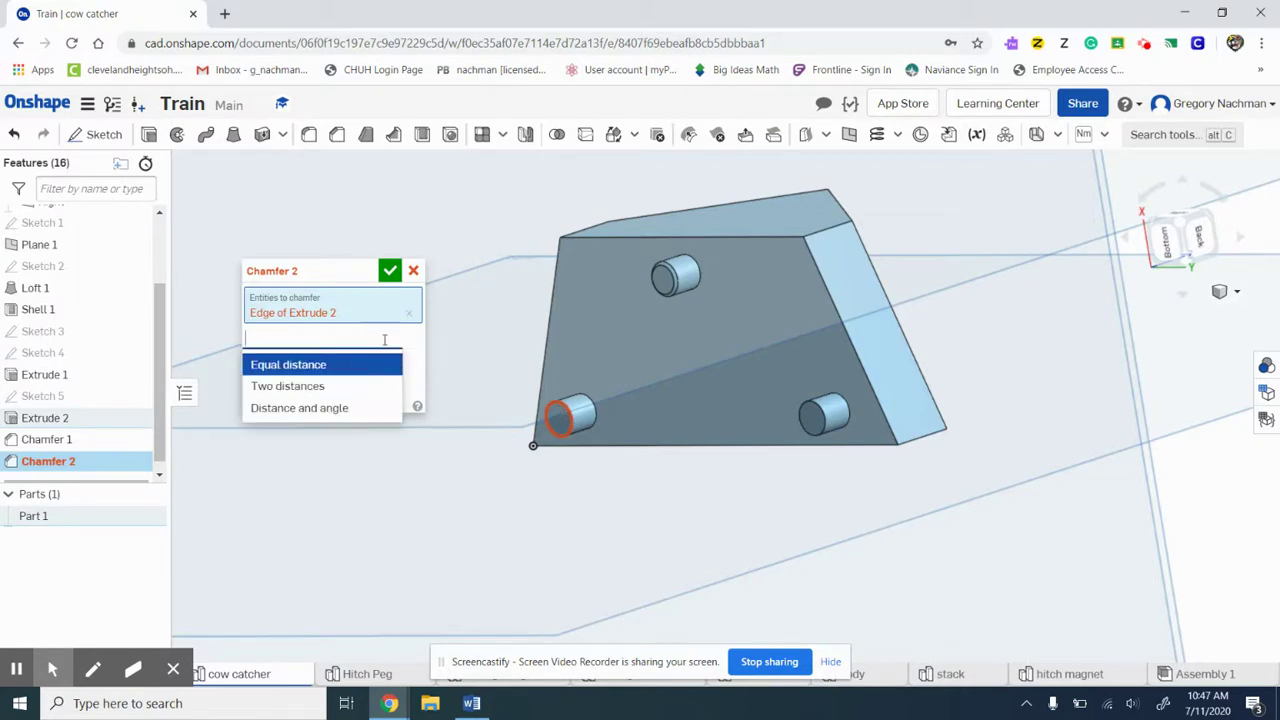
{"action": "left_click", "coordinate": [335, 408]}
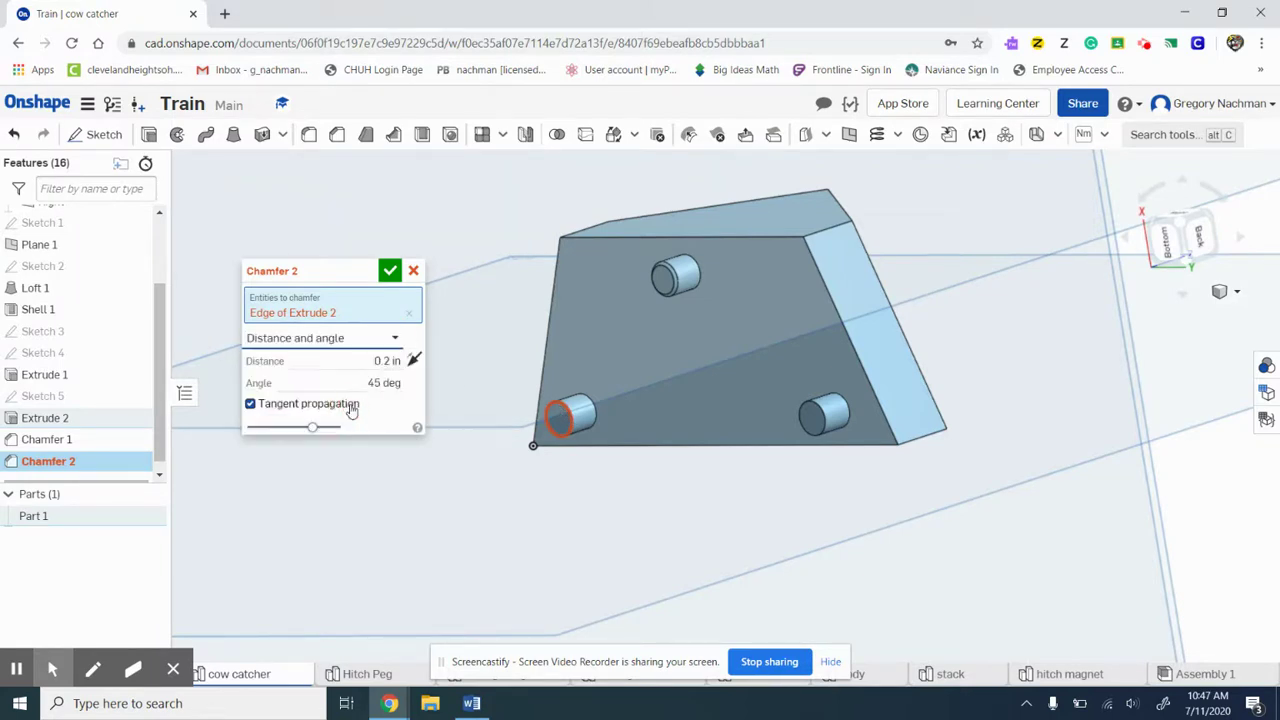
{"action": "left_click", "coordinate": [362, 360]}
{"action": "key", "text": "BackSpace"}
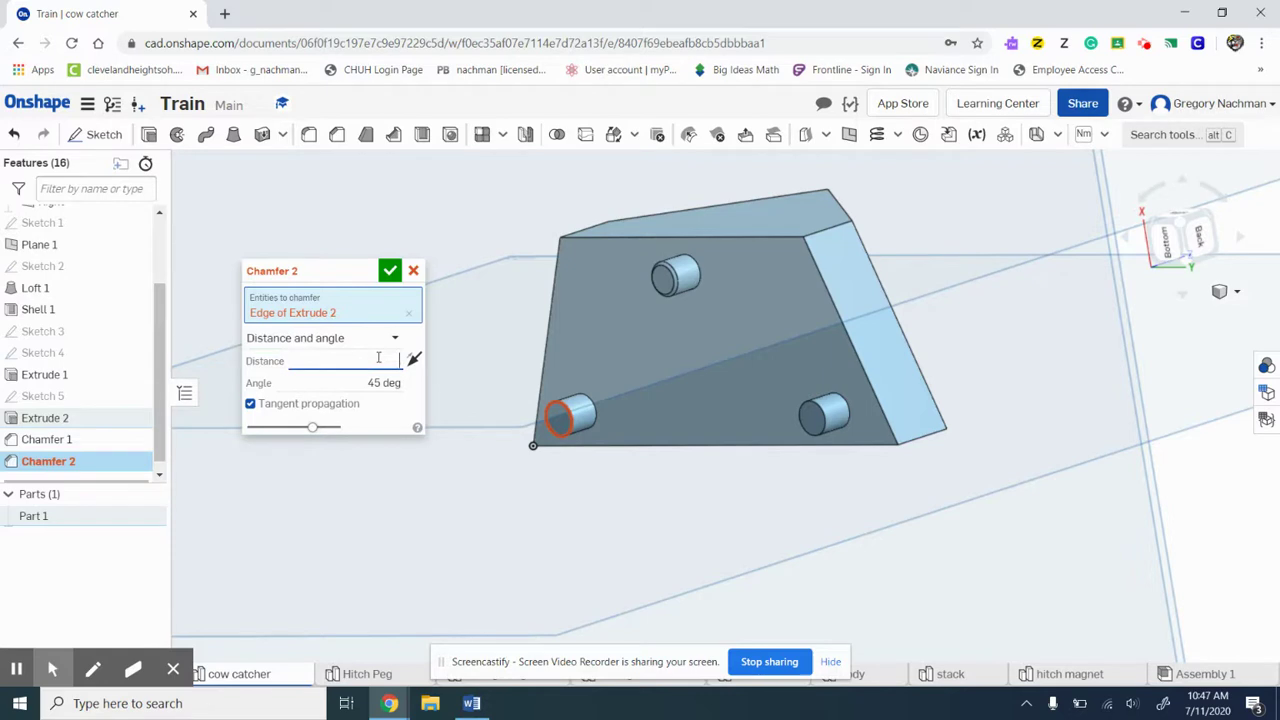
{"action": "type", "text": ".01"}
{"action": "key", "text": "Tab"}
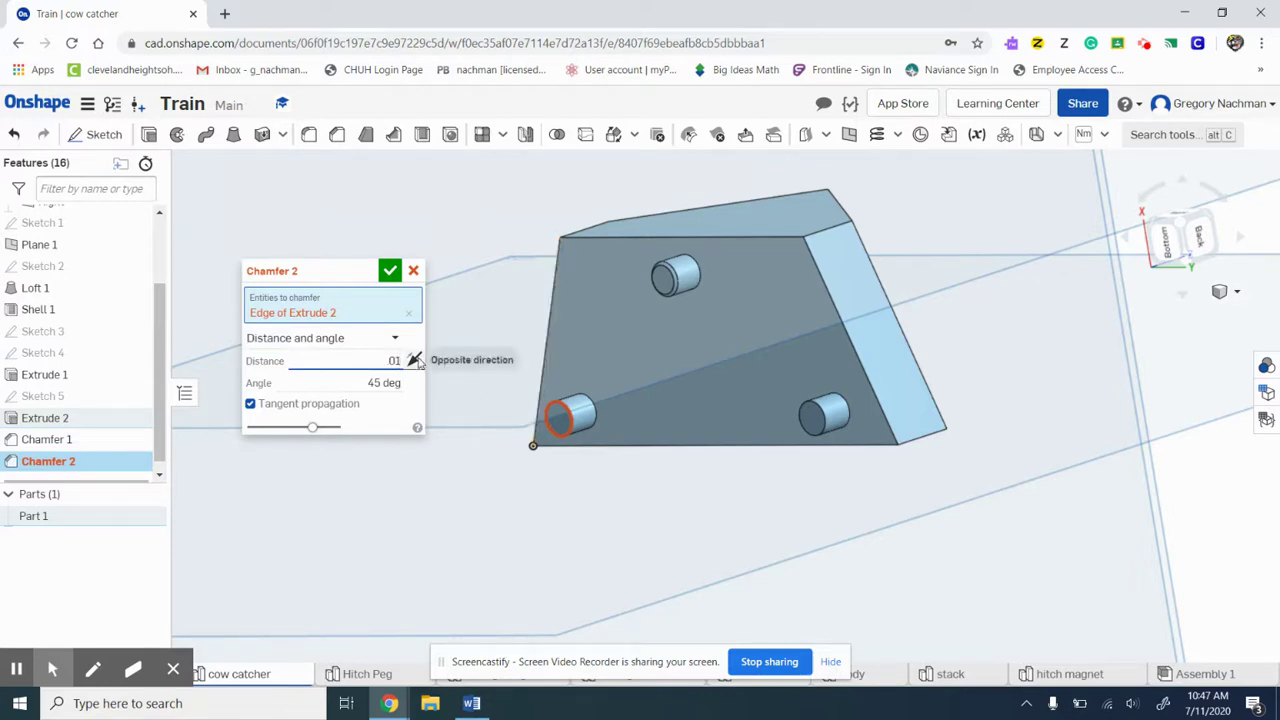
{"action": "left_click", "coordinate": [390, 270]}
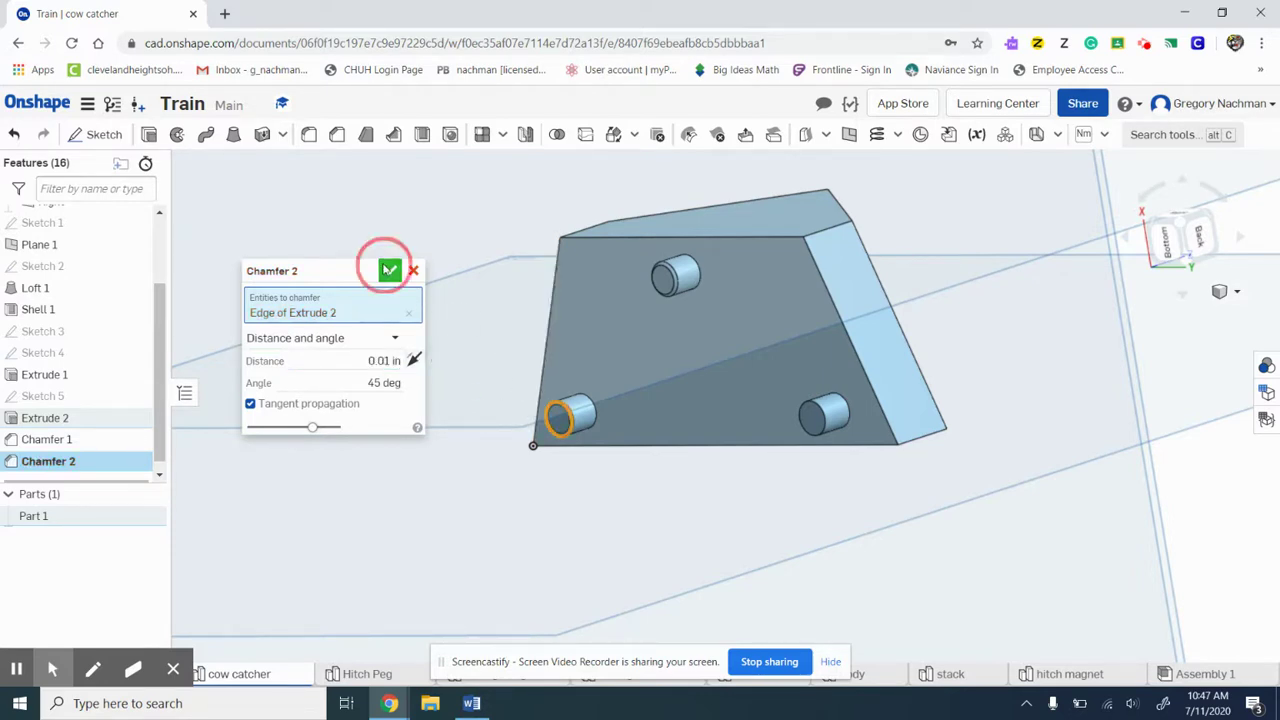
Step: Chamfer the end face of the remaining unchamfered lower peg using Distance and angle, with a distance of 0.01 in
{"action": "left_click", "coordinate": [338, 136]}
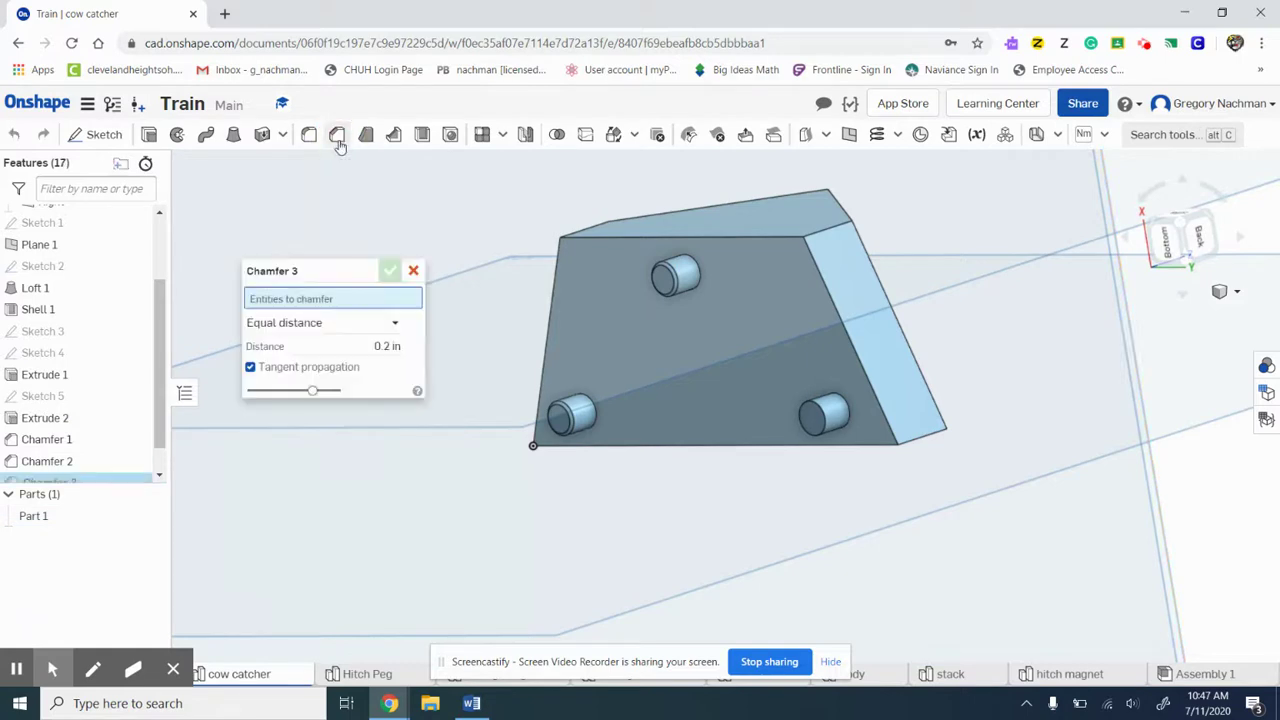
{"action": "left_click", "coordinate": [820, 425]}
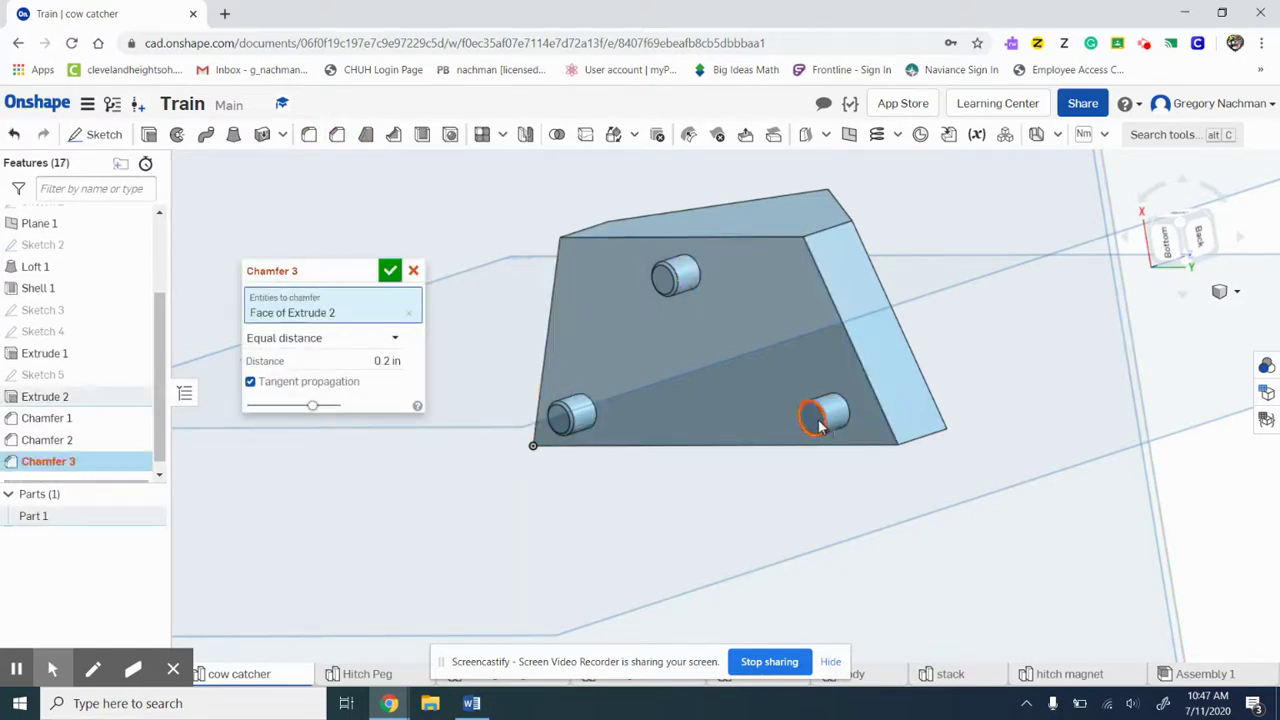
{"action": "left_click", "coordinate": [366, 339]}
{"action": "left_click", "coordinate": [350, 409]}
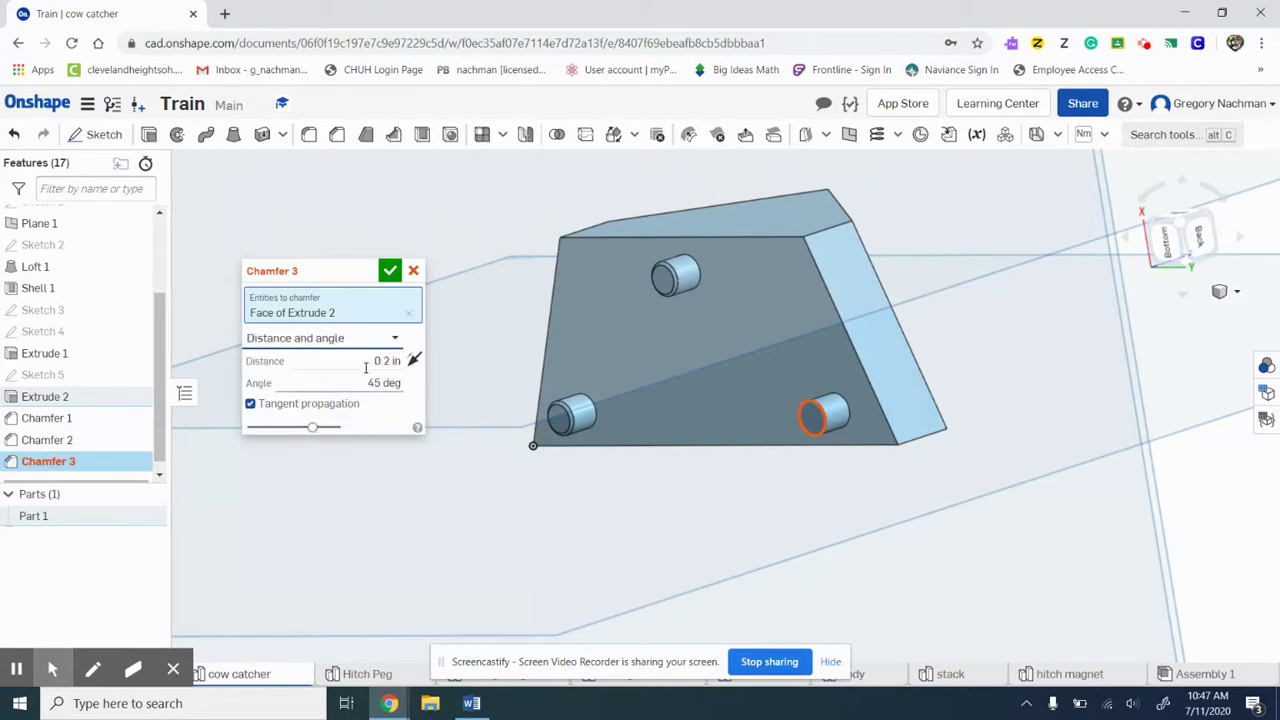
{"action": "left_click", "coordinate": [370, 361]}
{"action": "key", "text": "BackSpace"}
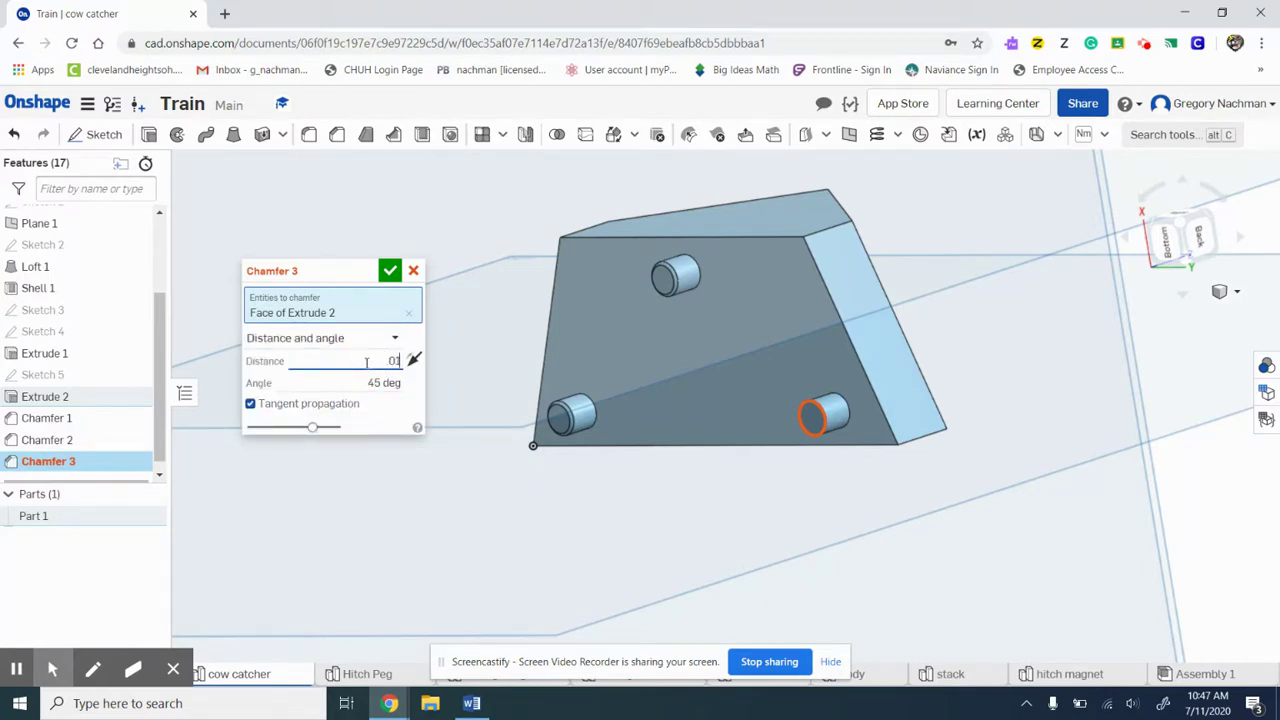
{"action": "type", "text": ".01"}
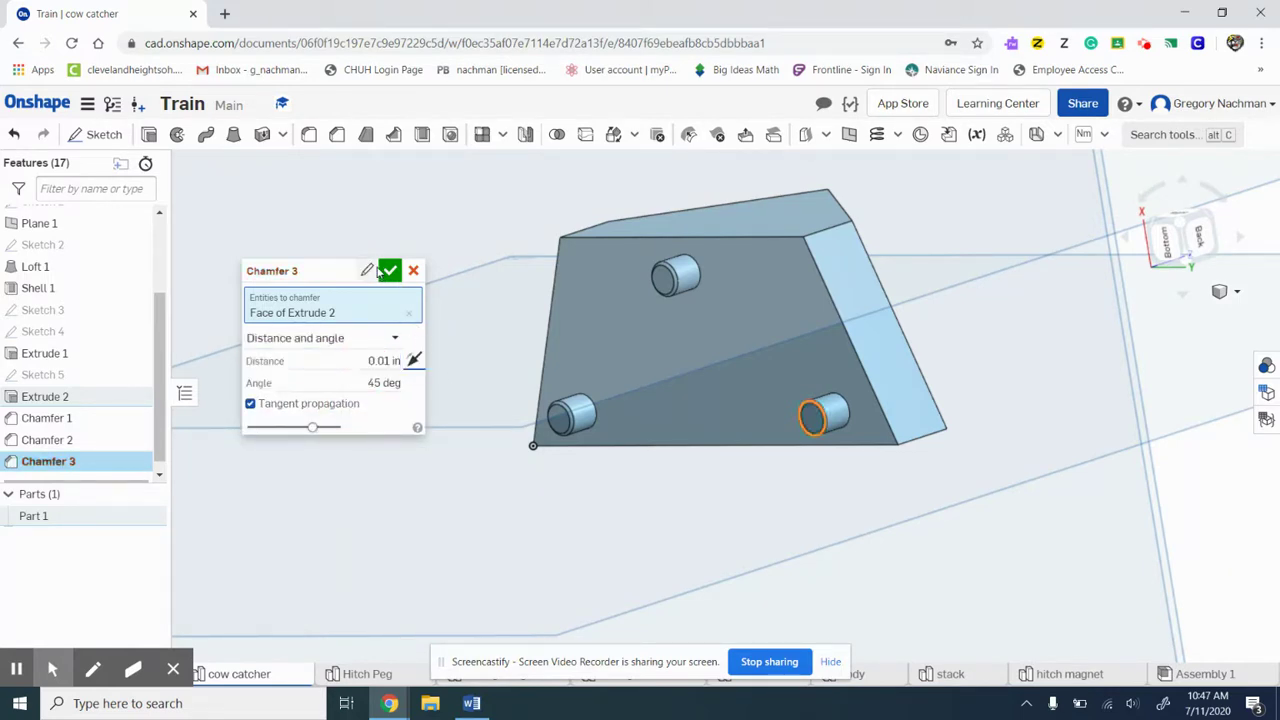
{"action": "left_click", "coordinate": [390, 270]}
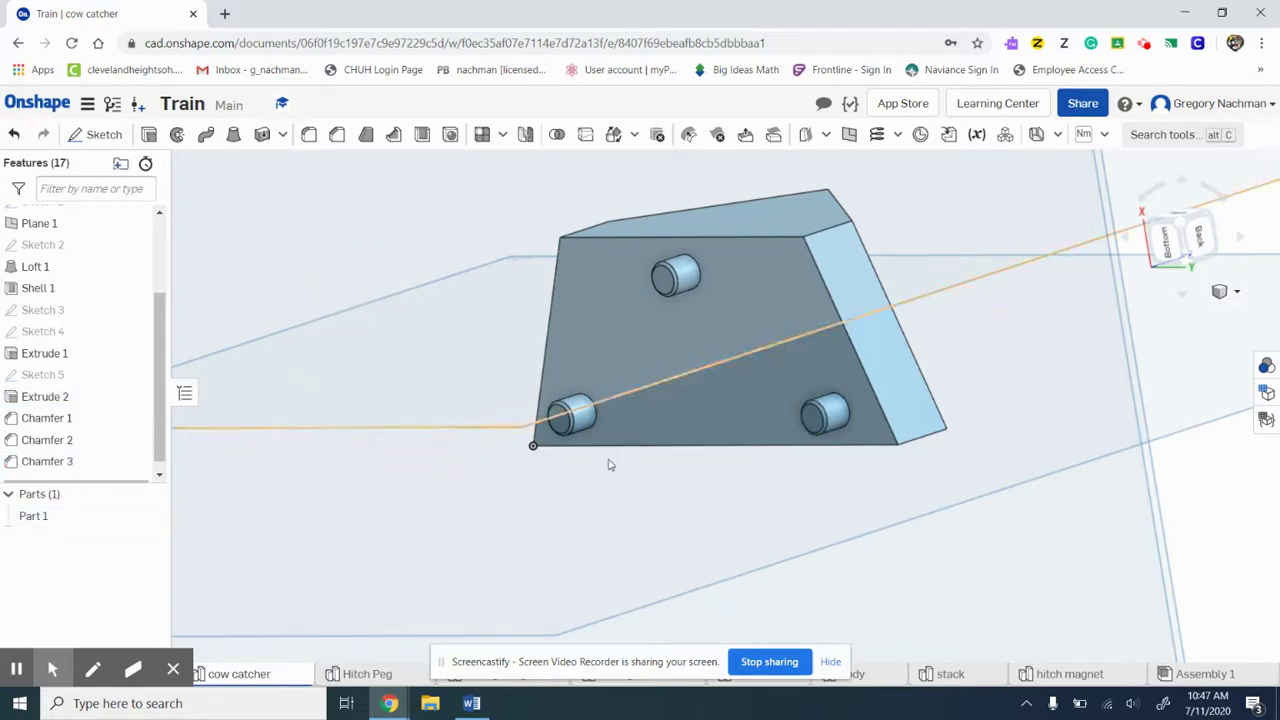
Step: Review the cow catcher views in the Word drawing and compare them with the finished model in Onshape from the front side
{"action": "left_click", "coordinate": [472, 704]}
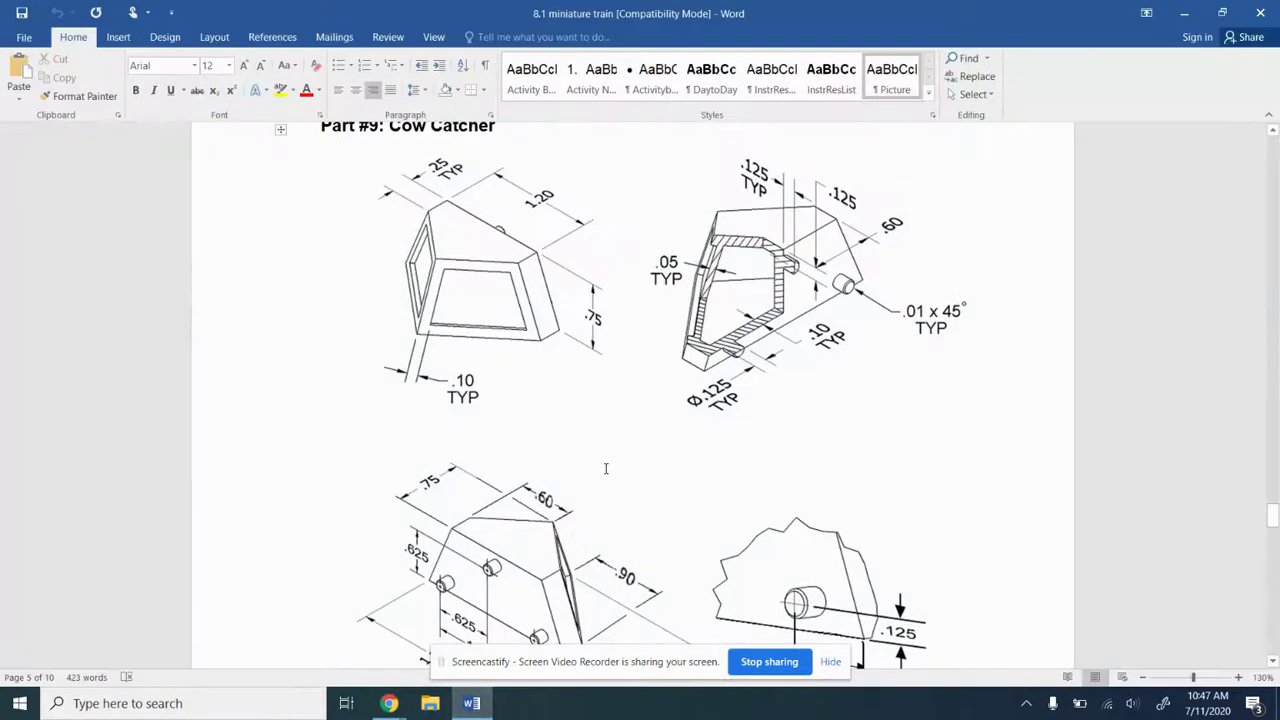
{"action": "scroll", "coordinate": [605, 468], "scroll_direction": "up", "scroll_amount": 3, "text": "ctrl"}
{"action": "scroll", "coordinate": [605, 468], "scroll_direction": "down", "scroll_amount": 10}
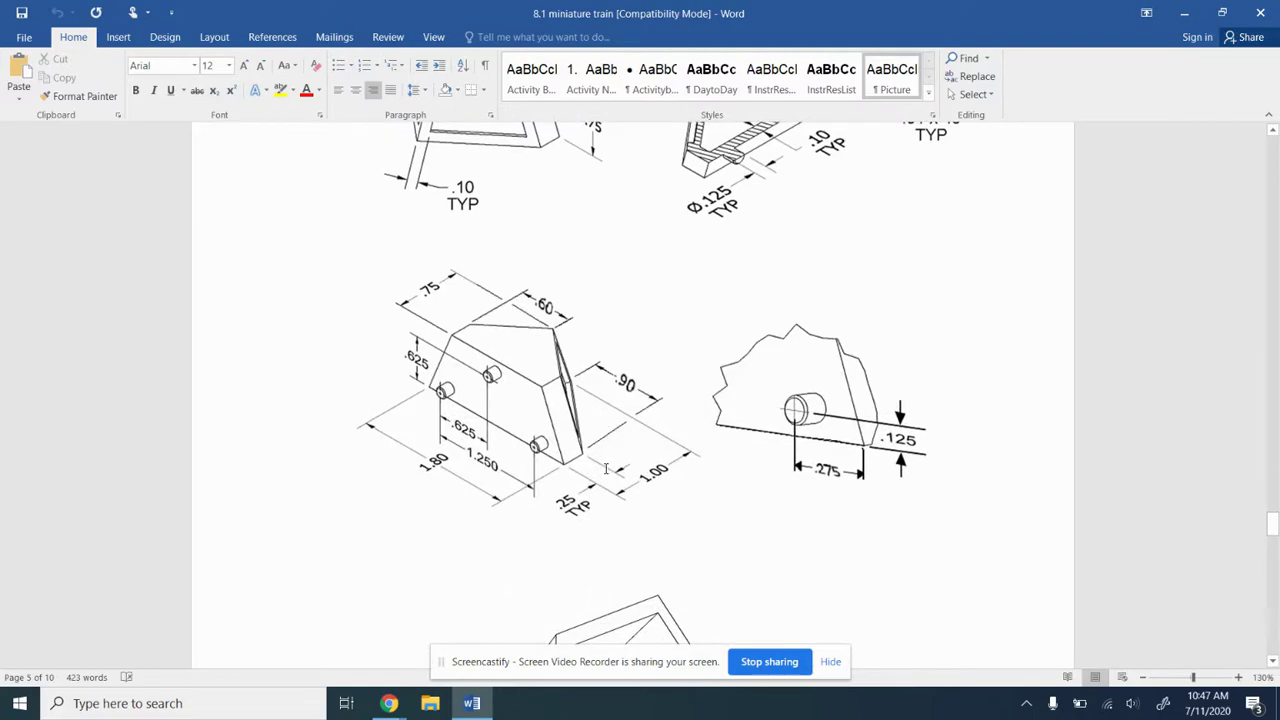
{"action": "scroll", "coordinate": [588, 424], "scroll_direction": "up", "scroll_amount": 10}
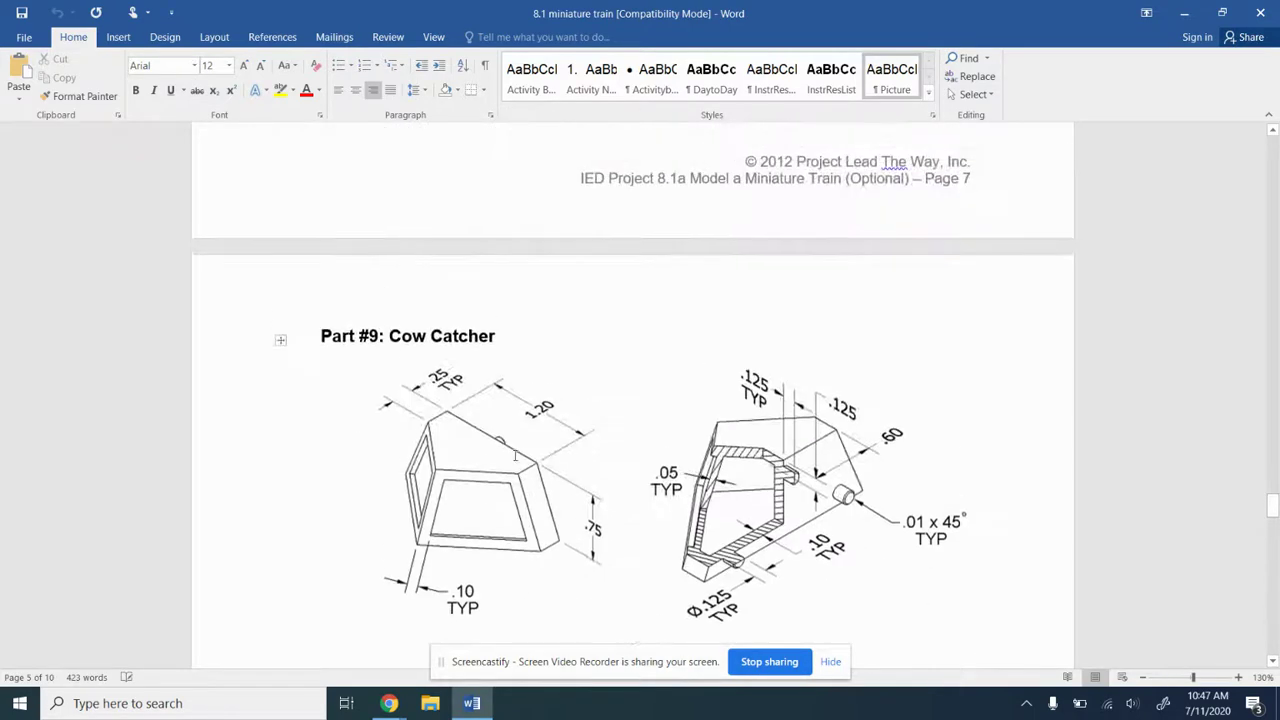
{"action": "left_click", "coordinate": [390, 704]}
{"action": "left_click", "coordinate": [300, 630]}
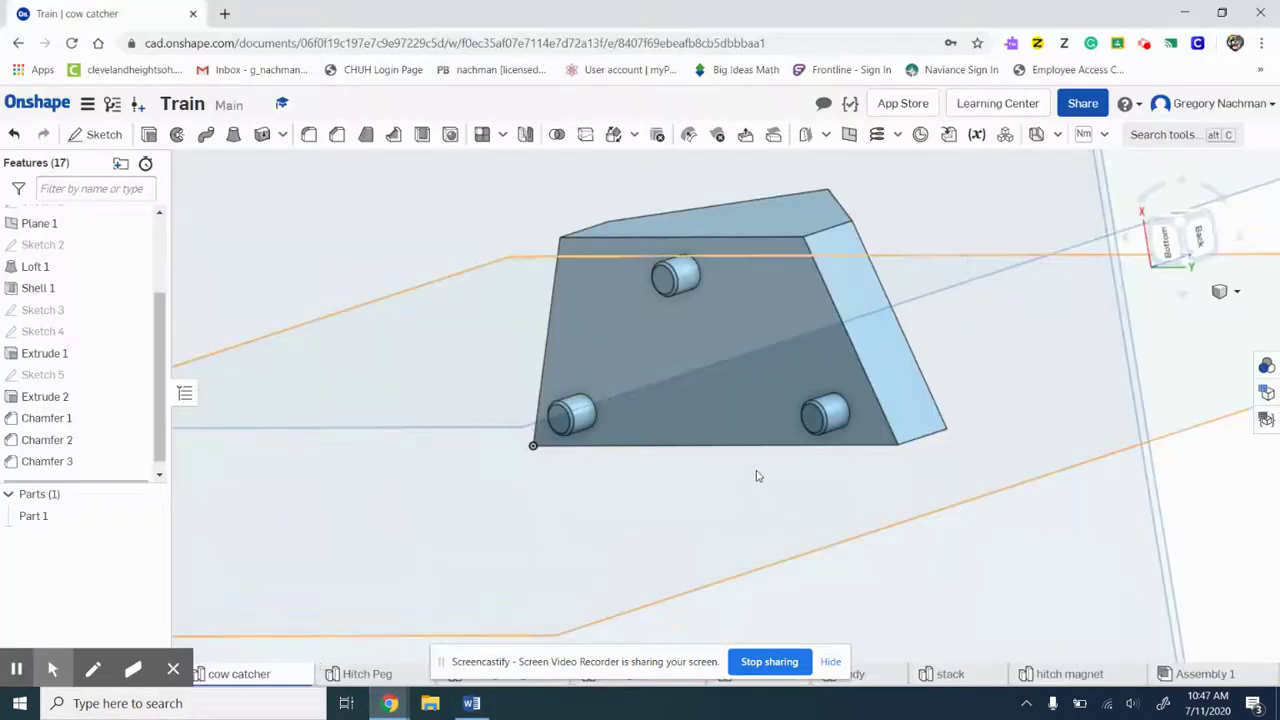
{"action": "right_click_drag", "start_coordinate": [757, 471], "coordinate": [551, 572]}
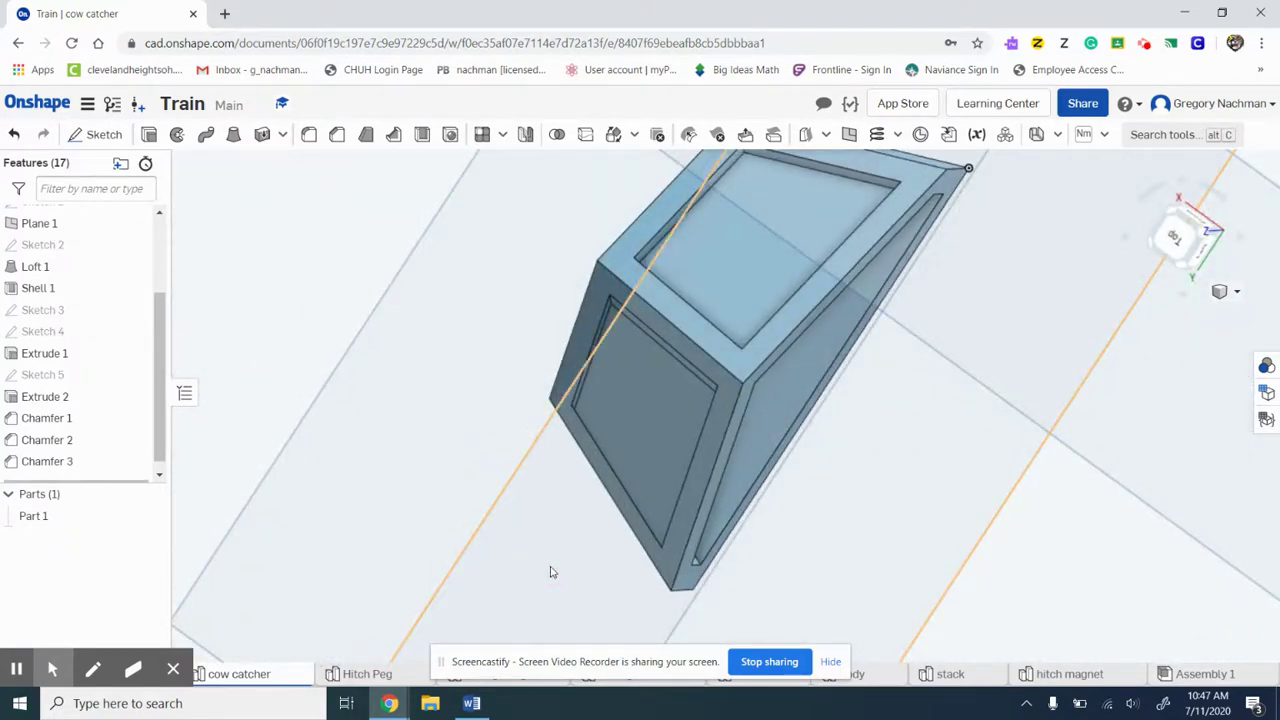